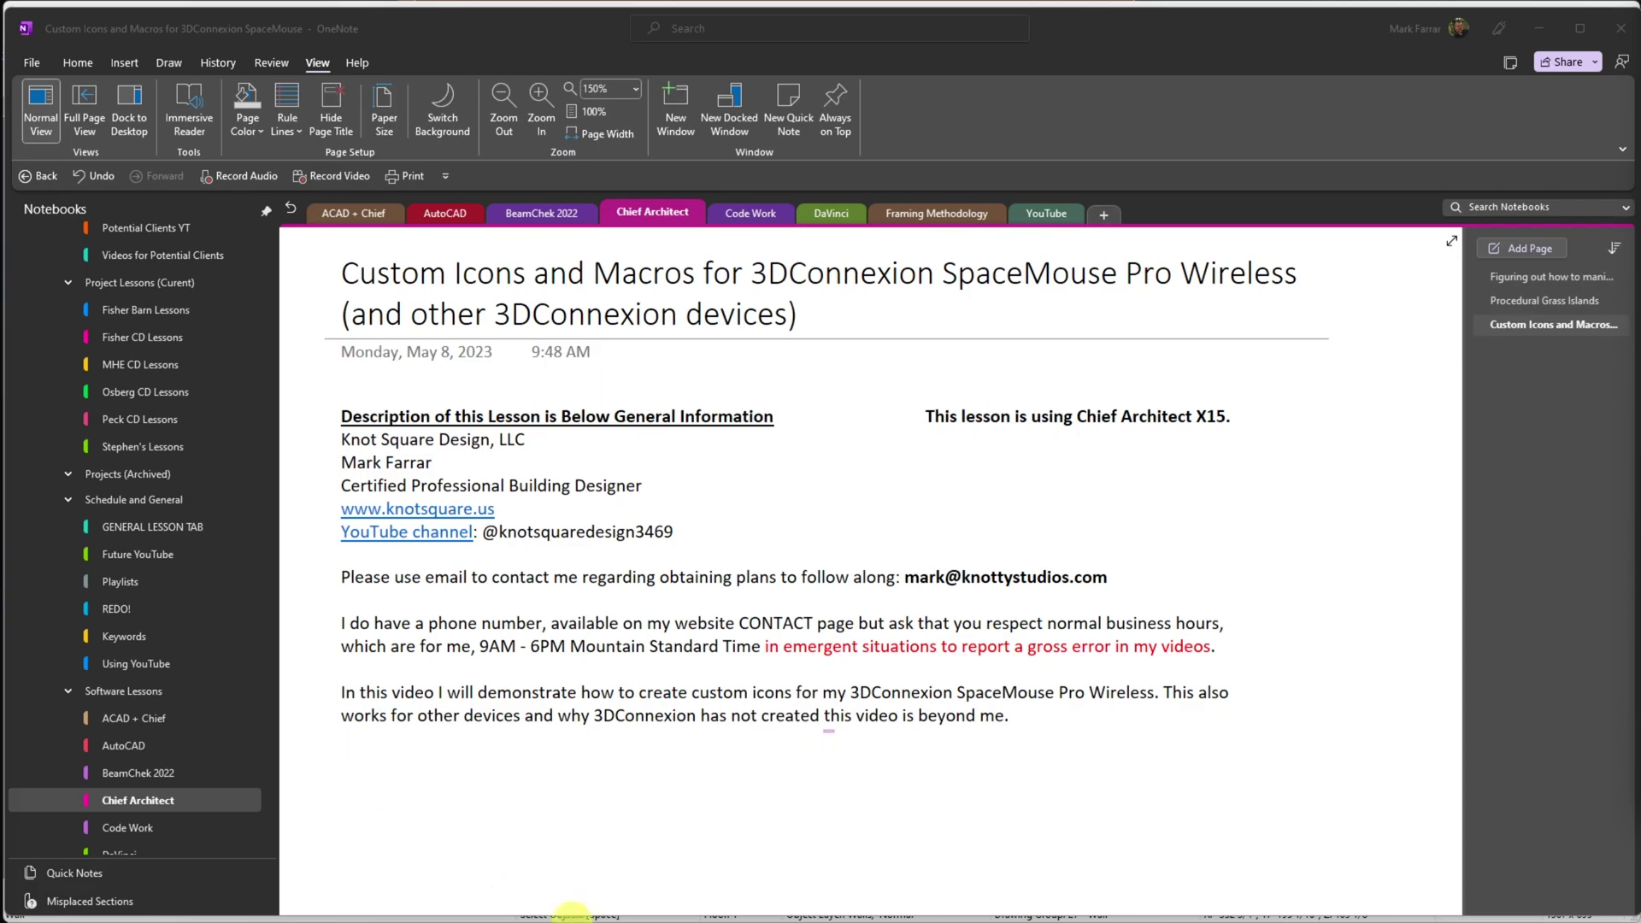
Leave the OneNote lesson for the desktop, with File Explorer showing the Auto Hot Key folder.
{"action": "mouse_move", "coordinate": [1102, 915]}
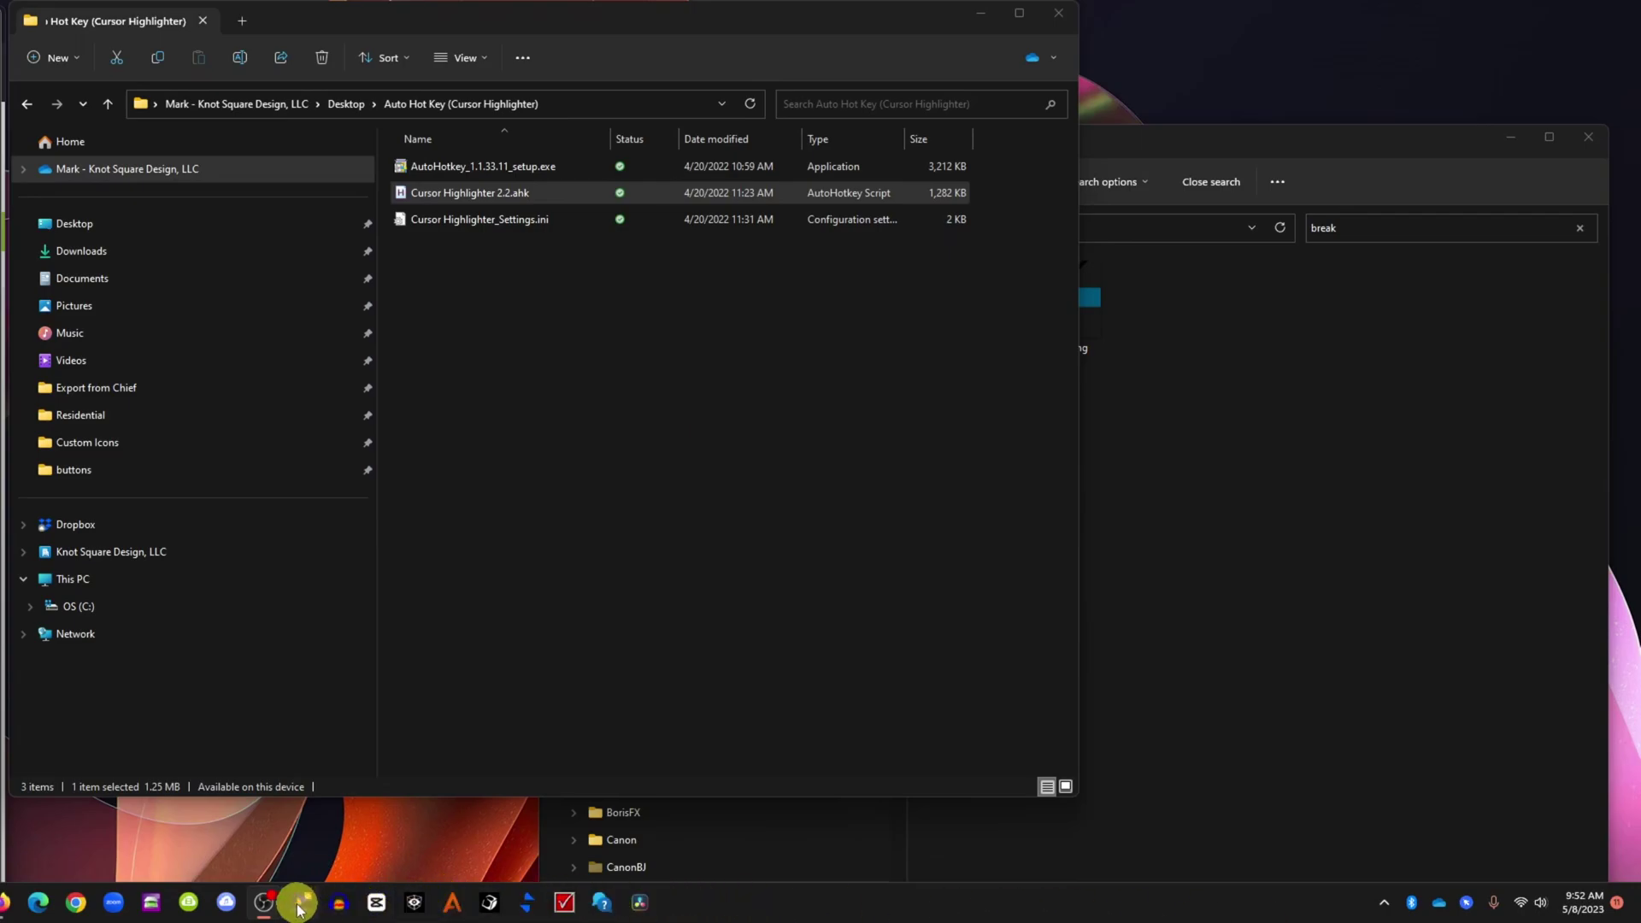
Open 3Dconnexion Settings from the taskbar and display the SpaceMouse button assignments.
{"action": "left_click", "coordinate": [491, 911]}
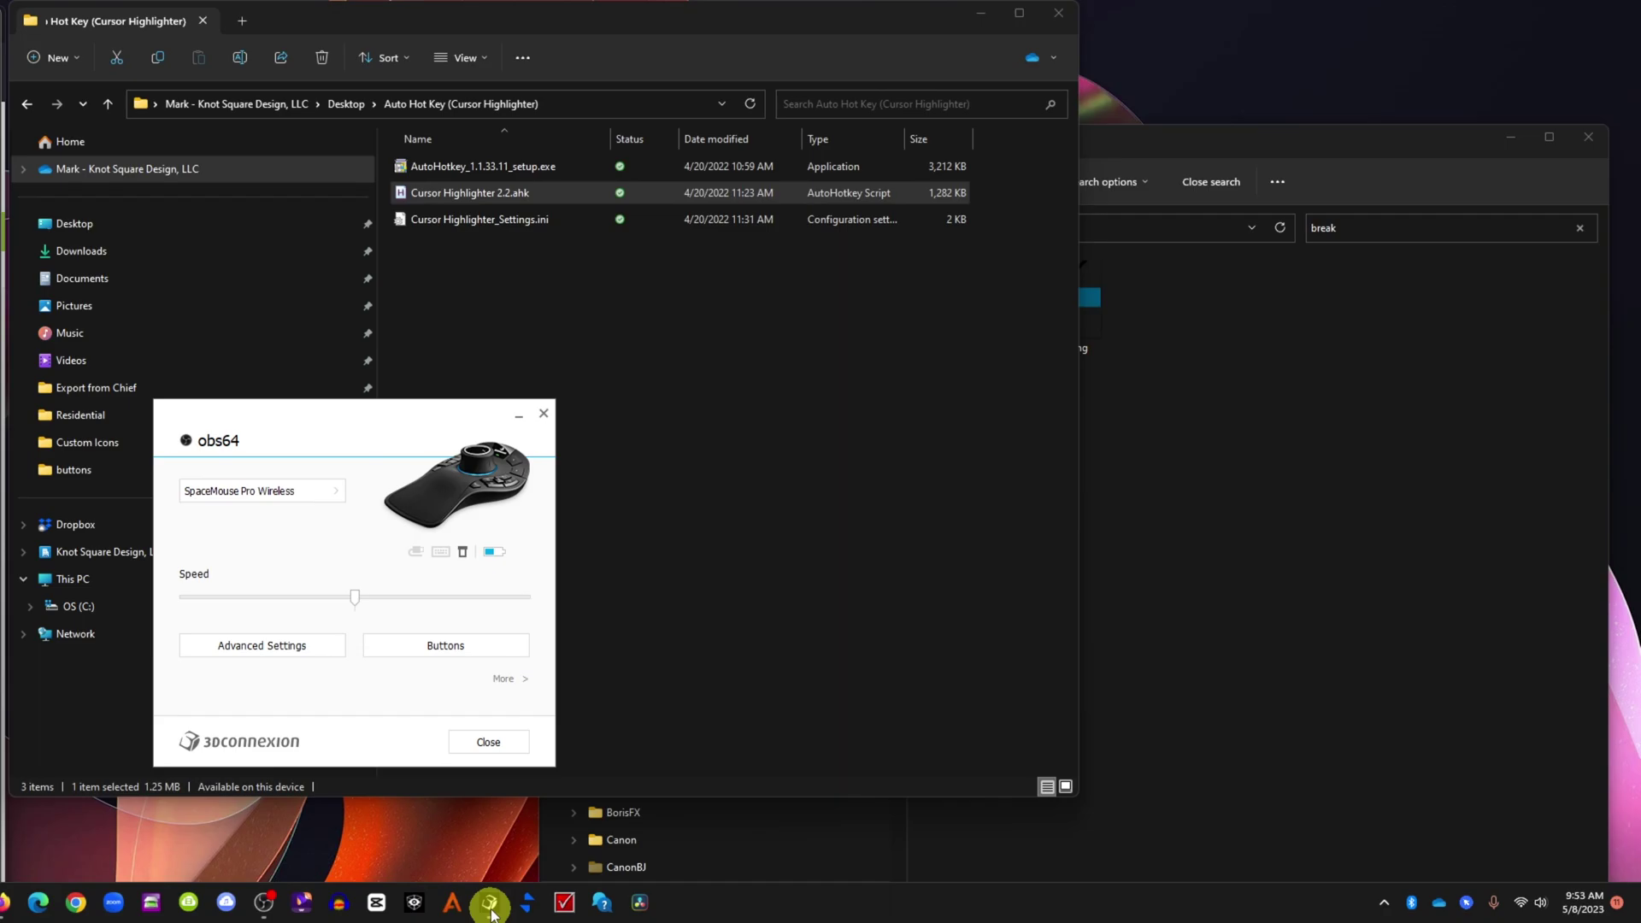
{"action": "left_click", "coordinate": [436, 647]}
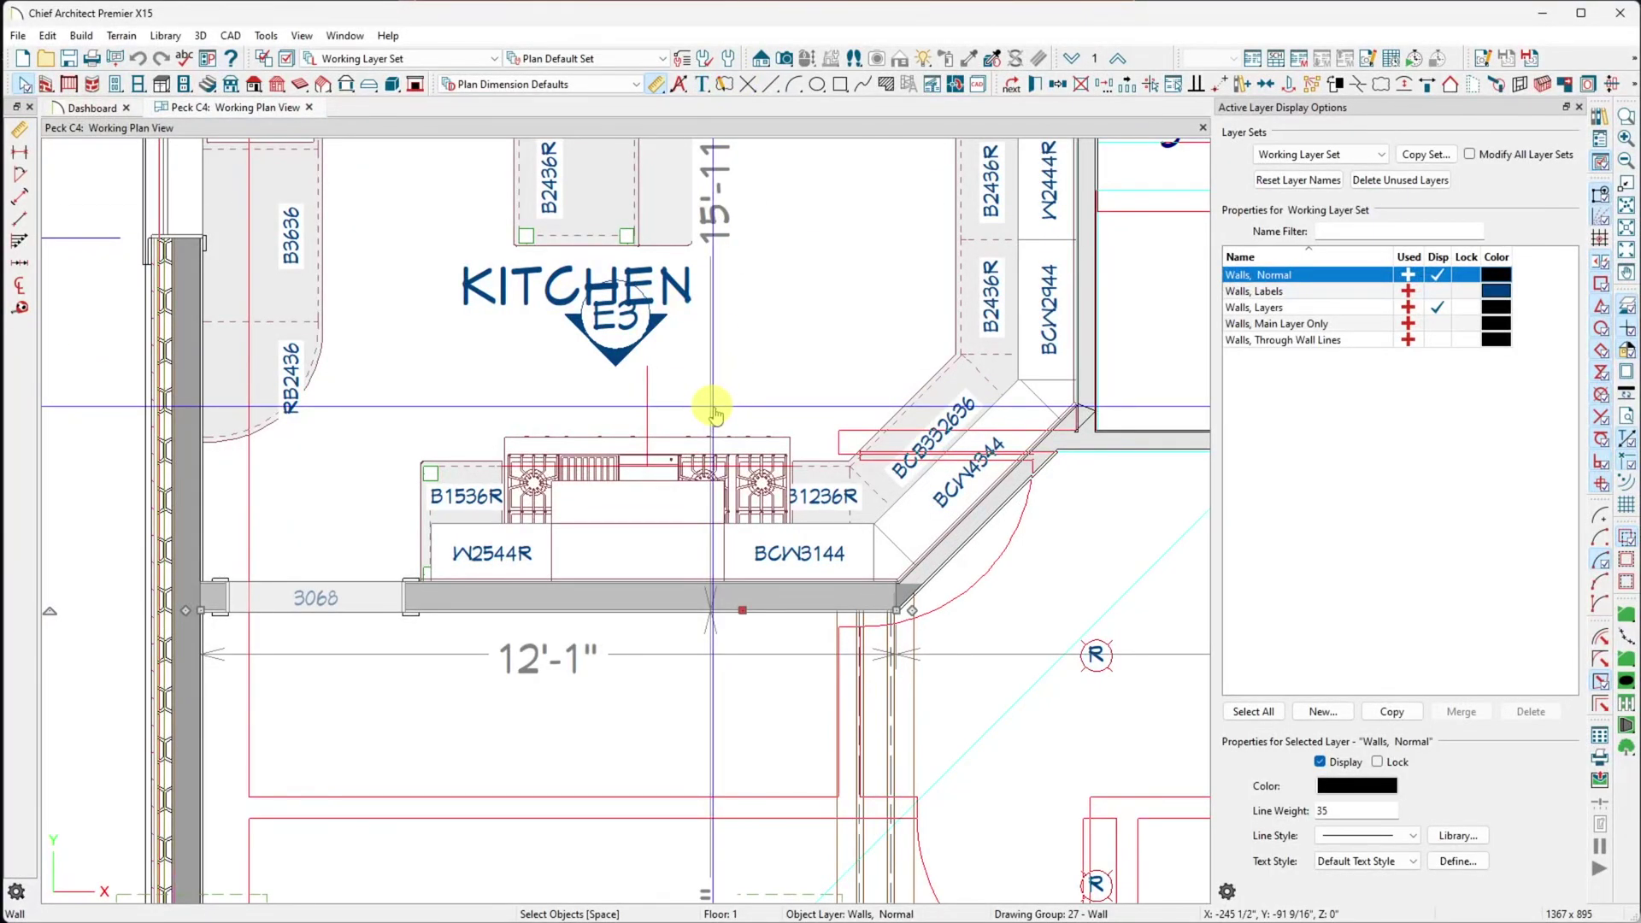
Show the SpaceMouse radial menu over the kitchen plan, then close it with Esc.
{"action": "key", "text": "grave"}
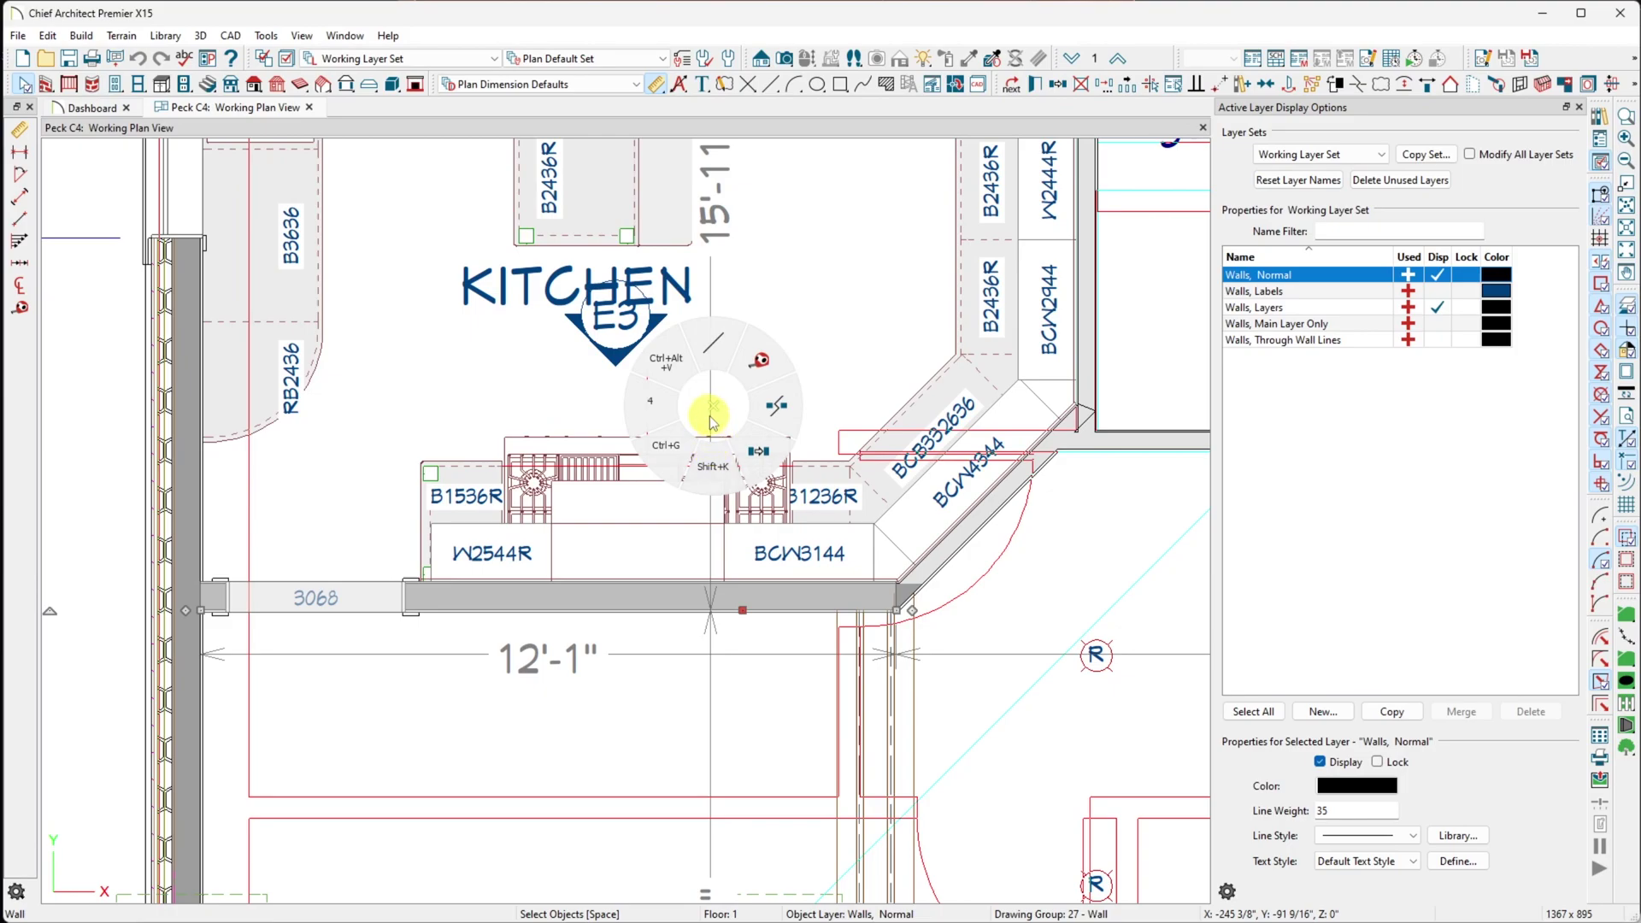
{"action": "key", "text": "Escape"}
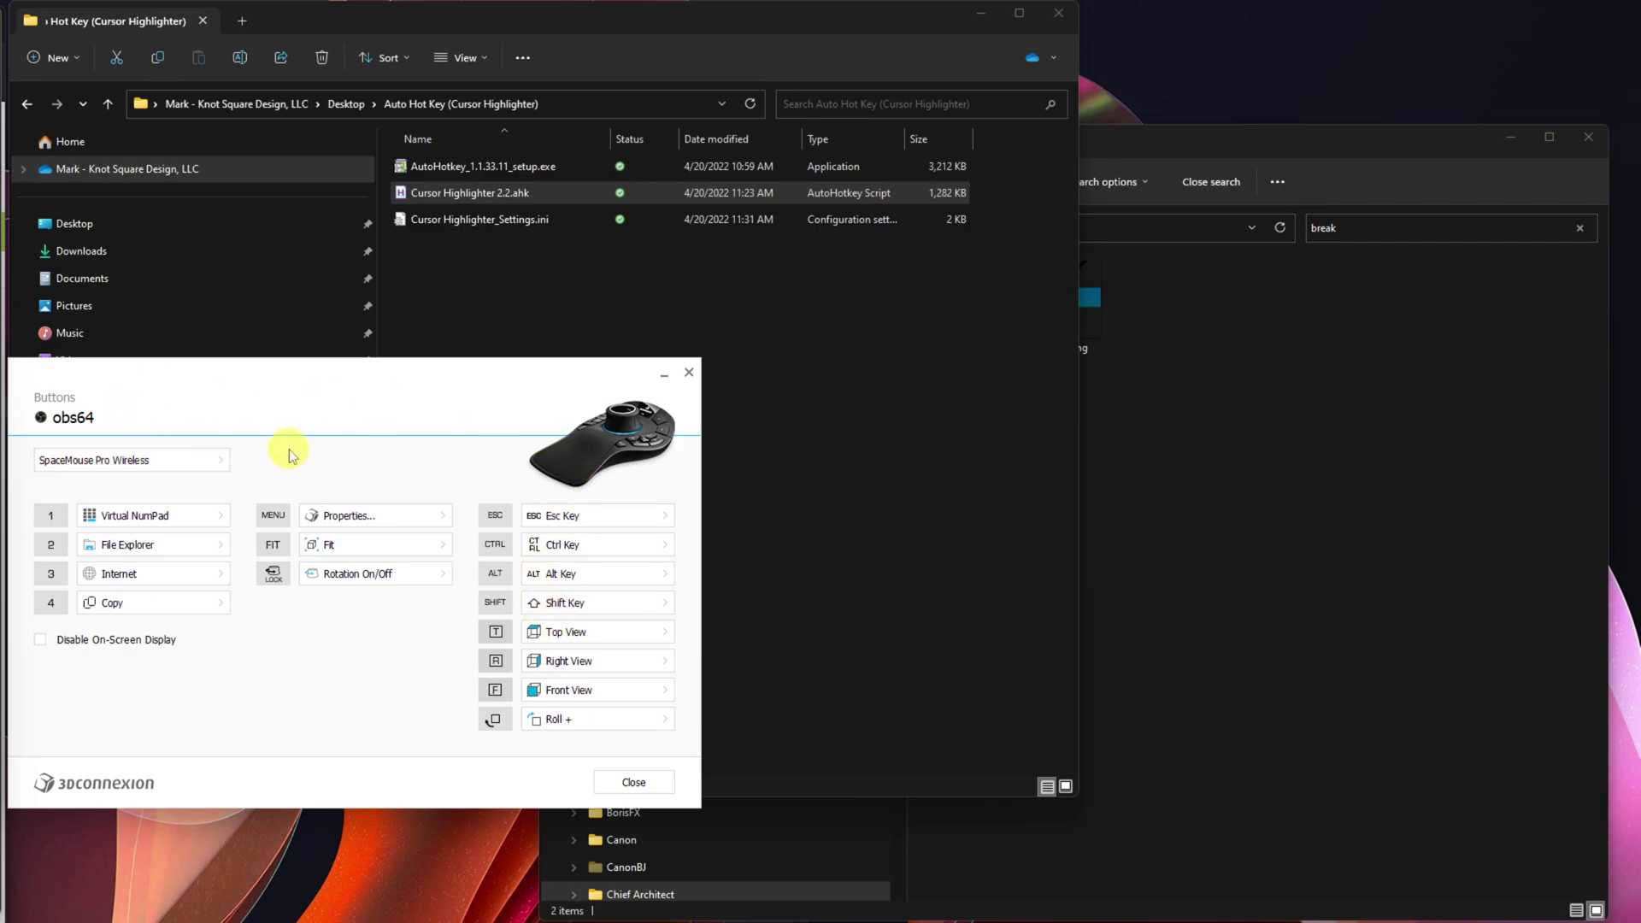
Confirm SpaceMouse Pro Wireless is the configured device, then dismiss the device list.
{"action": "left_click", "coordinate": [220, 462]}
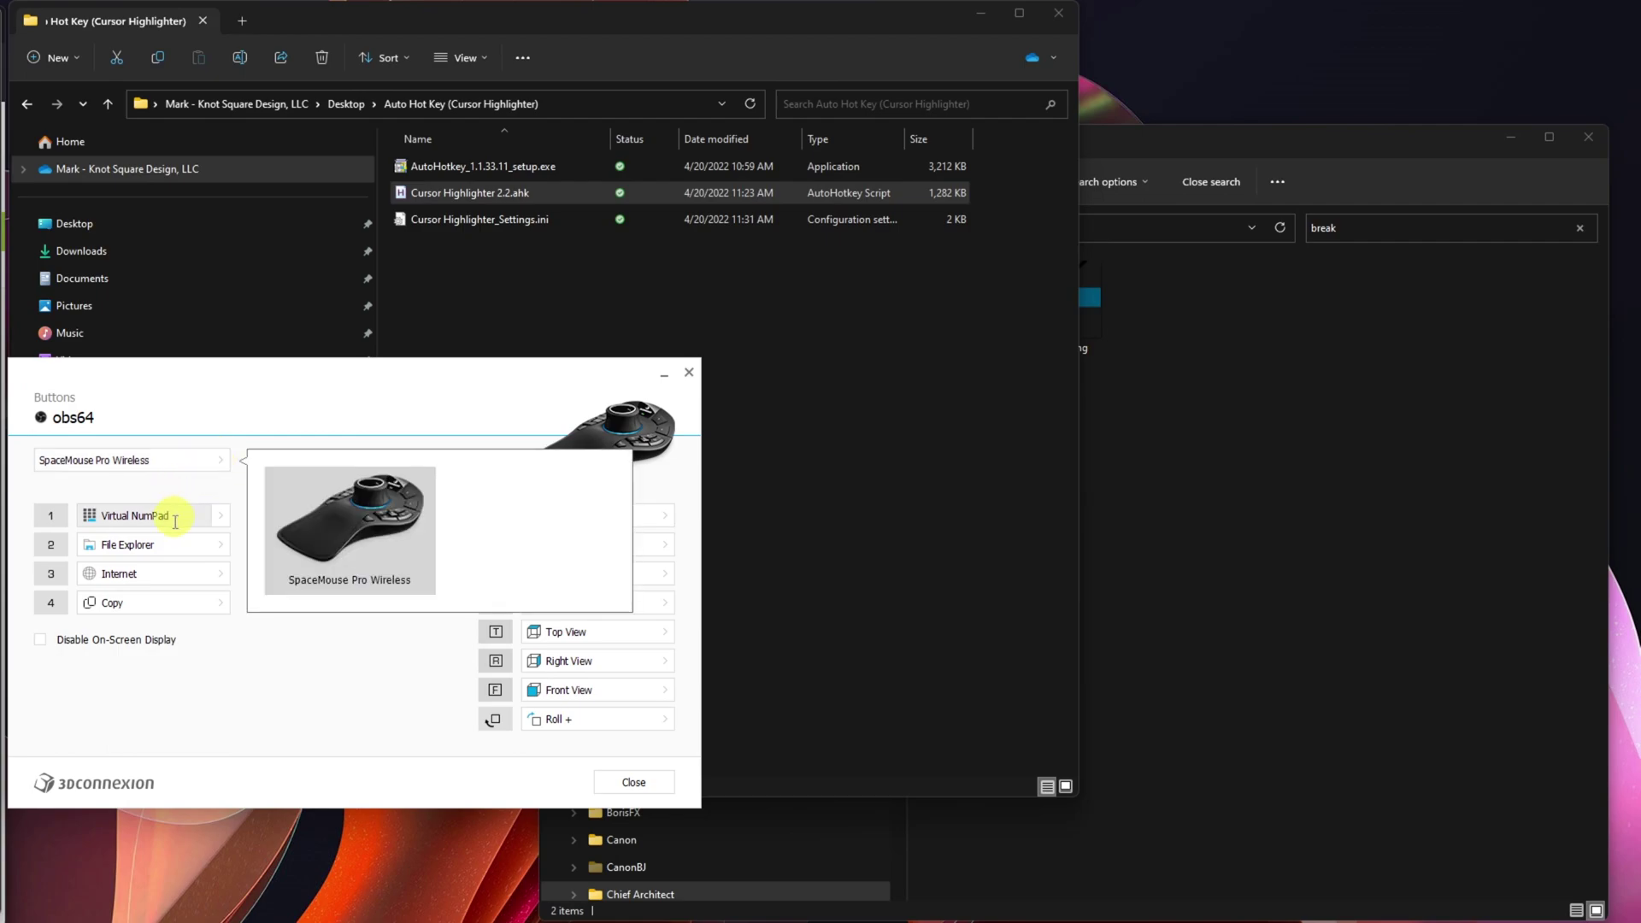
{"action": "left_click", "coordinate": [178, 647]}
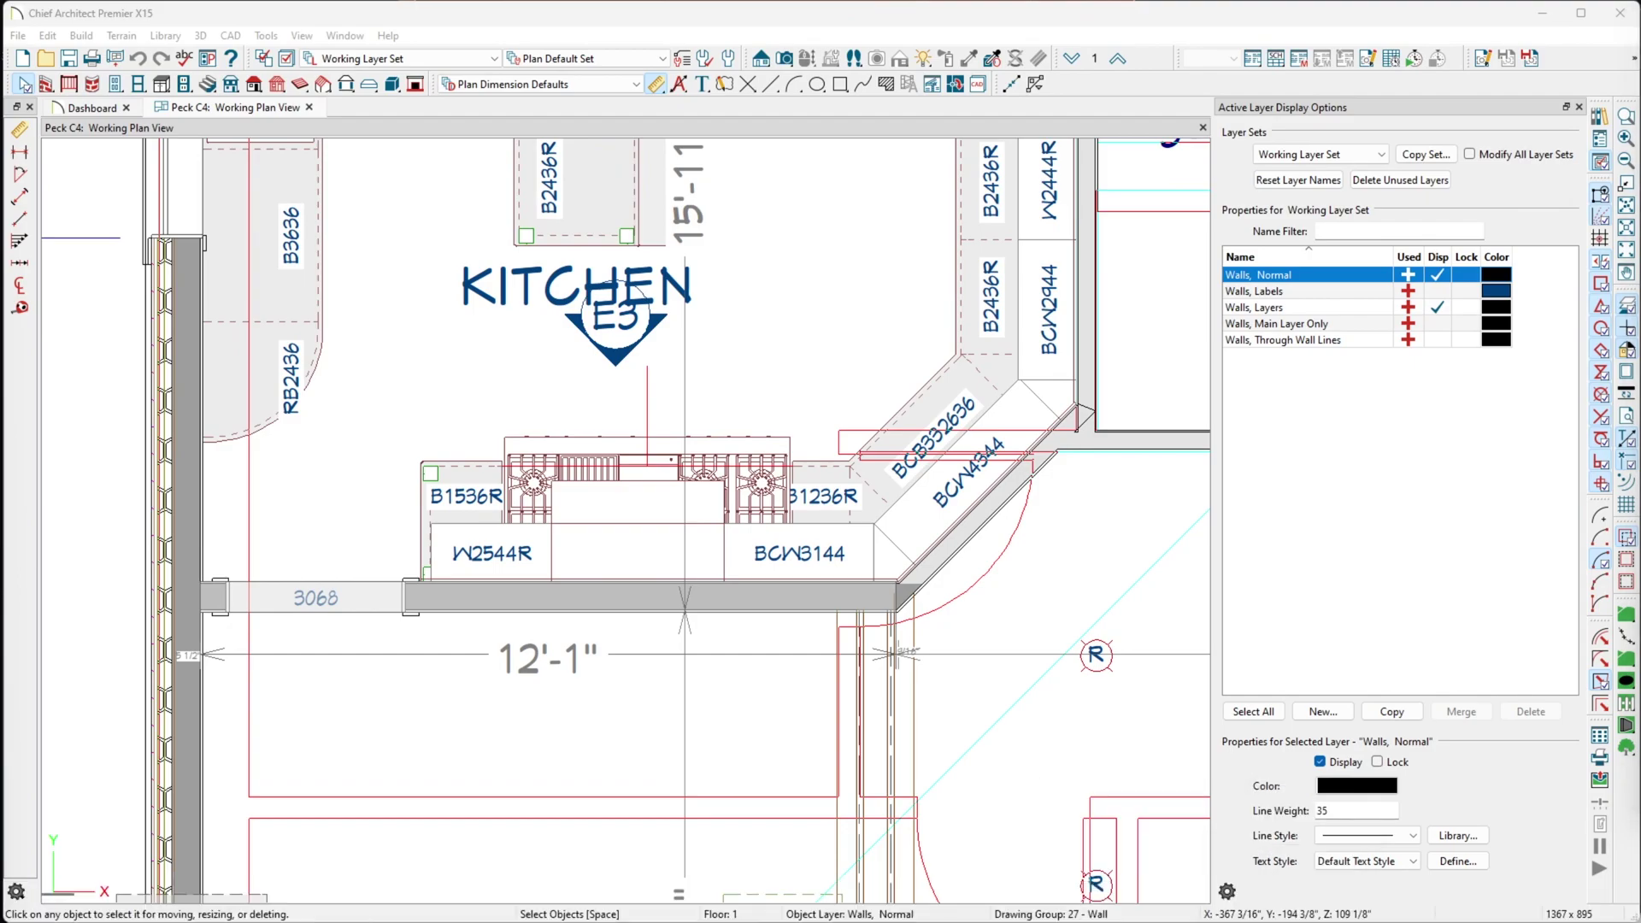
{"action": "left_click", "coordinate": [1110, 370]}
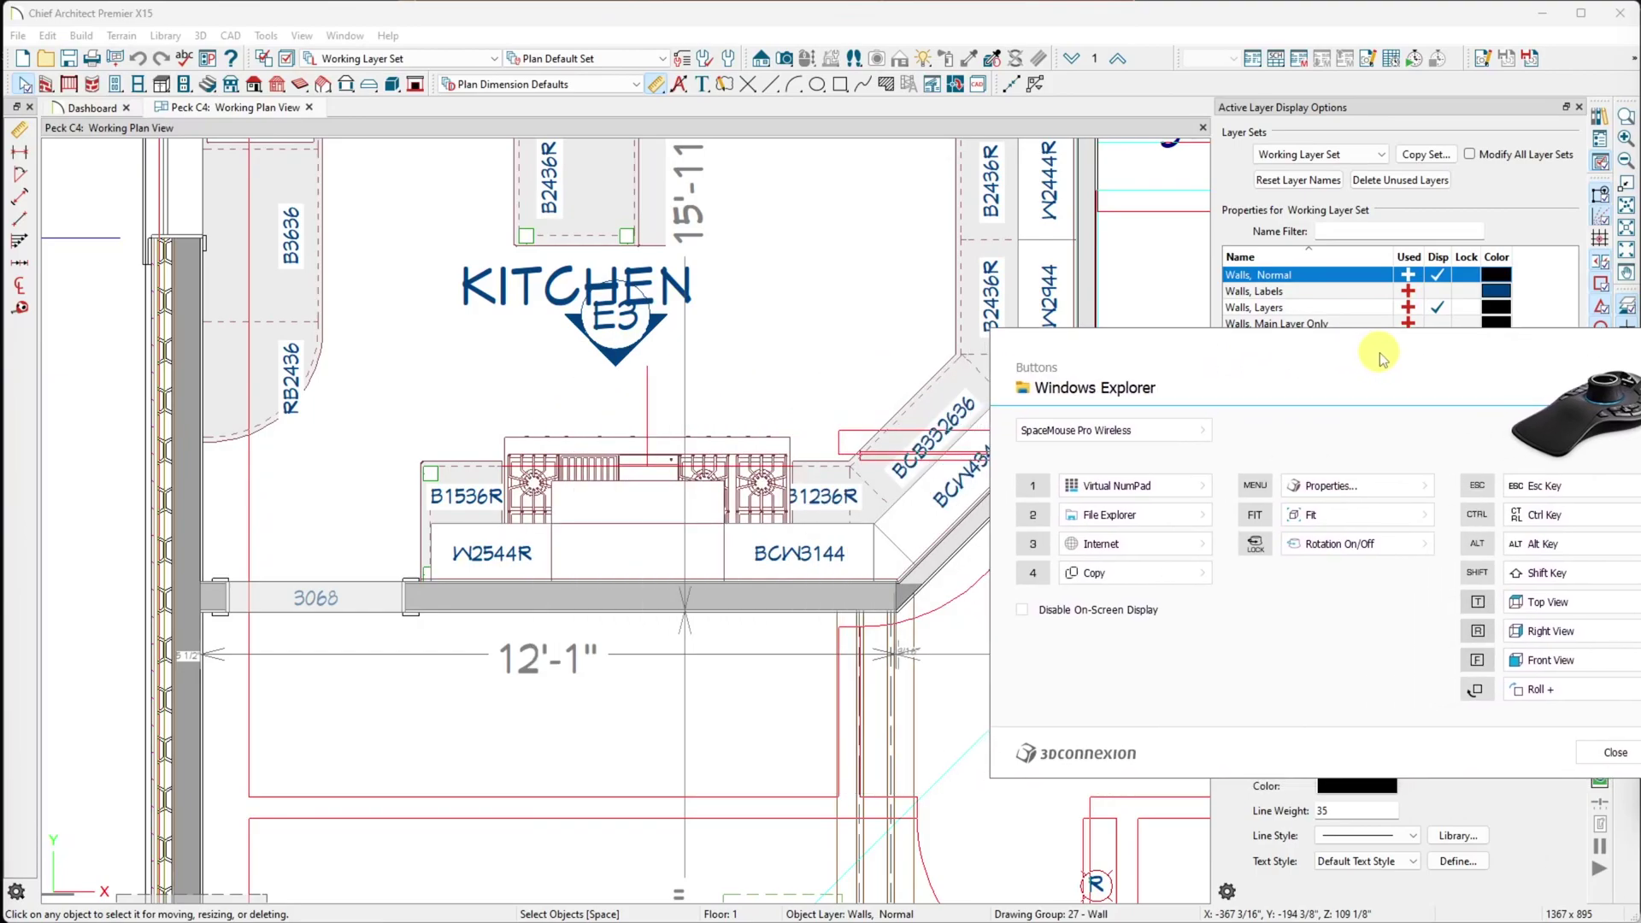
{"action": "left_click_drag", "start_coordinate": [1383, 357], "coordinate": [1385, 354]}
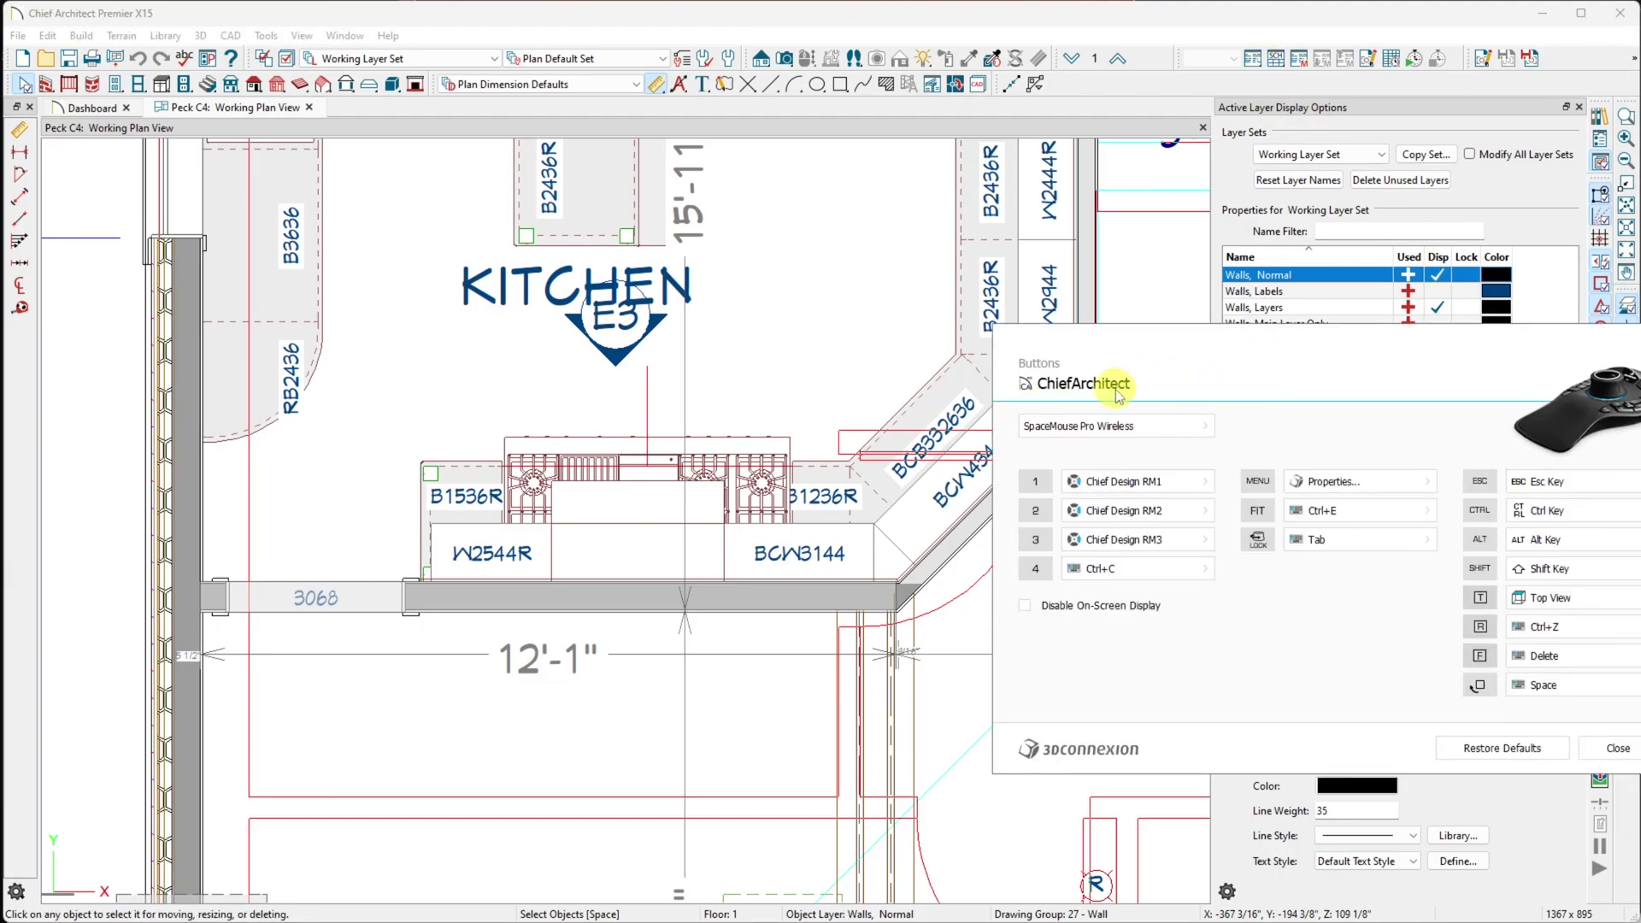
{"action": "left_click", "coordinate": [1204, 483]}
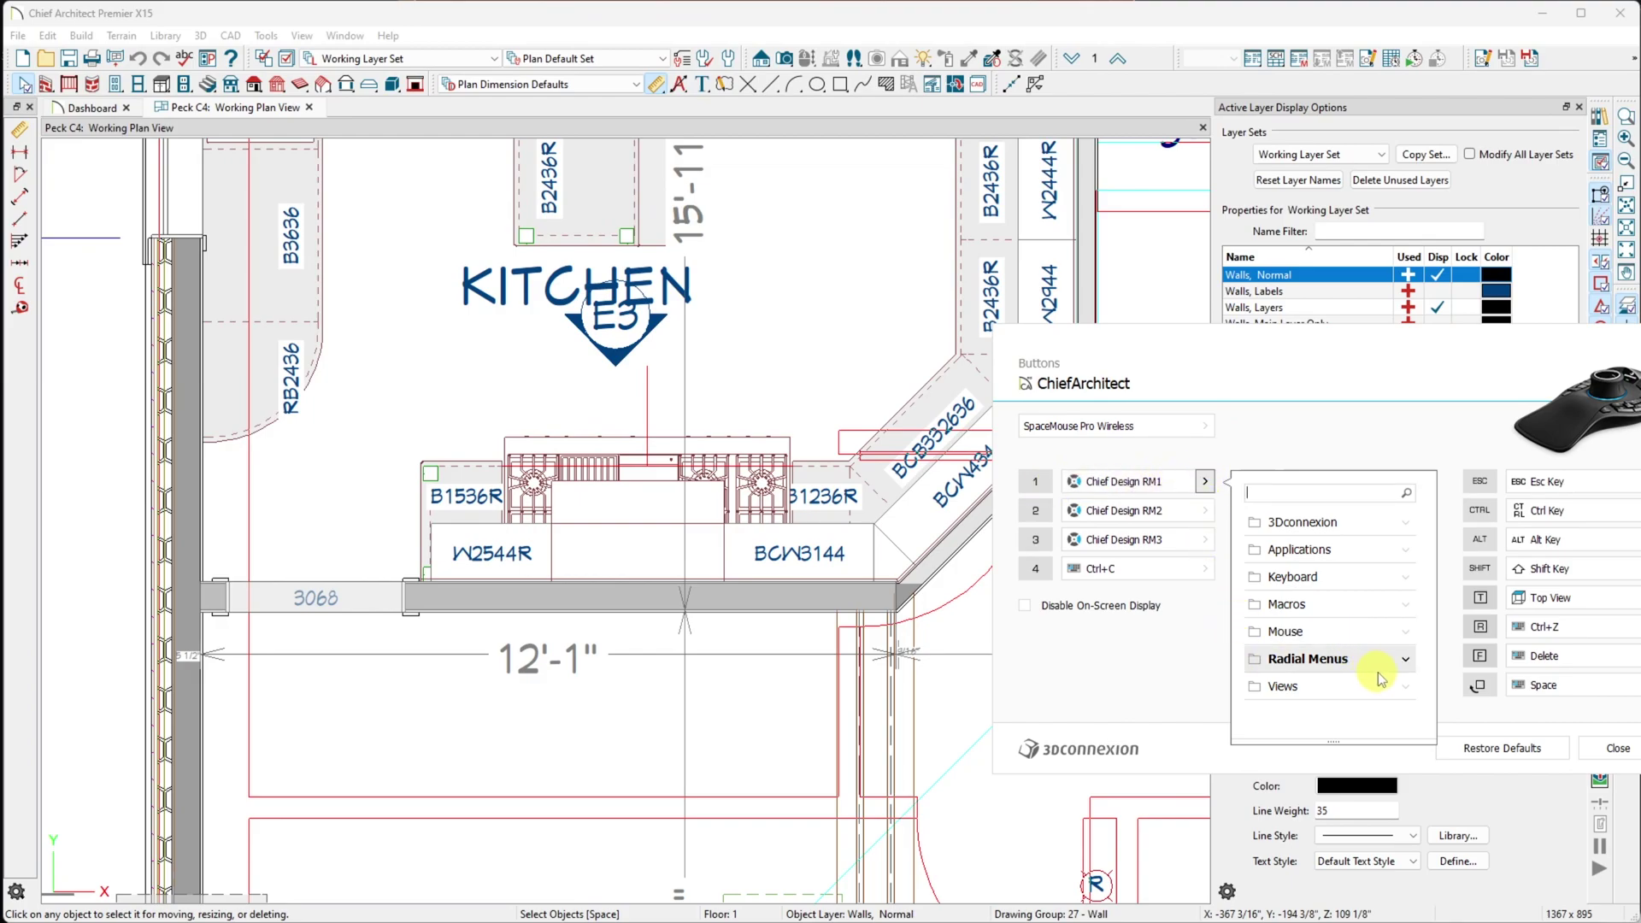
{"action": "left_click", "coordinate": [1407, 660]}
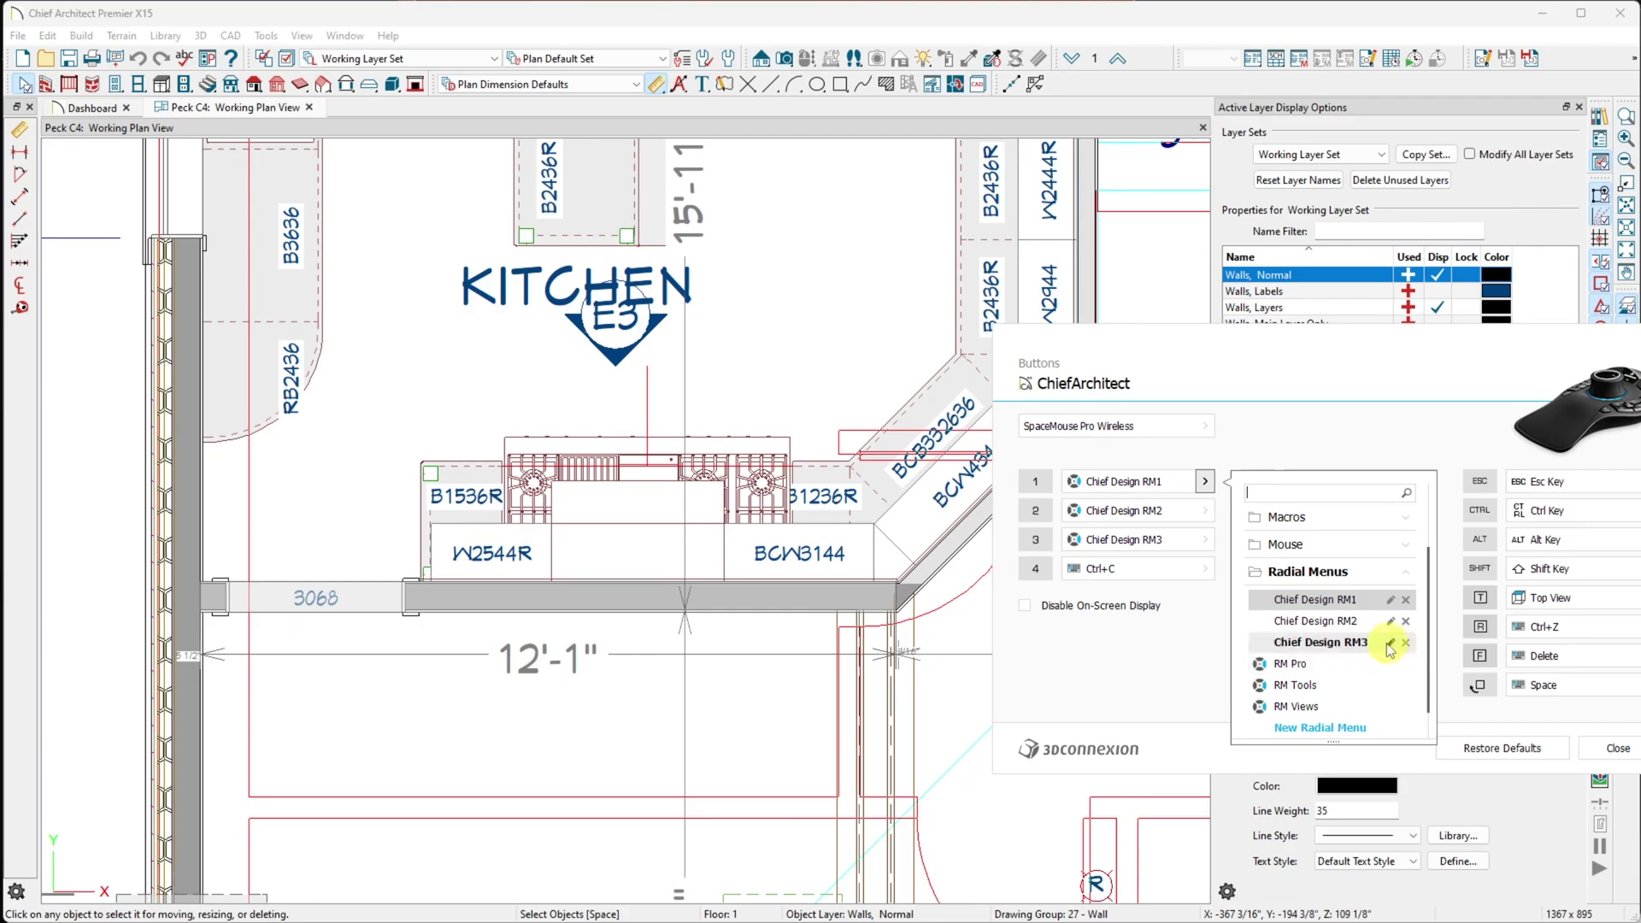
{"action": "left_click", "coordinate": [1340, 602]}
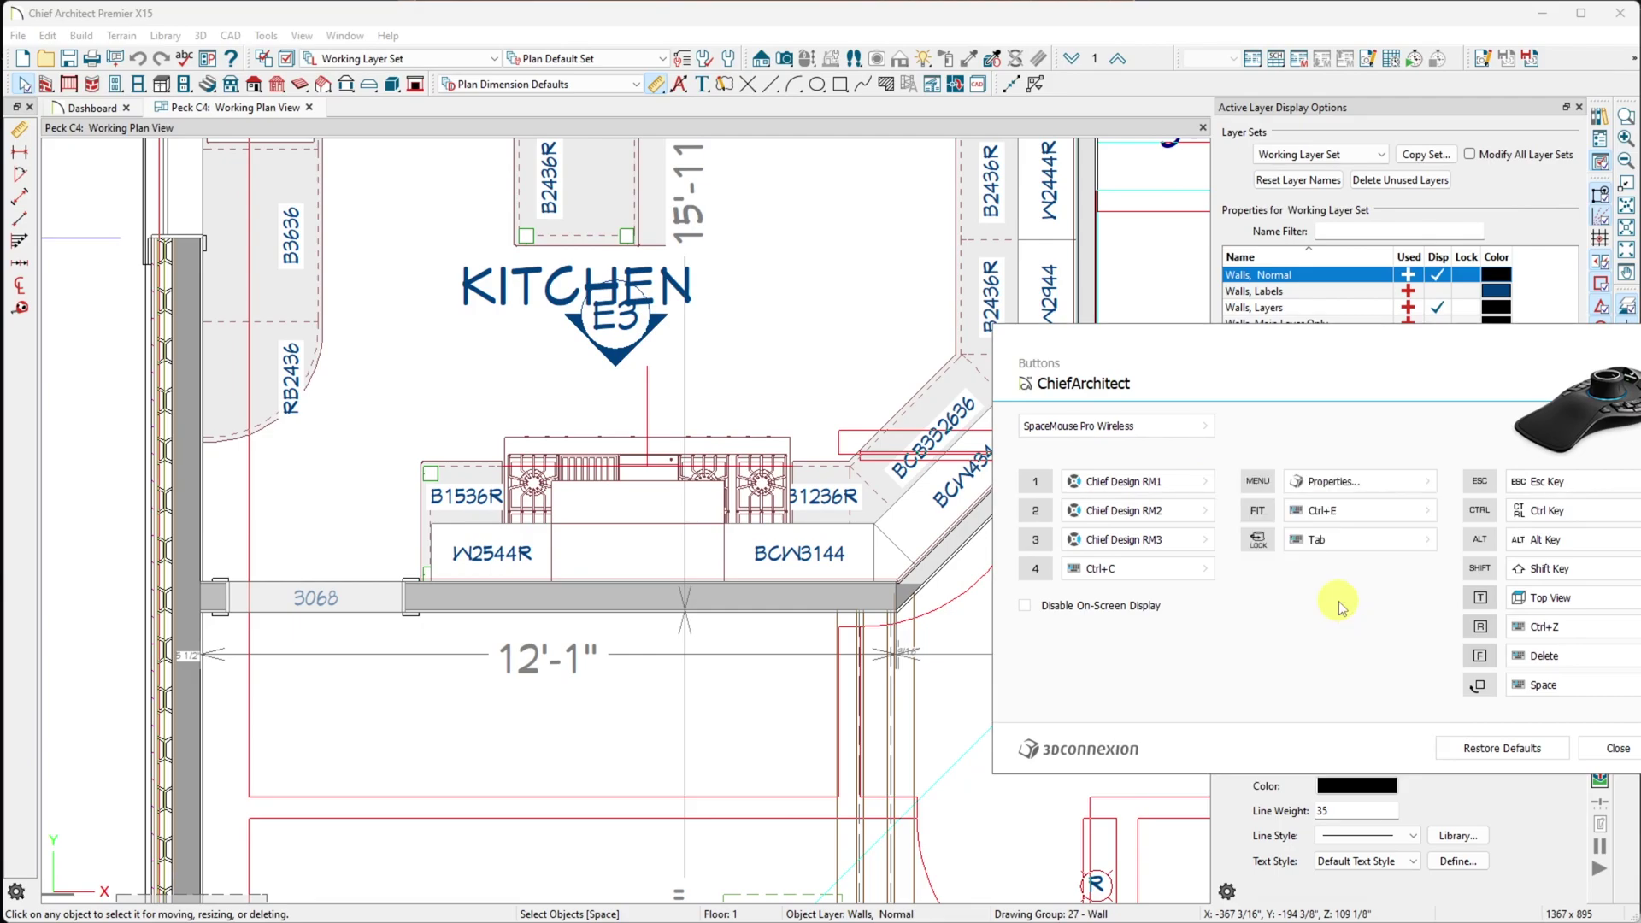
{"action": "left_click", "coordinate": [1206, 484]}
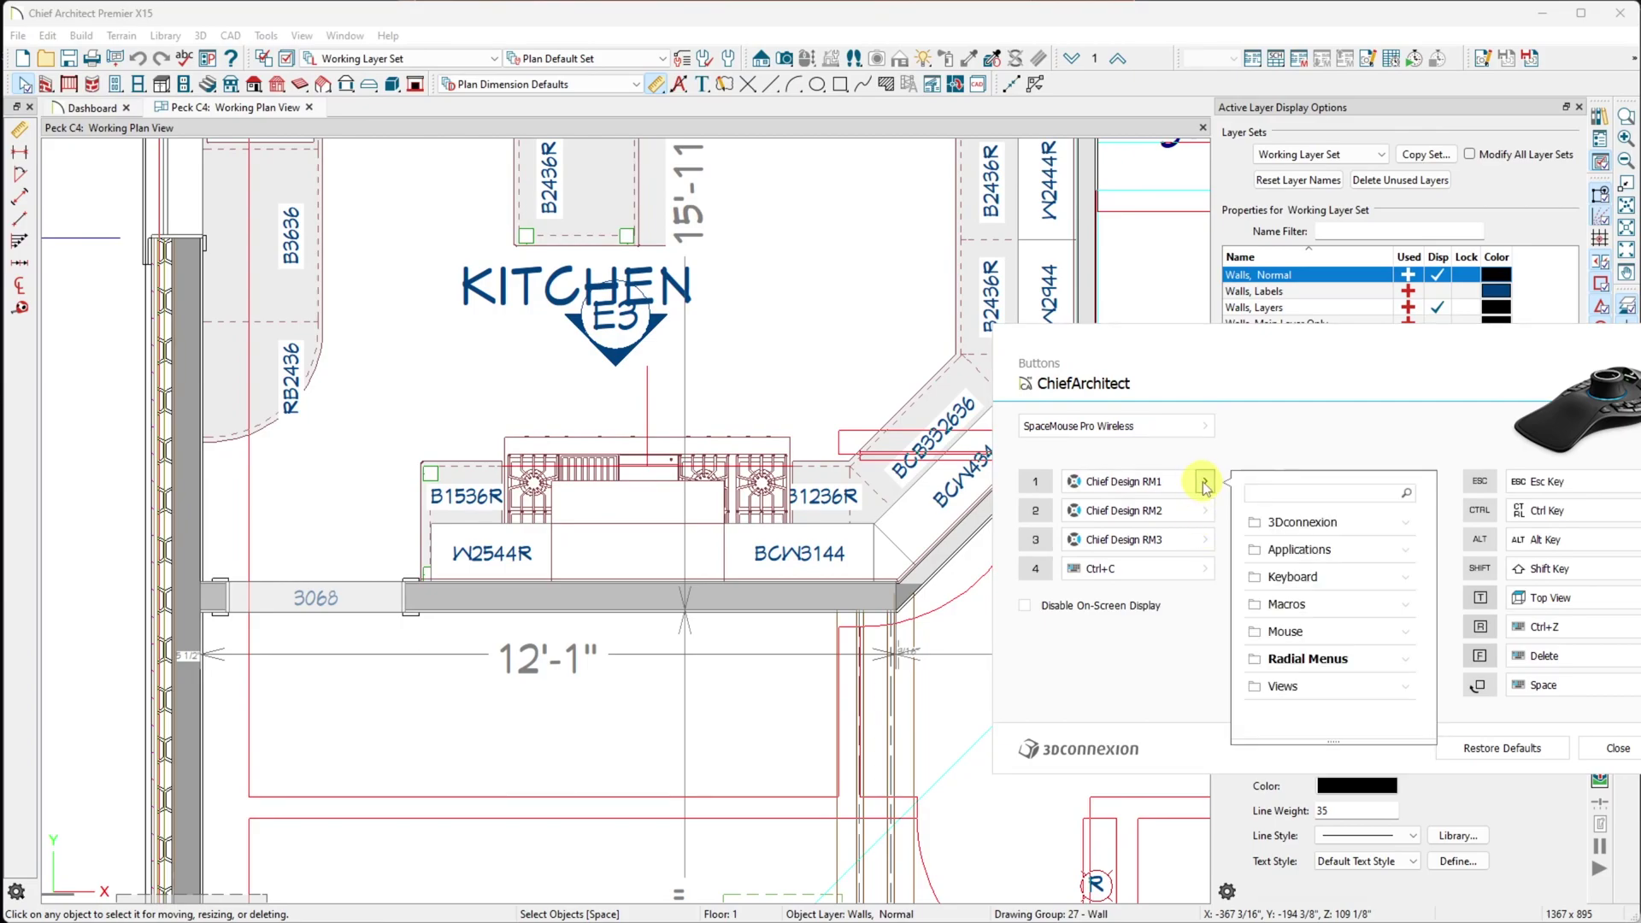
{"action": "left_click", "coordinate": [1409, 605]}
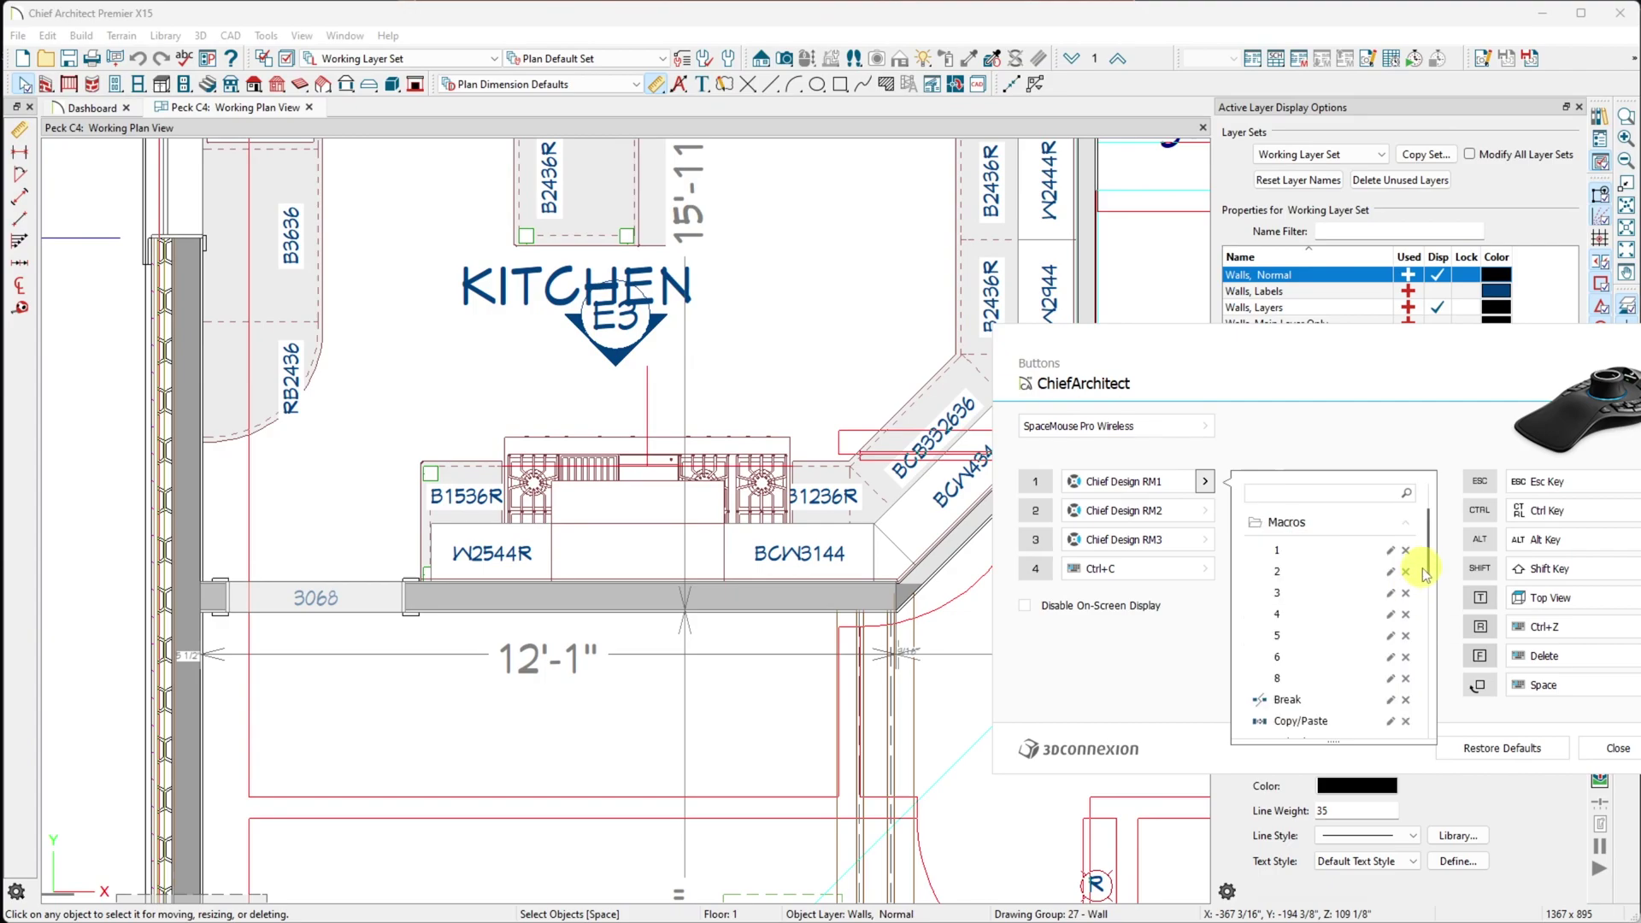
{"action": "left_click_drag", "start_coordinate": [1426, 568], "coordinate": [1438, 750]}
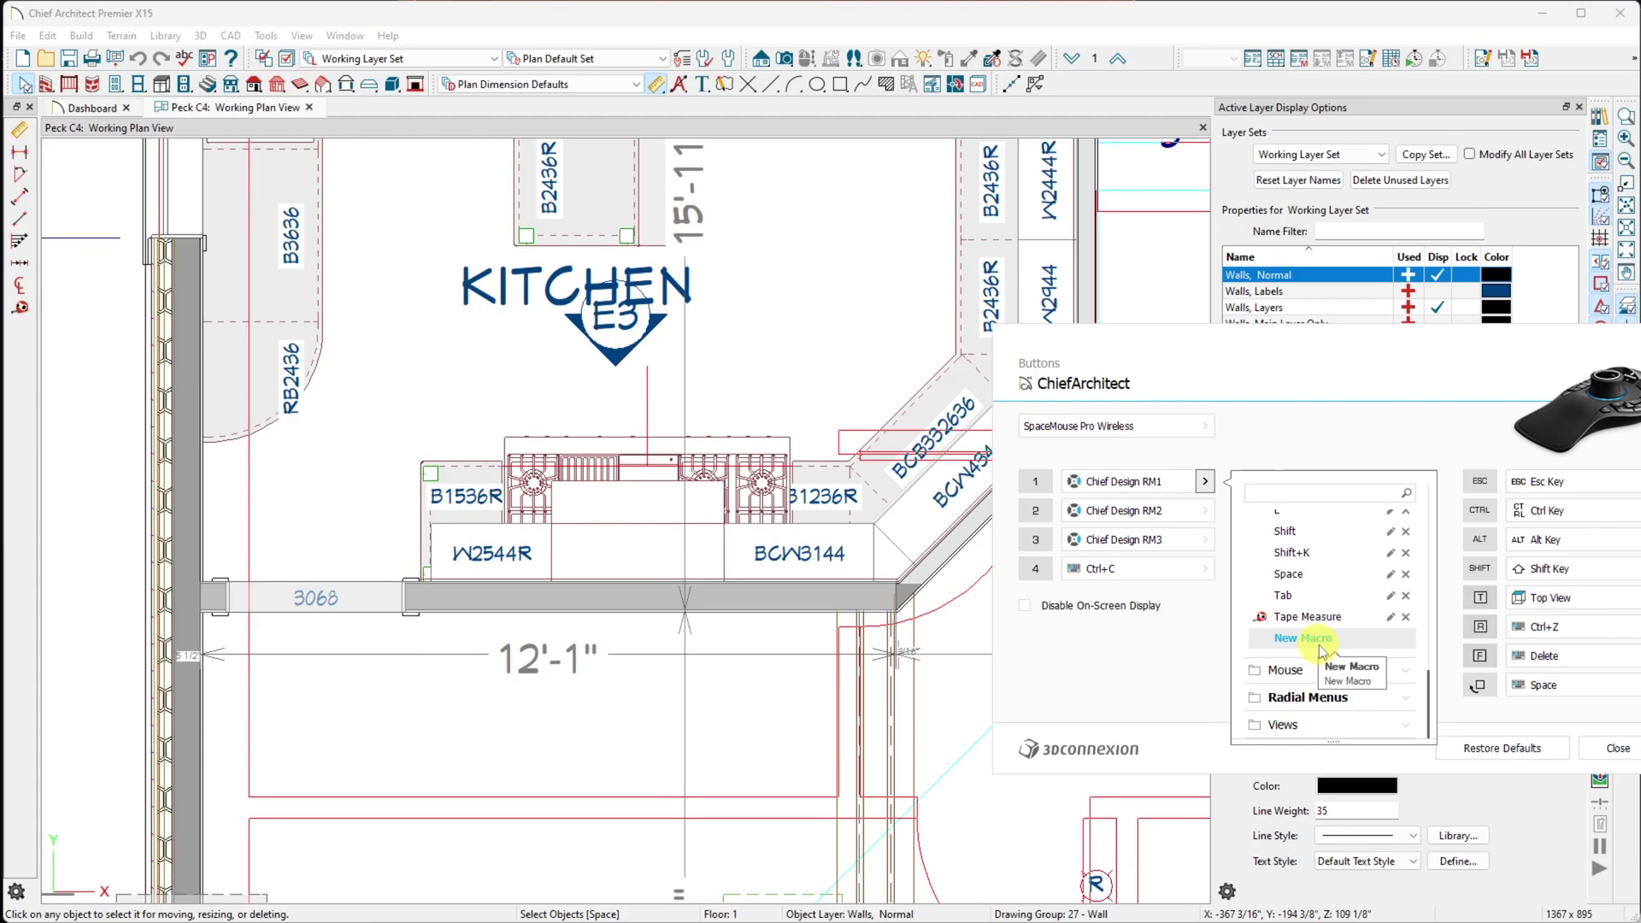
Close the button settings and discard the unfinished wall preview on the plan.
{"action": "left_click", "coordinate": [1618, 748]}
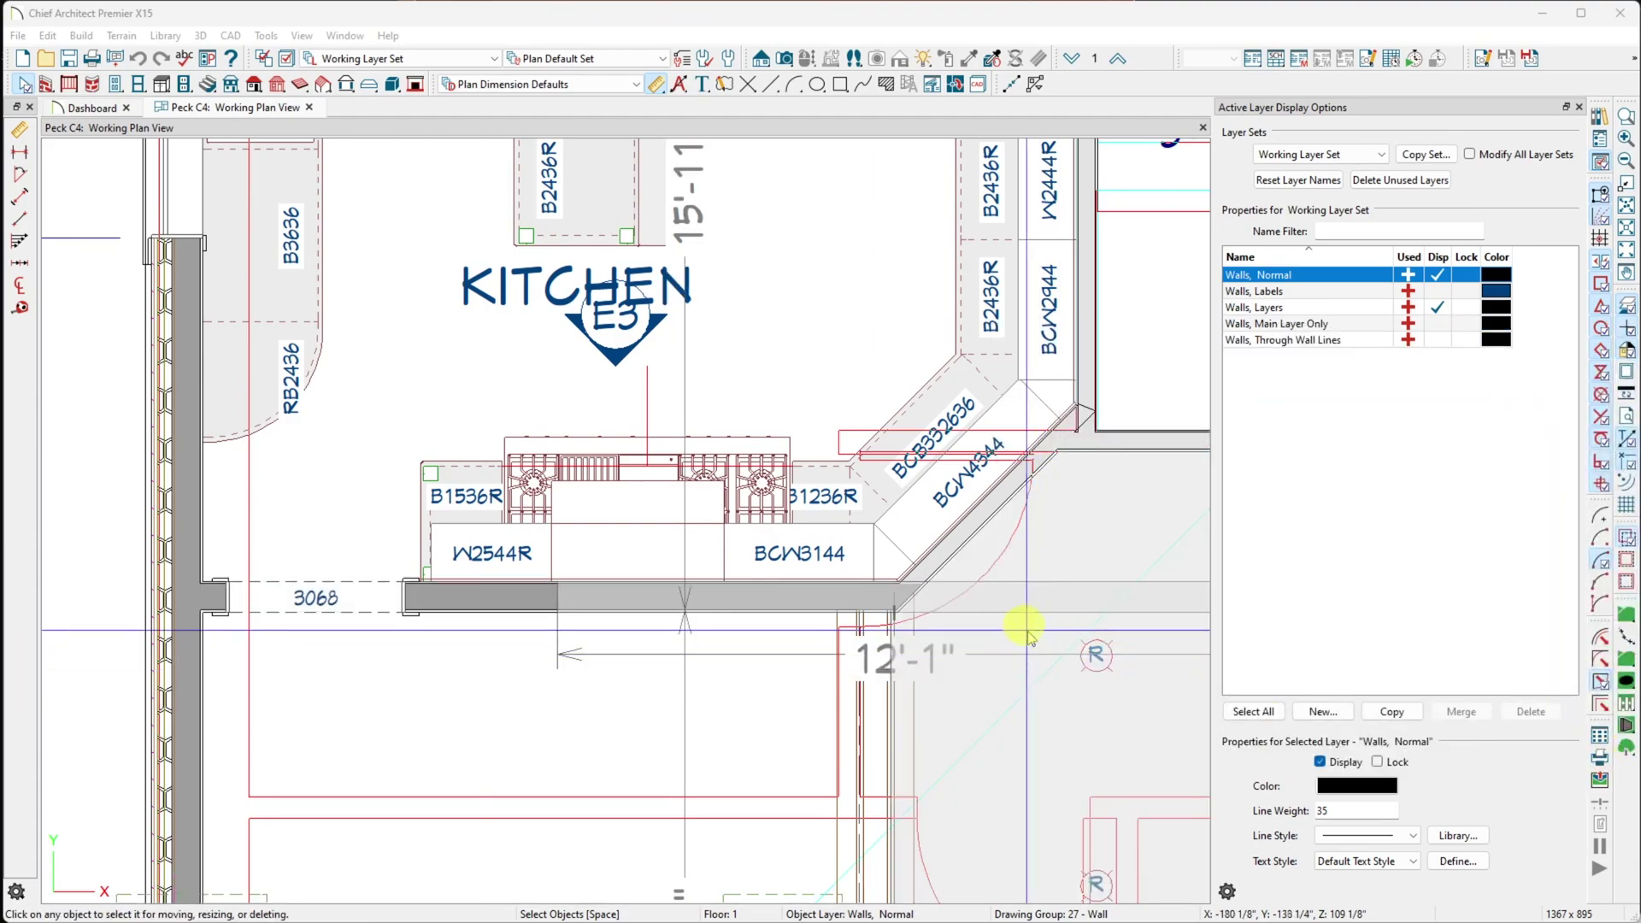
{"action": "left_click", "coordinate": [1028, 633]}
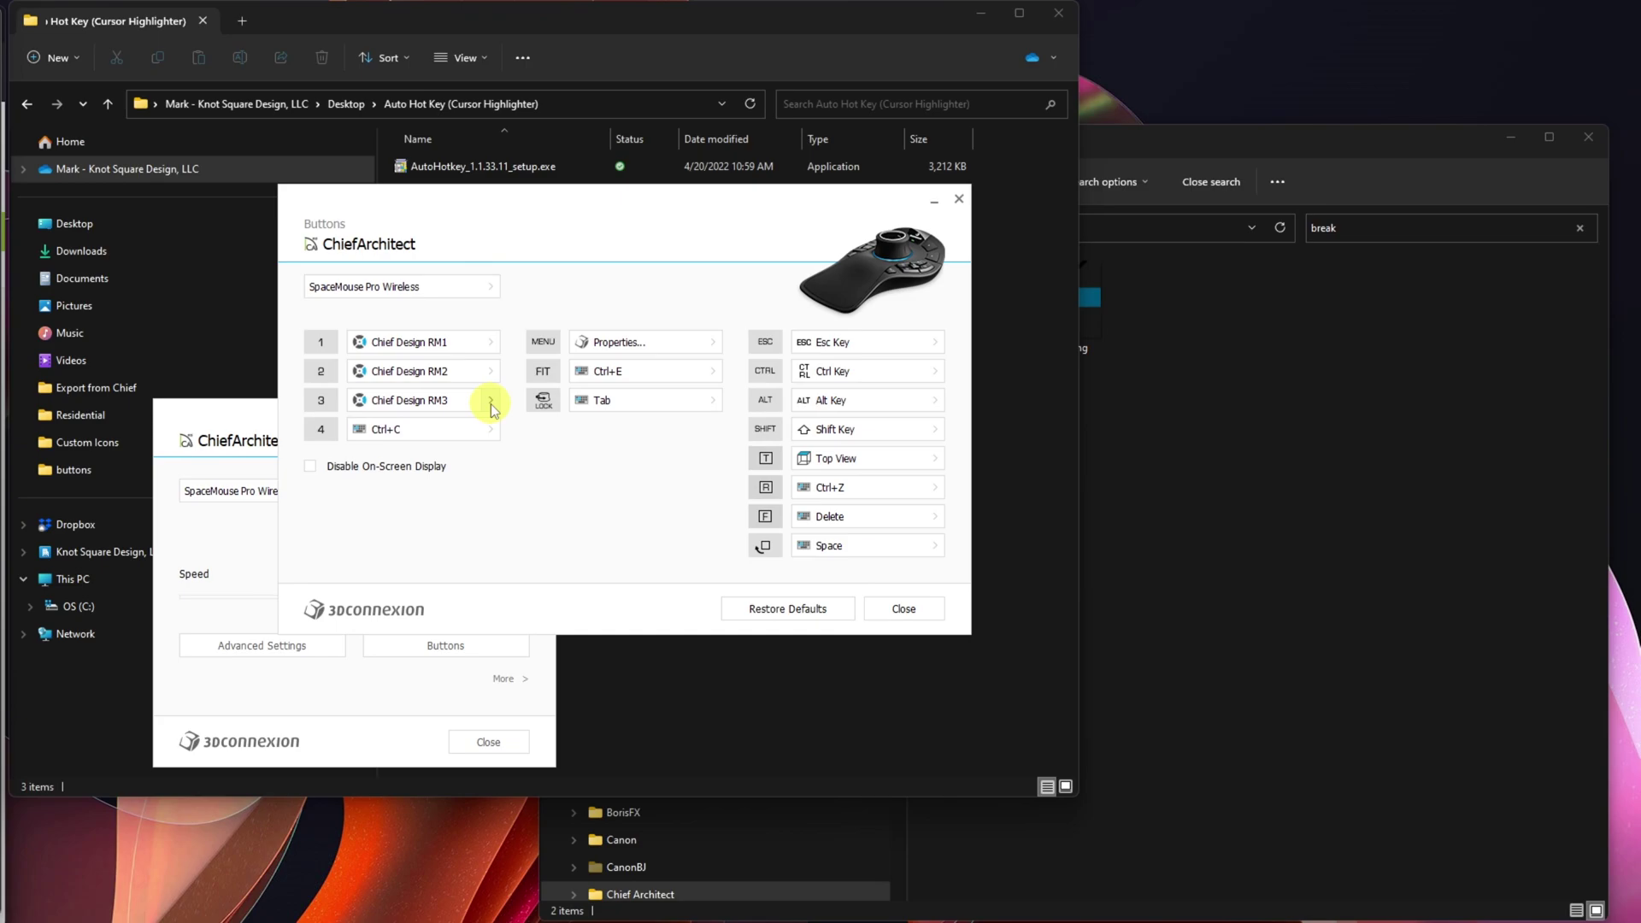
Open Chief Design RM1 for editing from button 1's Radial Menus list.
{"action": "left_click", "coordinate": [492, 342]}
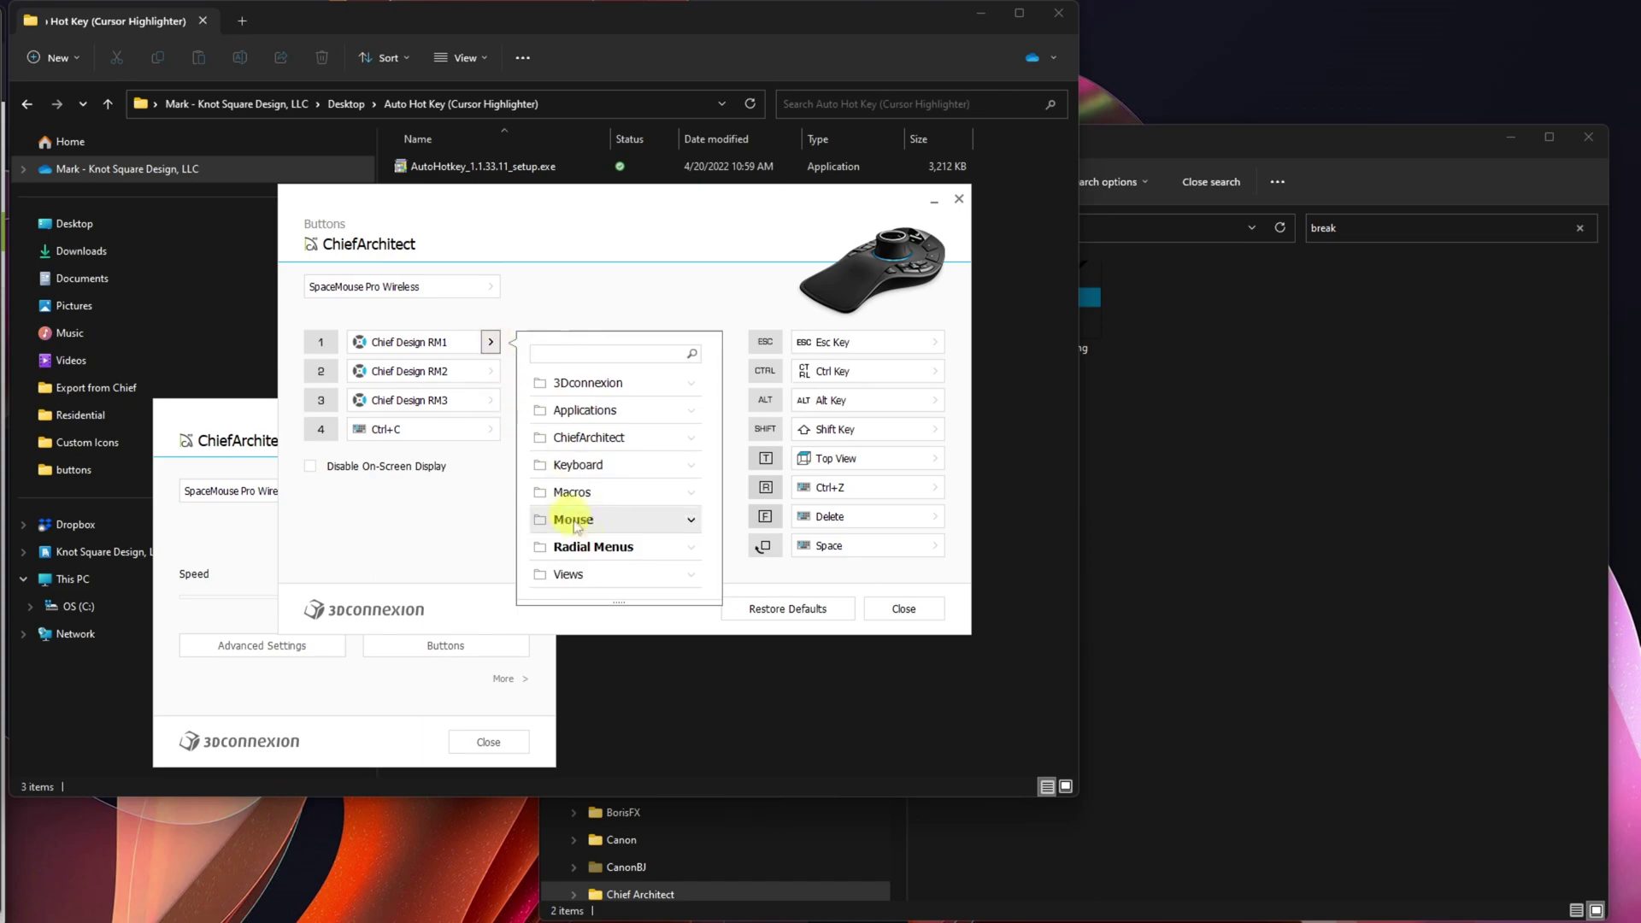
{"action": "left_click", "coordinate": [691, 547]}
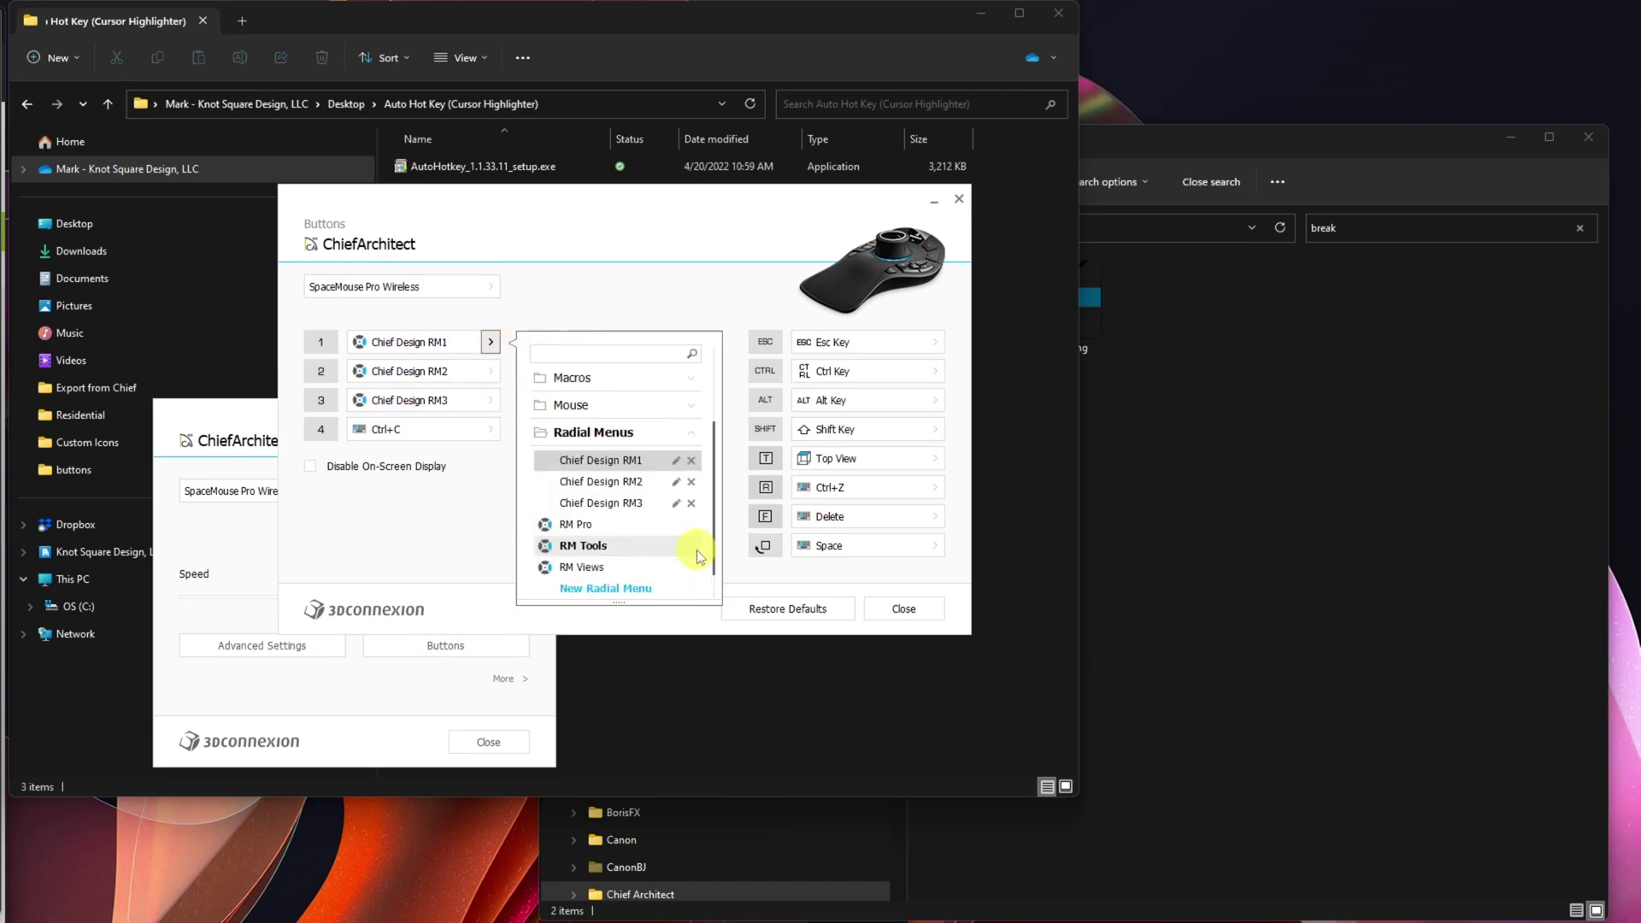
{"action": "left_click", "coordinate": [676, 462]}
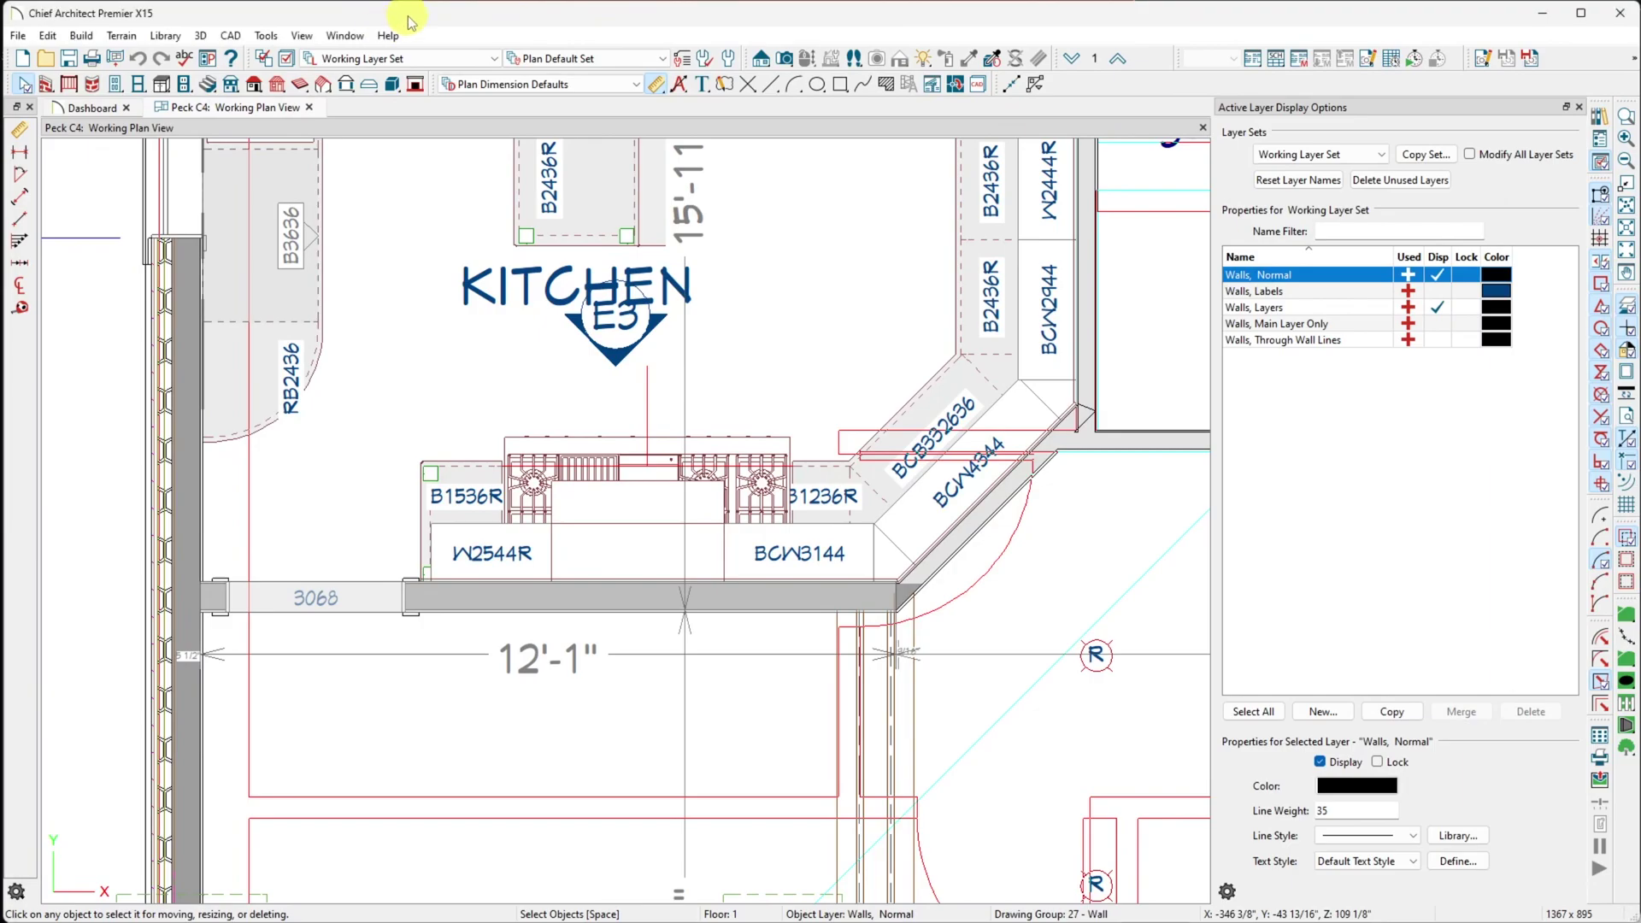
Open Customize Hotkeys, sort commands by the Hotkey column, and scroll to the Shift+ shortcuts.
{"action": "left_click", "coordinate": [266, 35]}
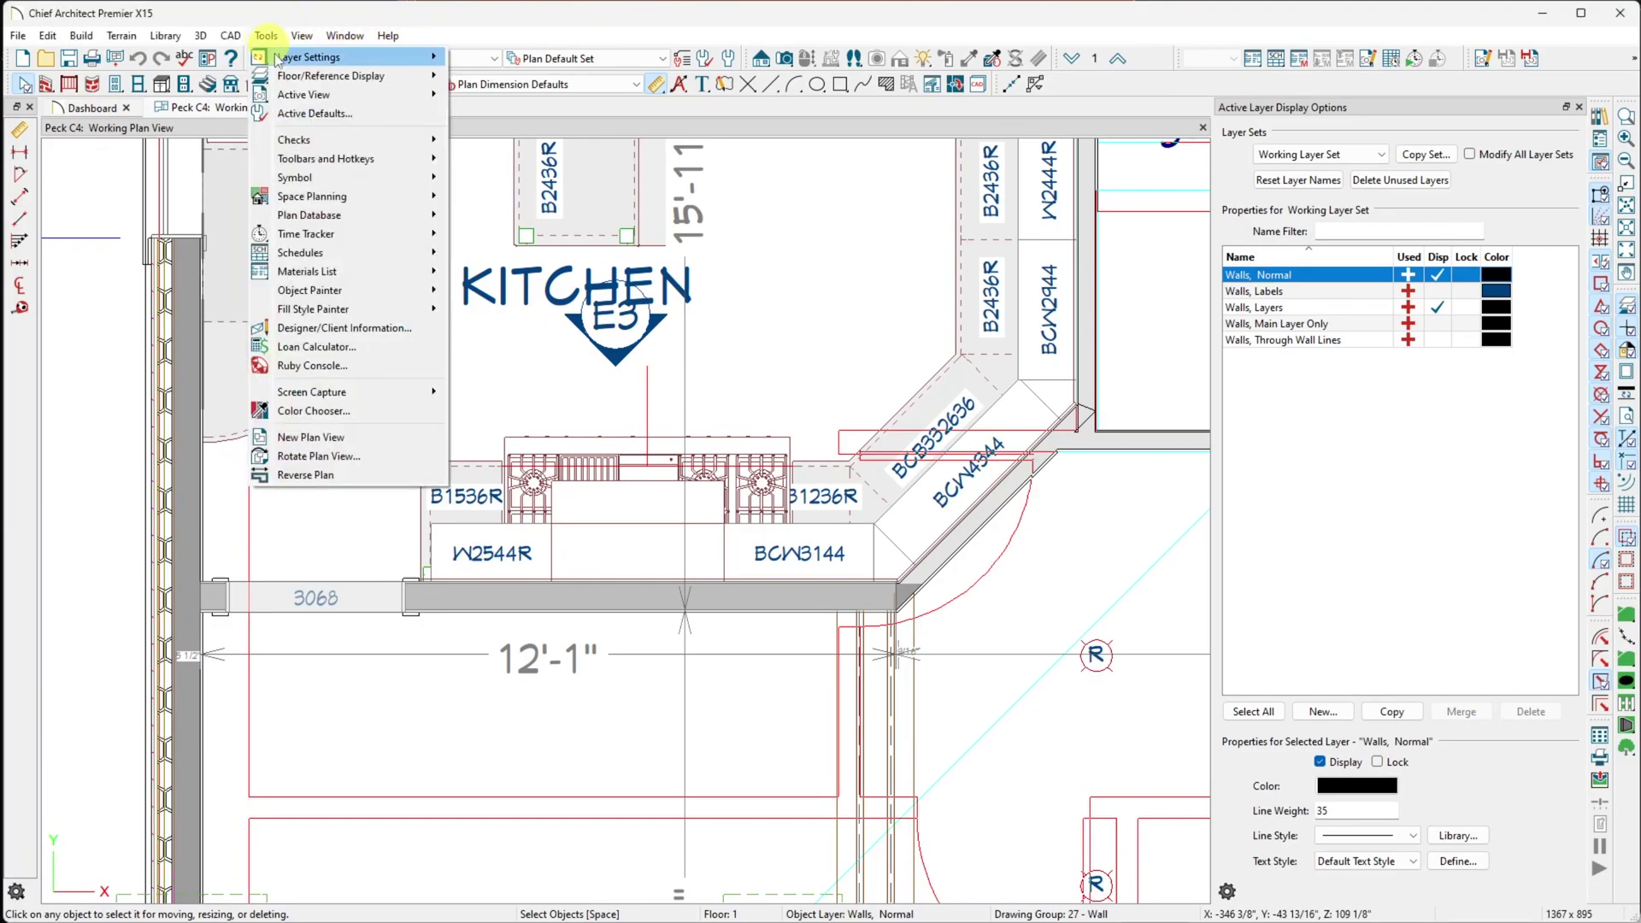
{"action": "mouse_move", "coordinate": [325, 316]}
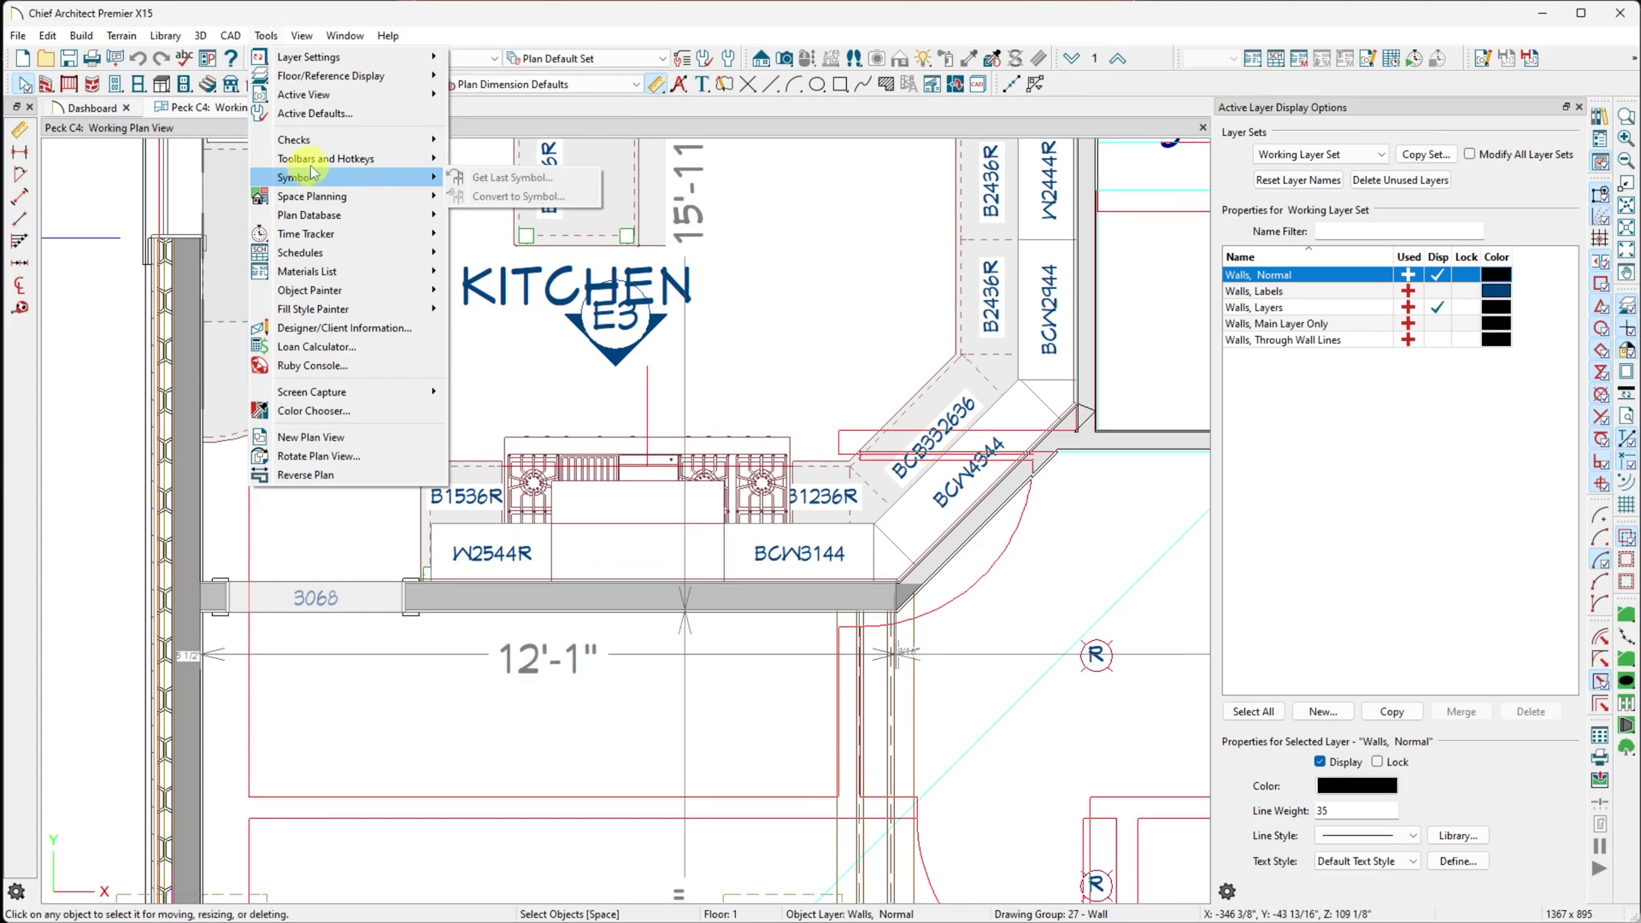
{"action": "mouse_move", "coordinate": [324, 158]}
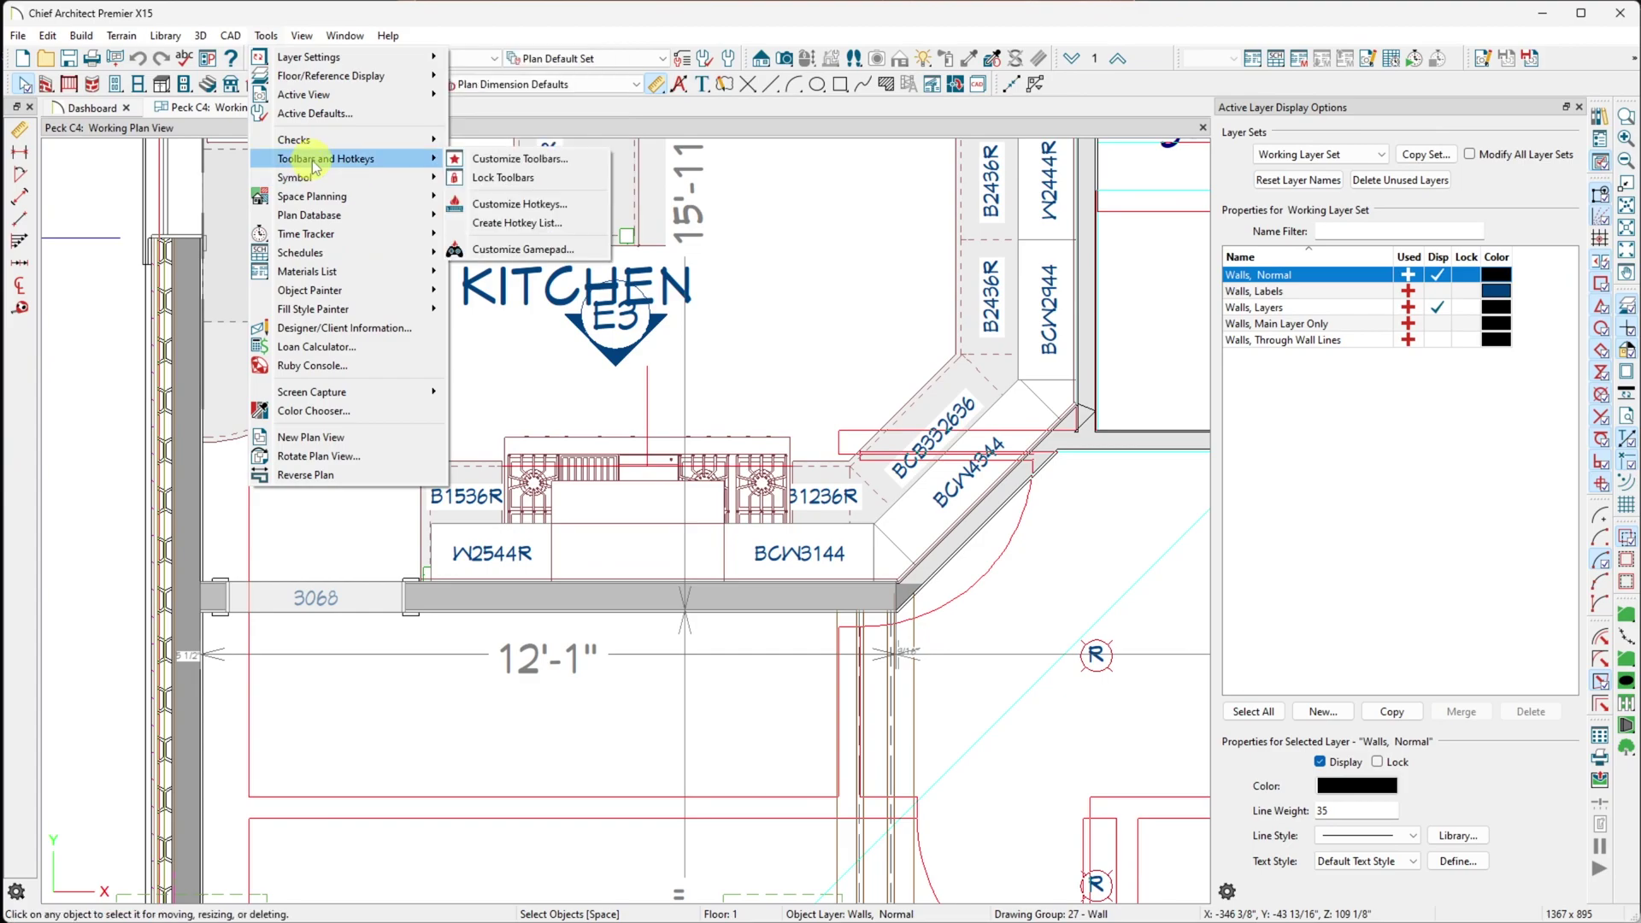
{"action": "left_click", "coordinate": [514, 204]}
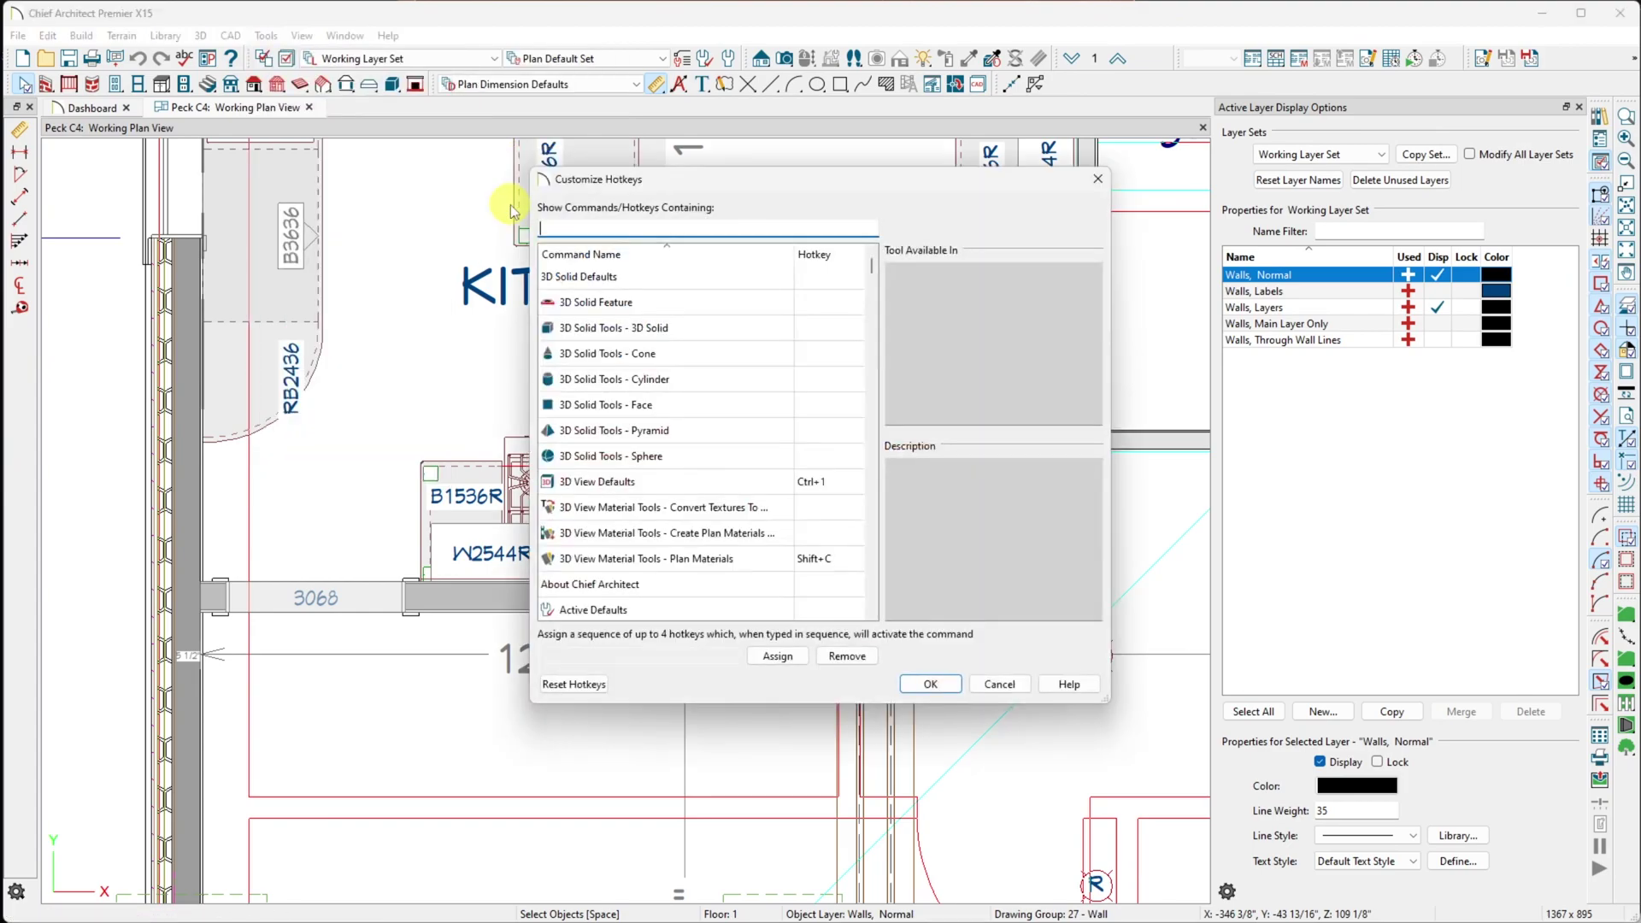
{"action": "left_click", "coordinate": [839, 256]}
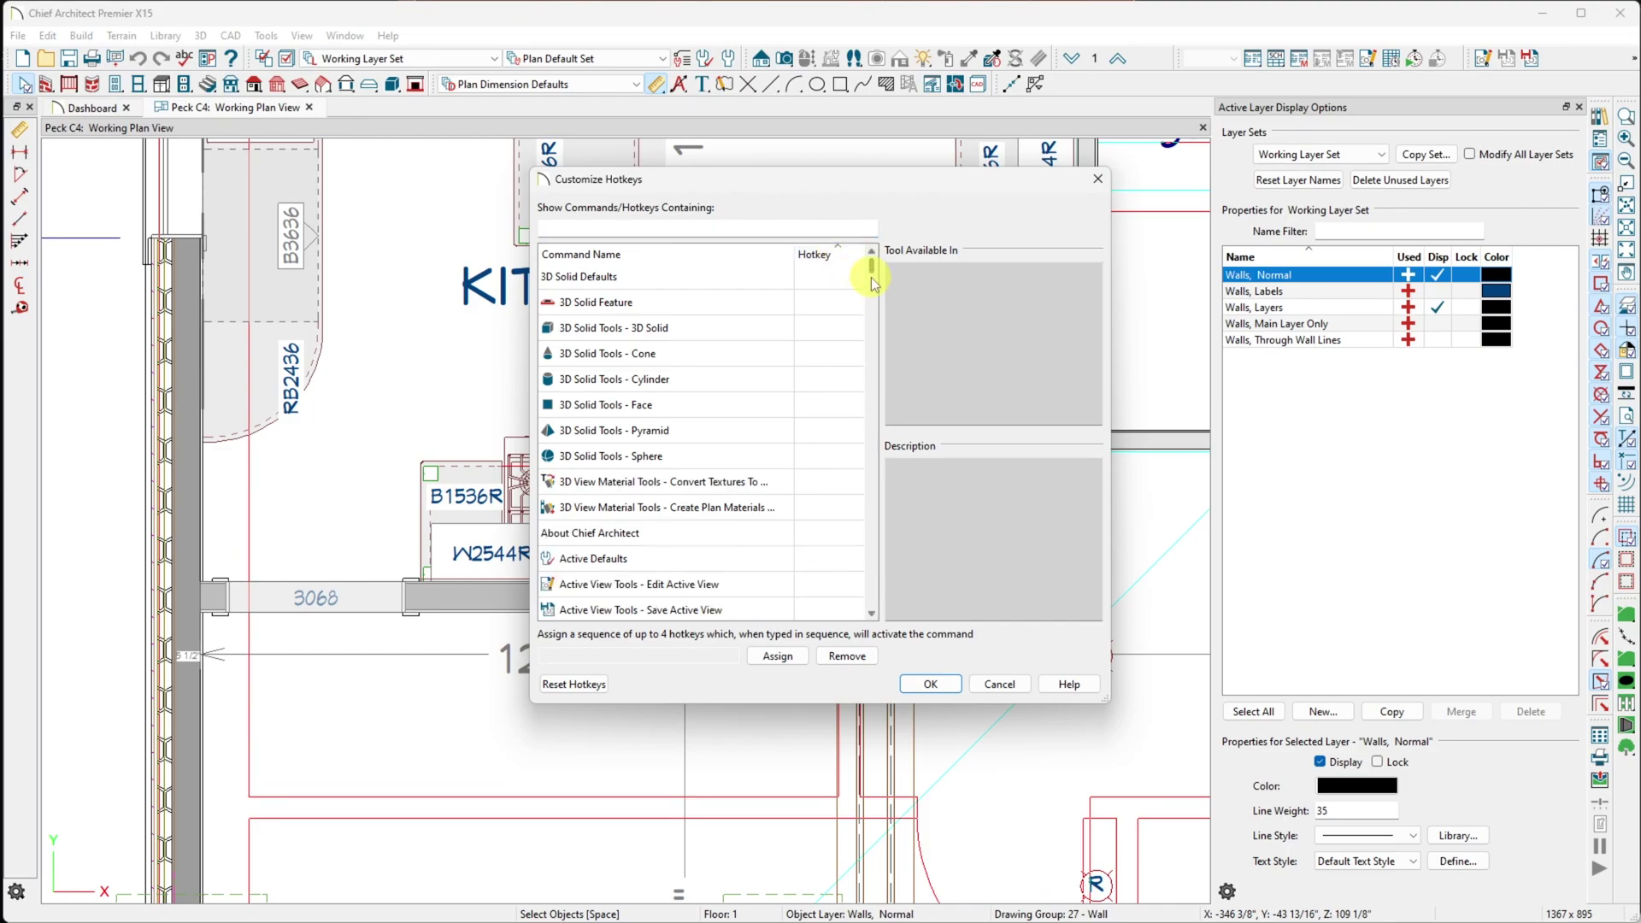
{"action": "left_click_drag", "start_coordinate": [871, 264], "coordinate": [907, 605]}
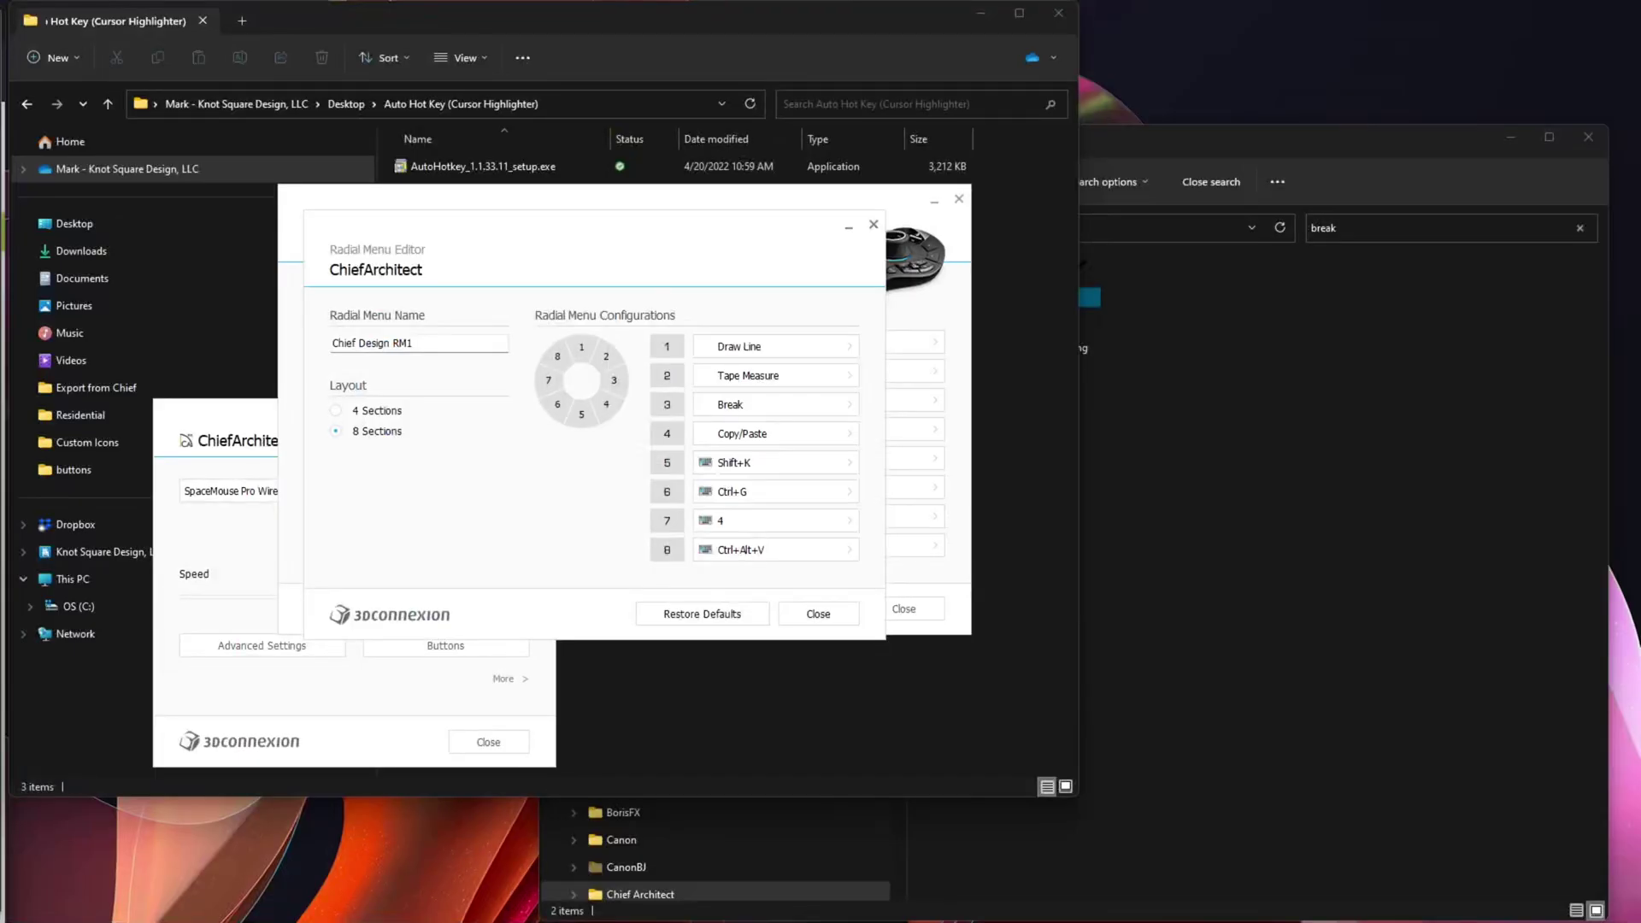
Choose New Macro from radial slot 5's Macros list to get a blank Macro Editor.
{"action": "left_click", "coordinate": [848, 464]}
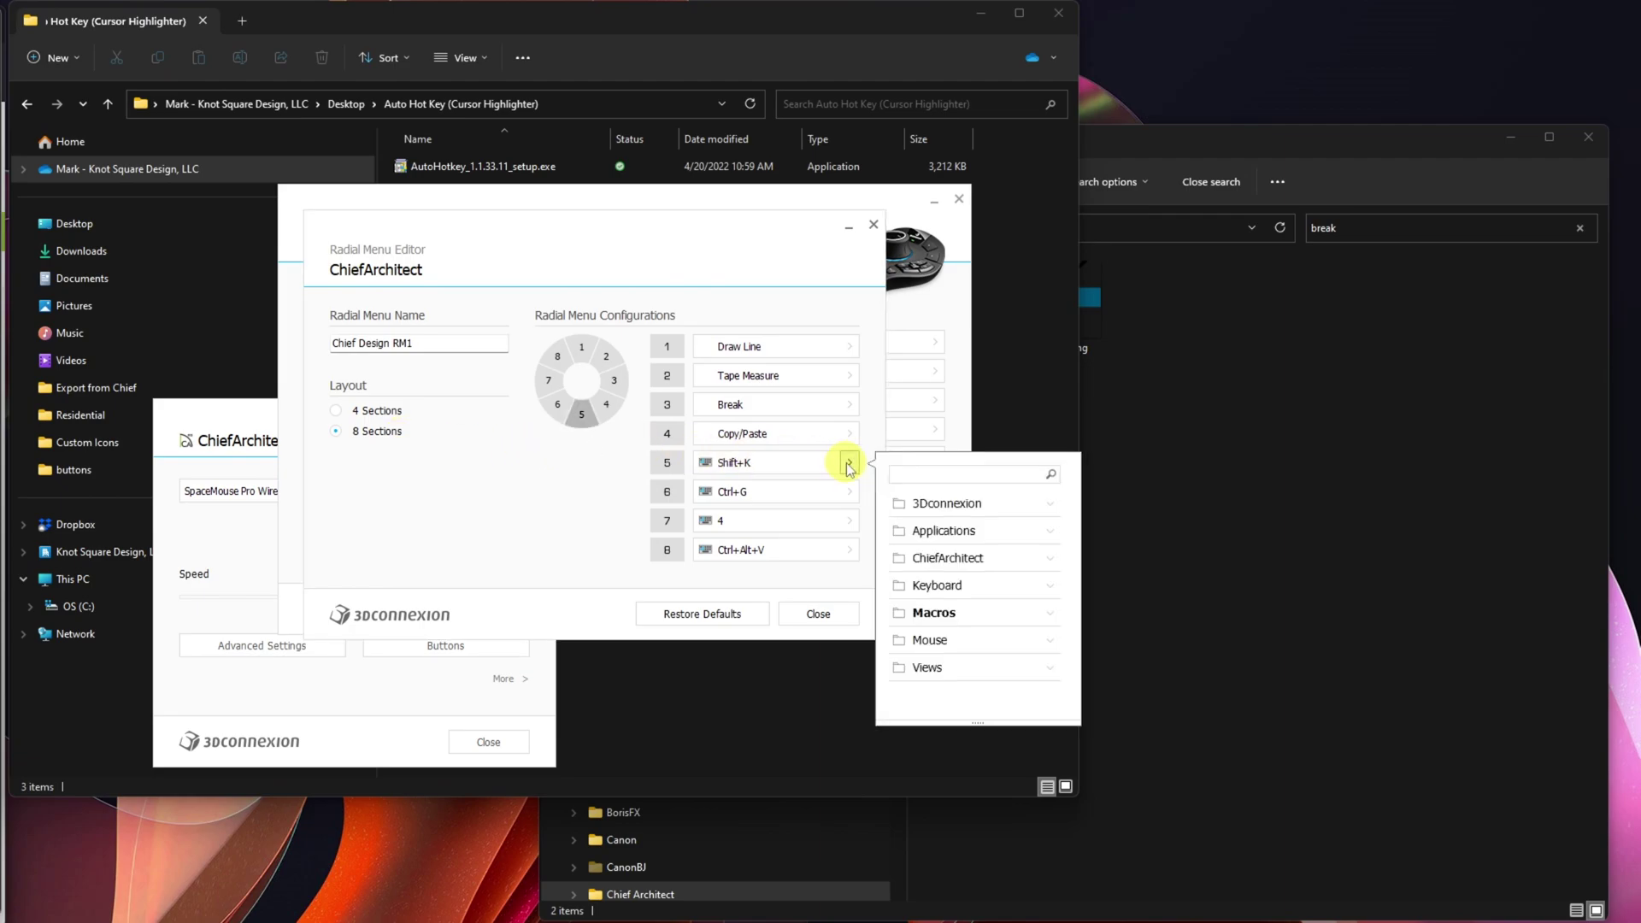
{"action": "left_click", "coordinate": [1052, 616]}
{"action": "scroll", "coordinate": [1073, 550], "scroll_direction": "down", "scroll_amount": 5}
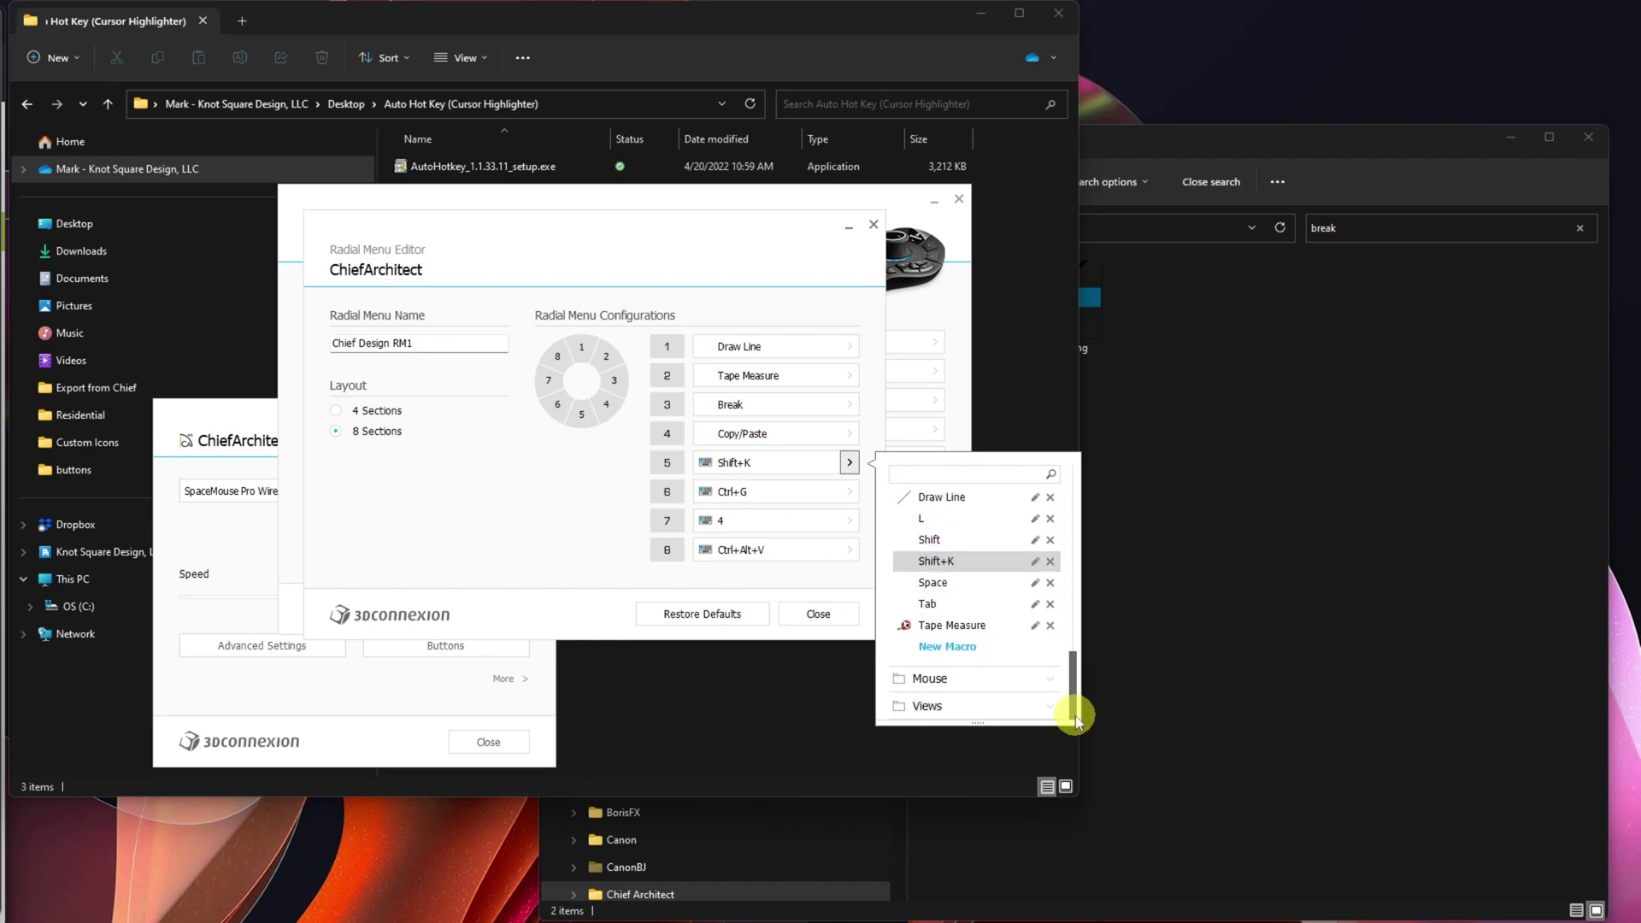
{"action": "left_click", "coordinate": [948, 646]}
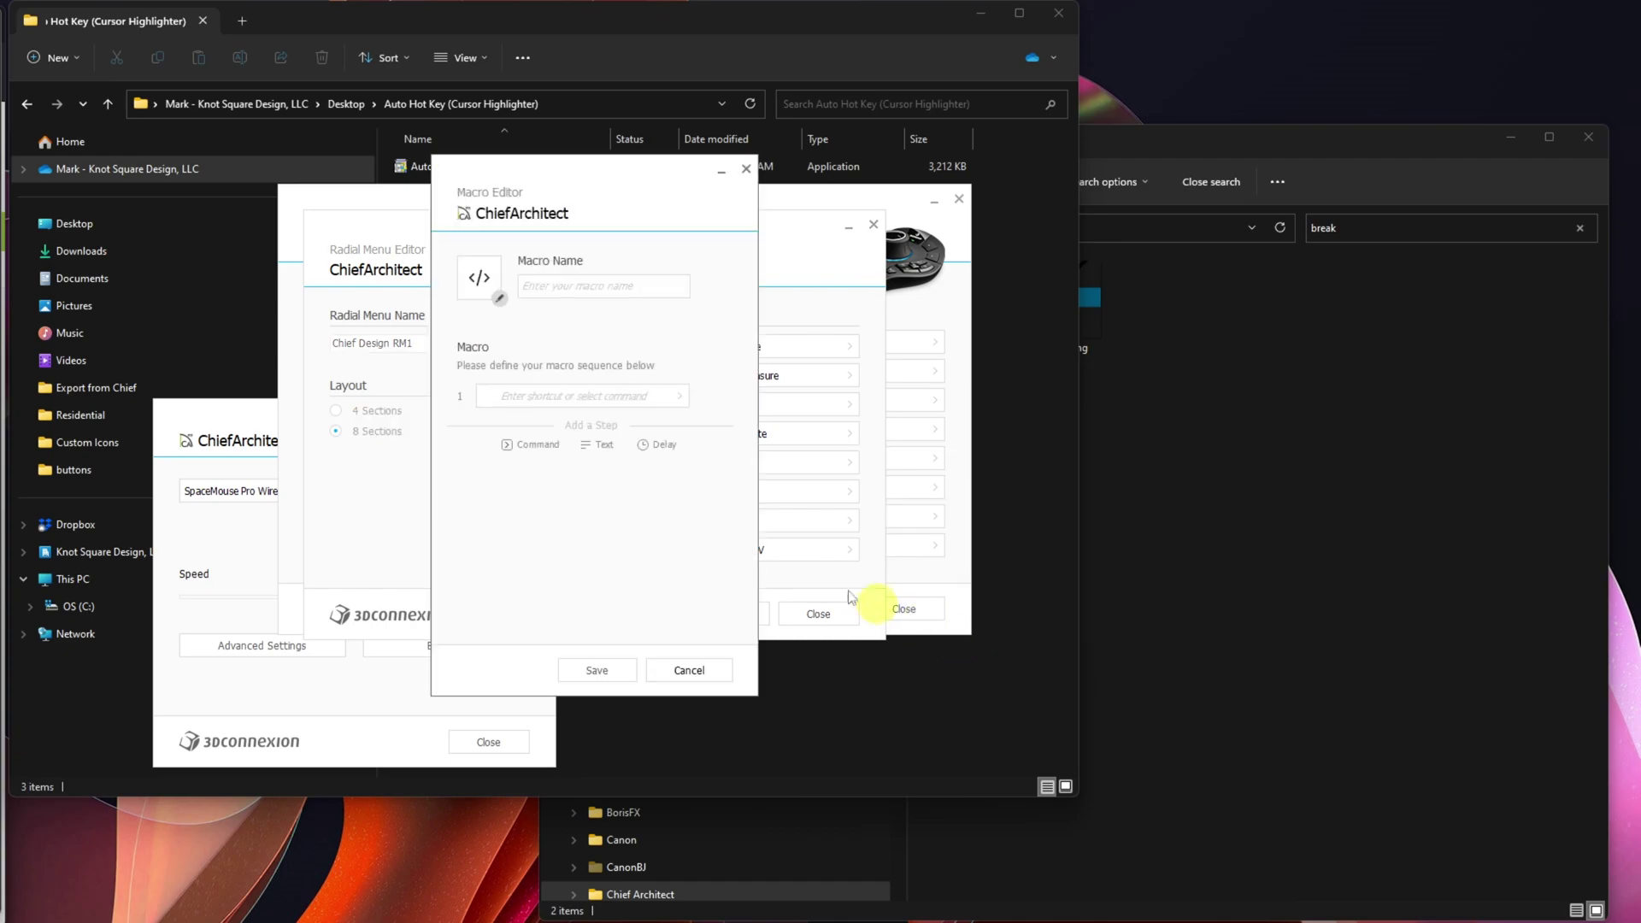
Switch the new macro's icon to a custom image and open the file chooser.
{"action": "left_click", "coordinate": [501, 298]}
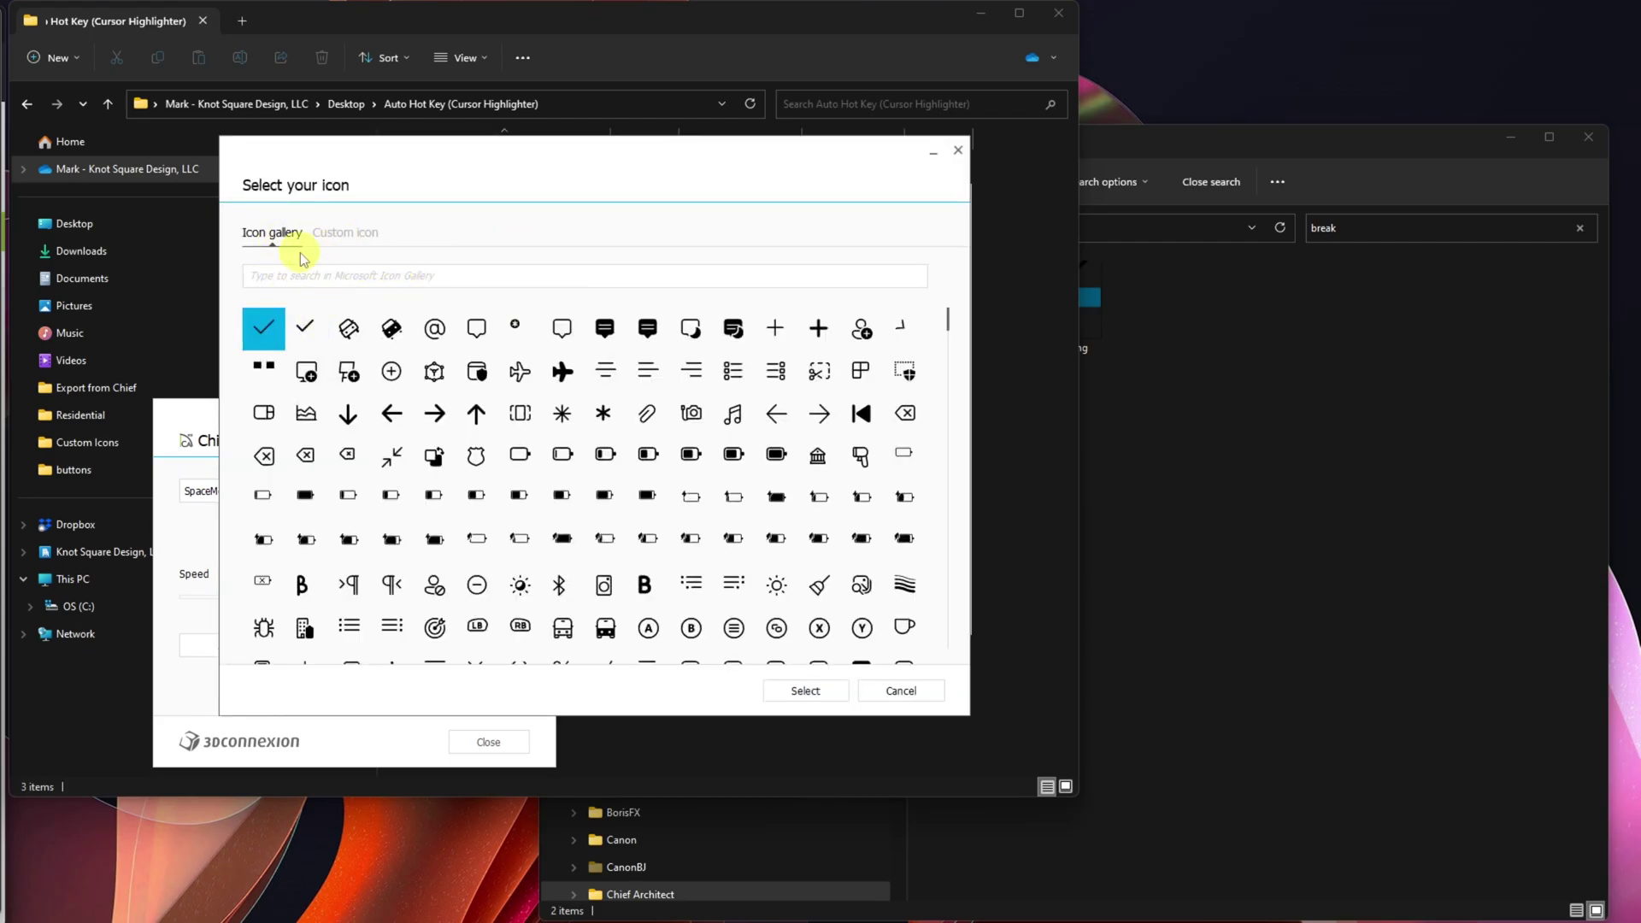
{"action": "left_click", "coordinate": [357, 237]}
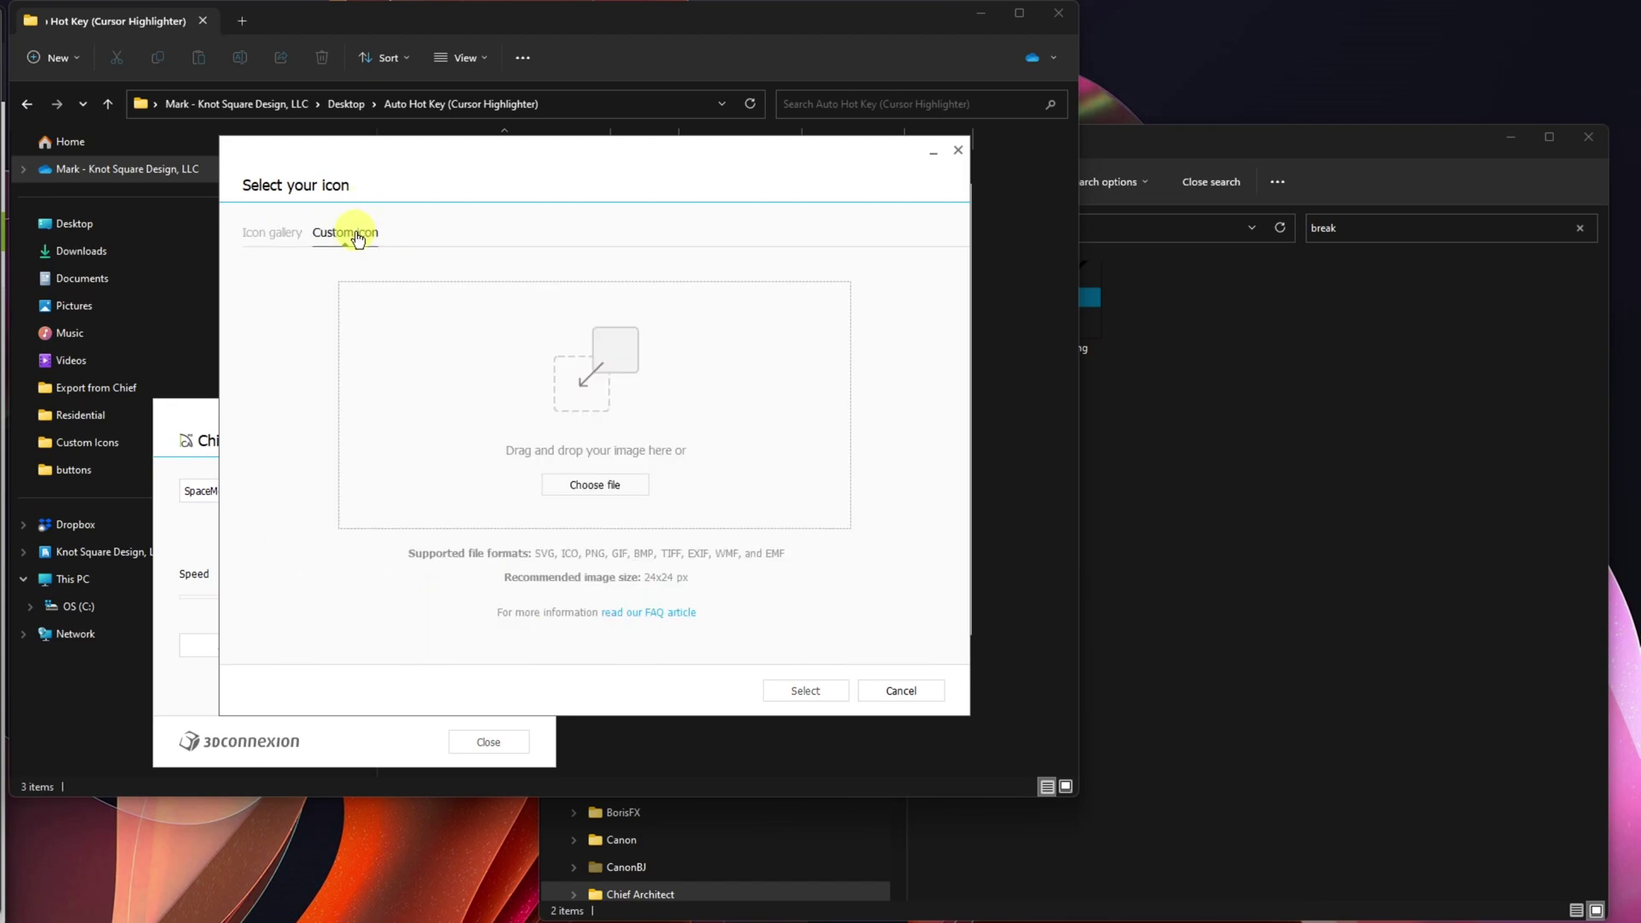
{"action": "left_click", "coordinate": [573, 486]}
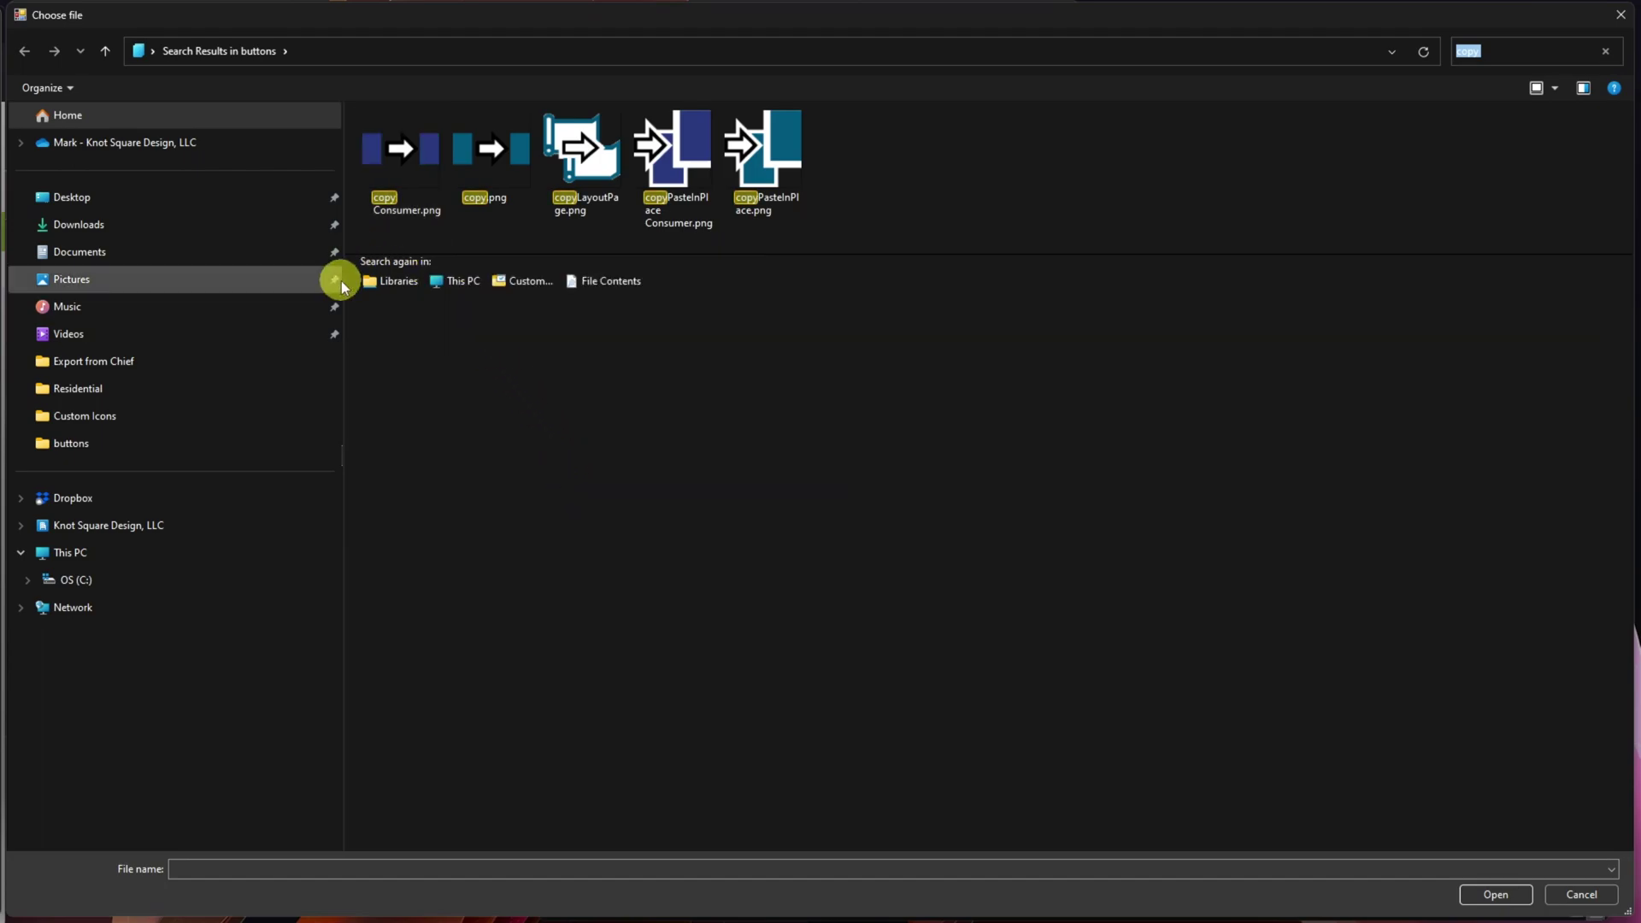
Browse to C:\Program Files\Chief Architect\Premier X15\resources\buttons.
{"action": "left_click", "coordinate": [28, 580]}
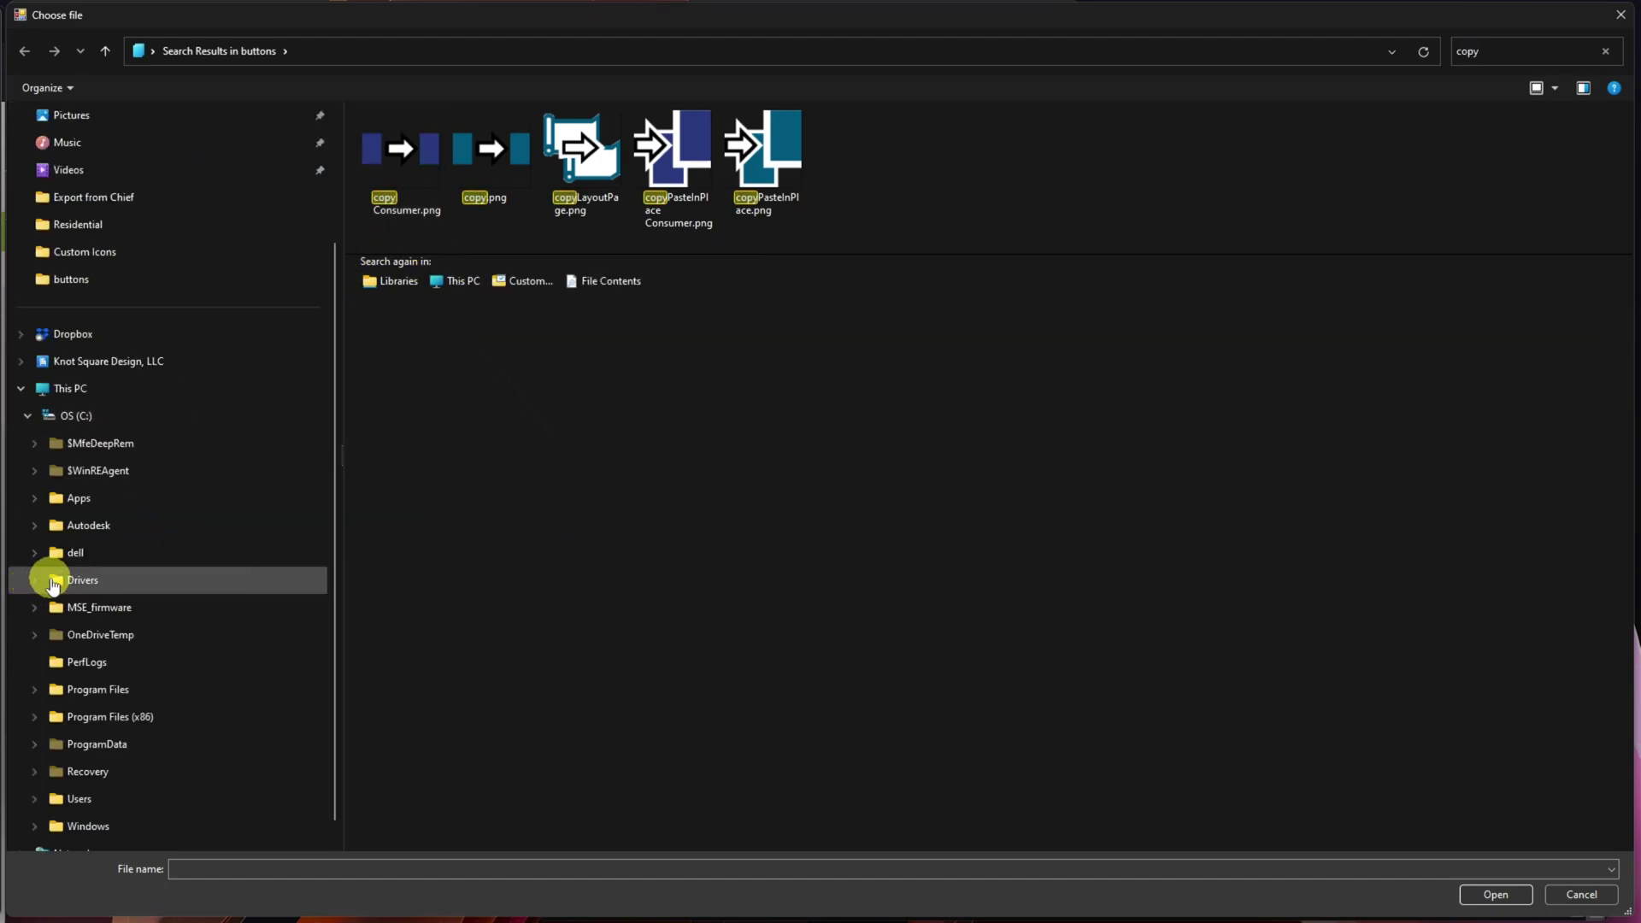
{"action": "left_click", "coordinate": [34, 690]}
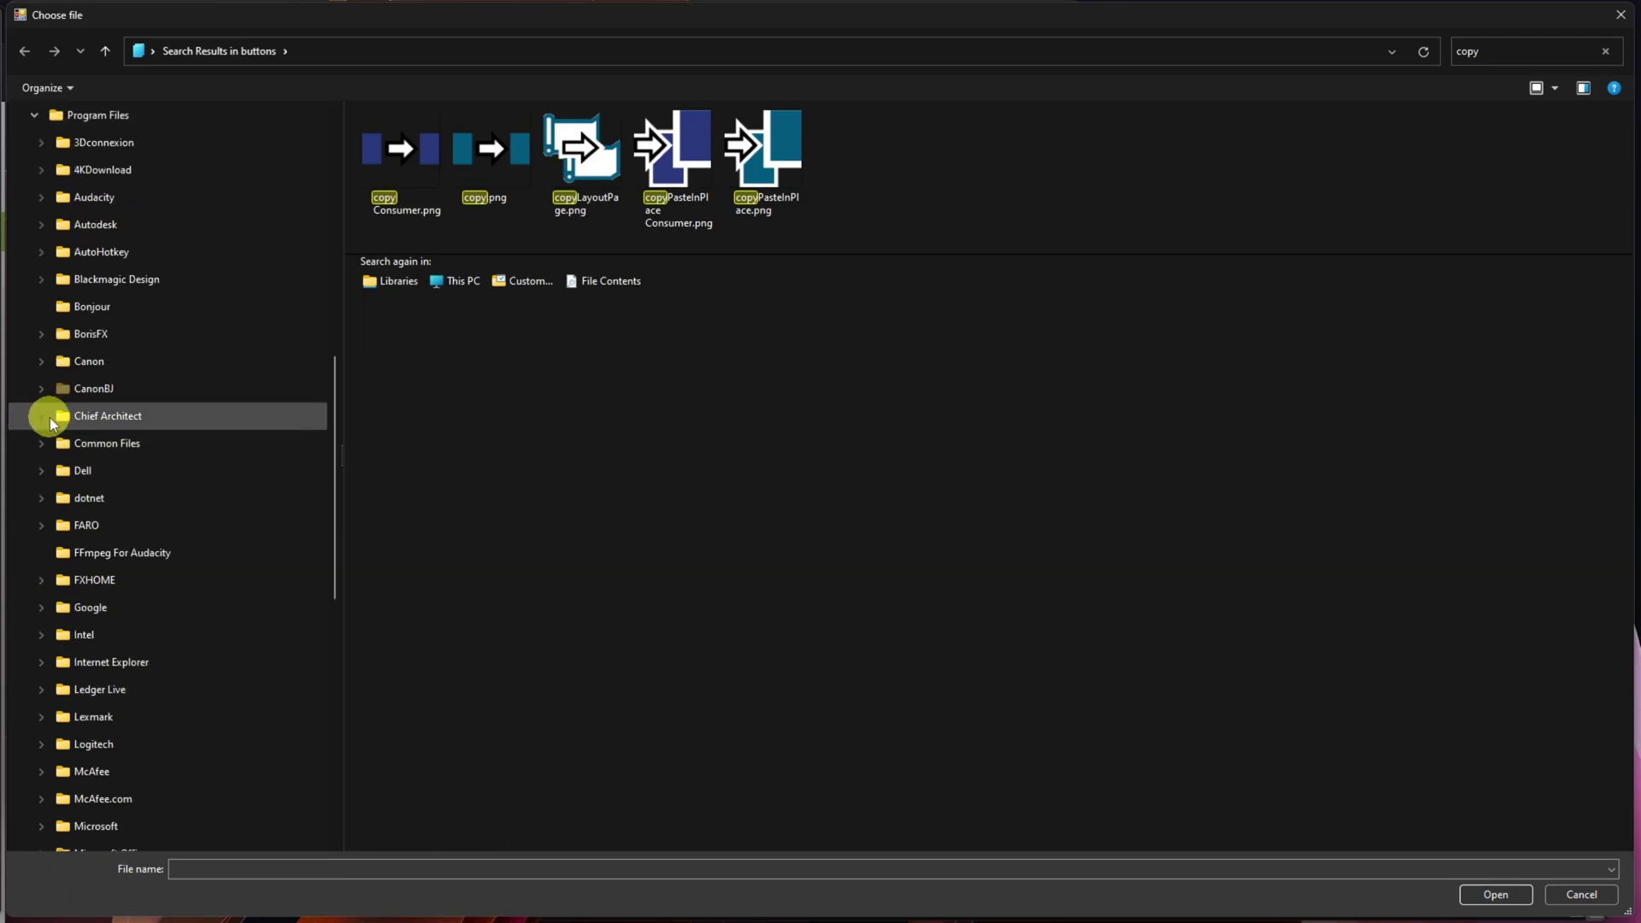
{"action": "left_click", "coordinate": [50, 419]}
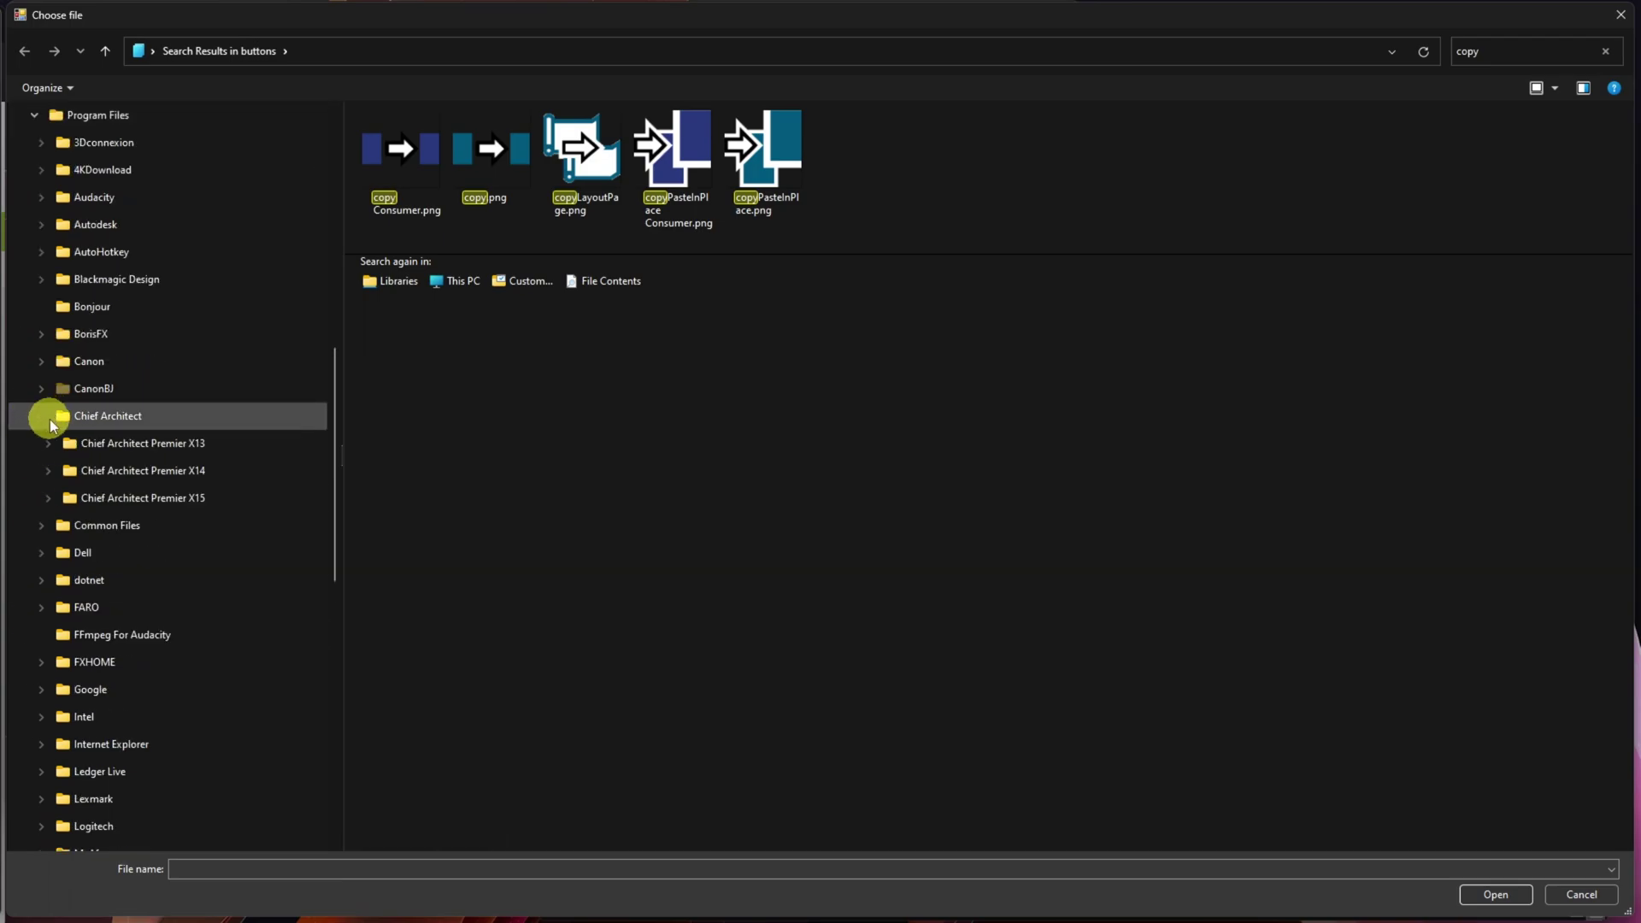
{"action": "left_click", "coordinate": [54, 499]}
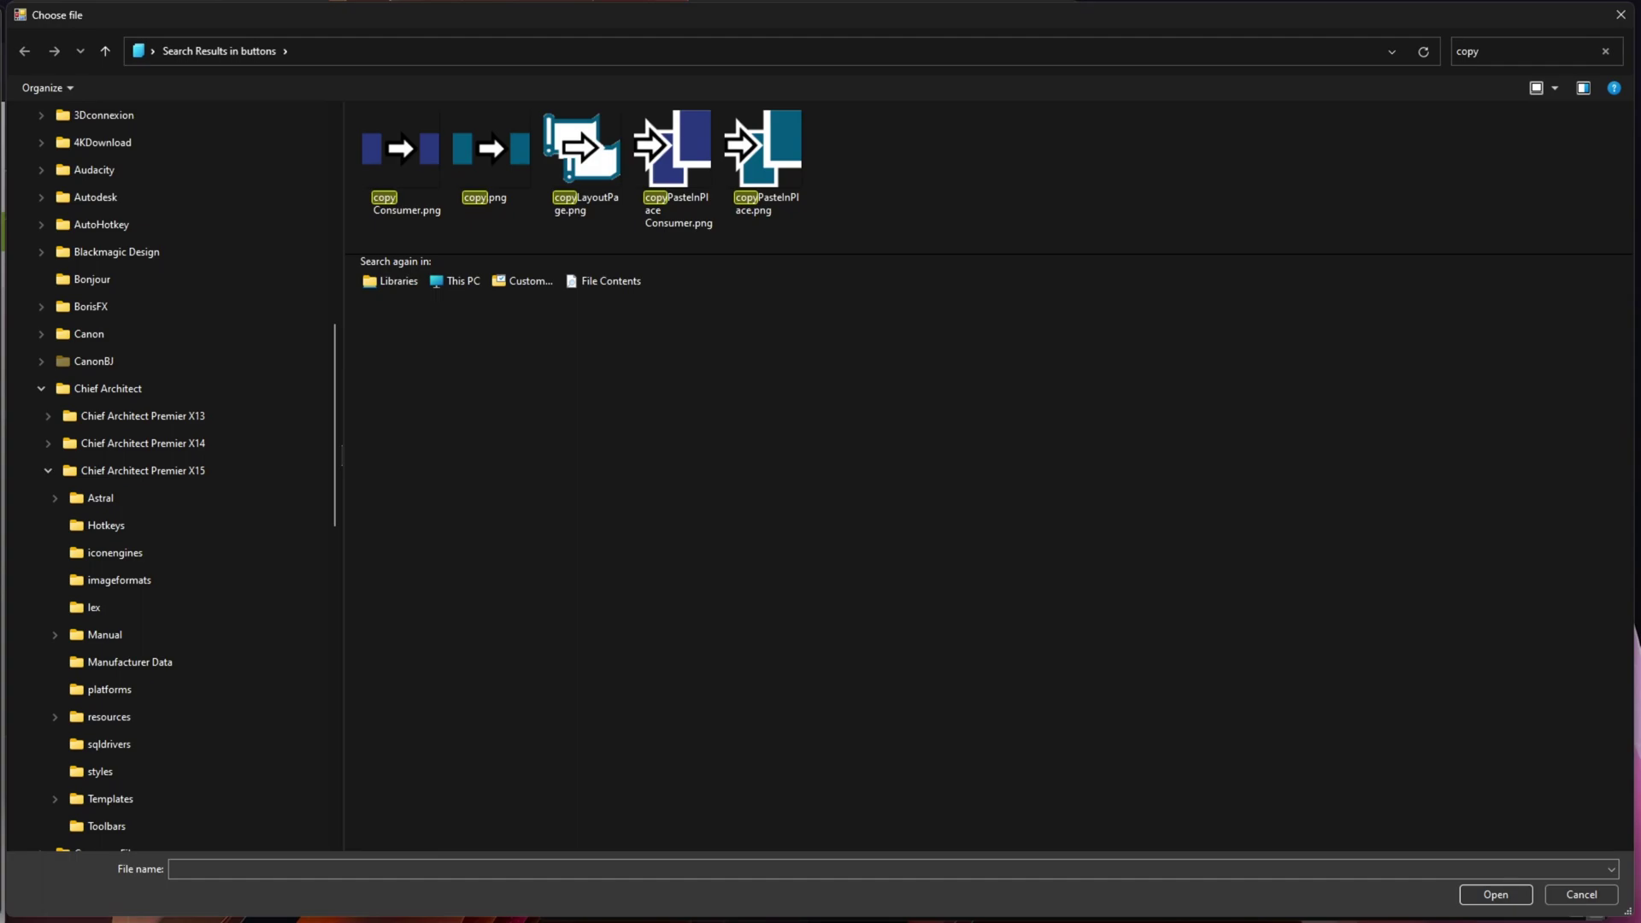
{"action": "left_click", "coordinate": [109, 716]}
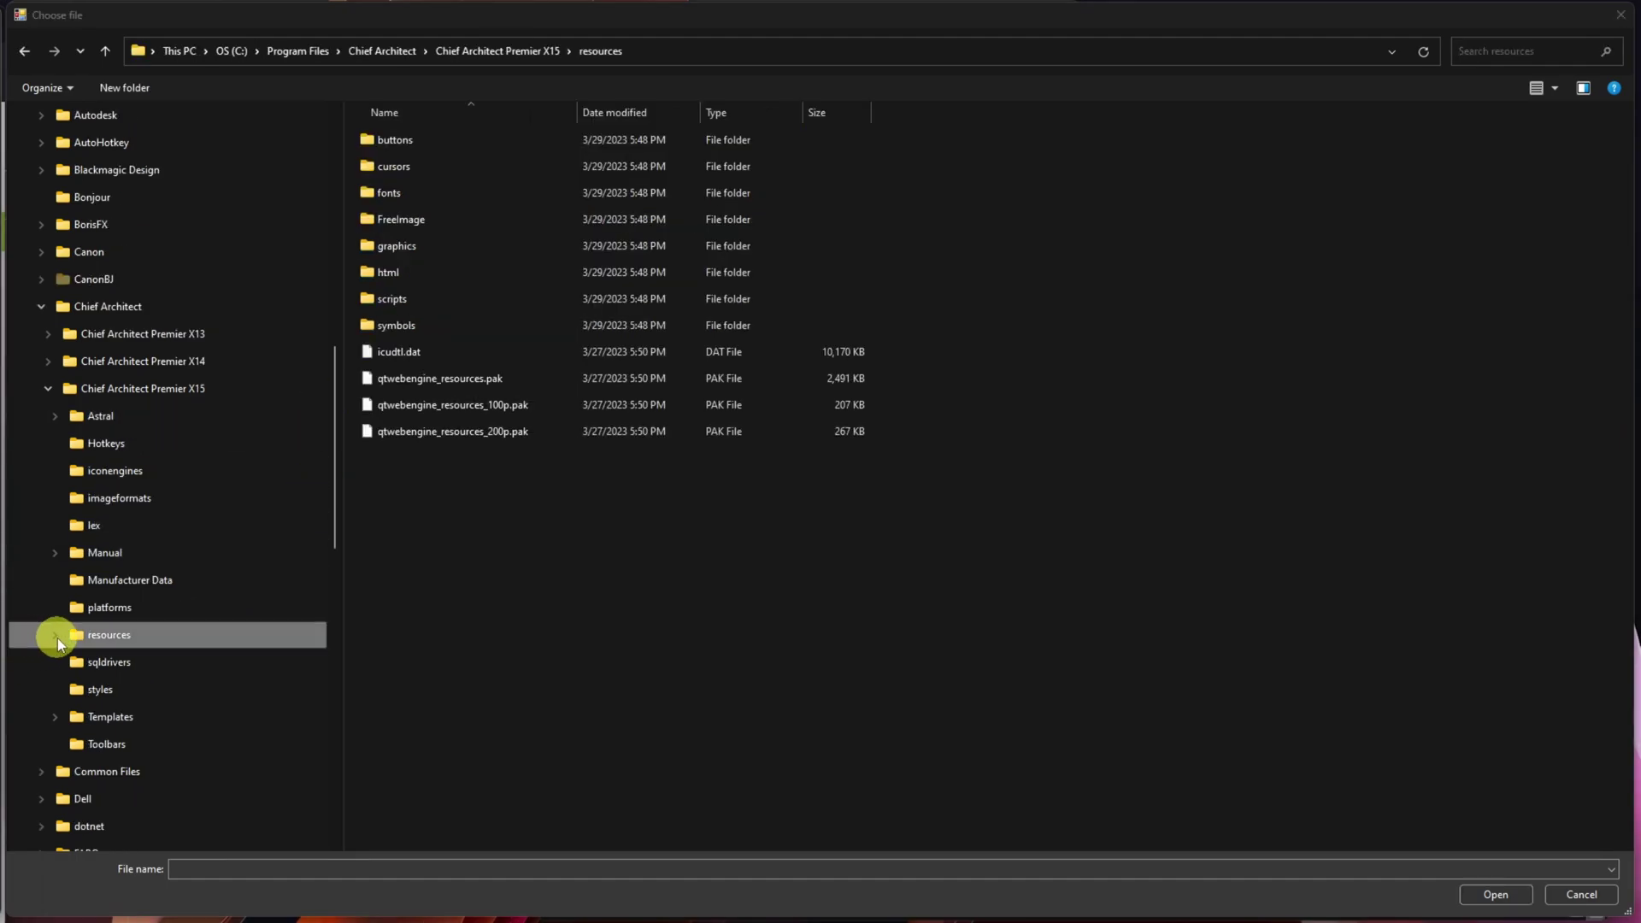
{"action": "left_click", "coordinate": [54, 638]}
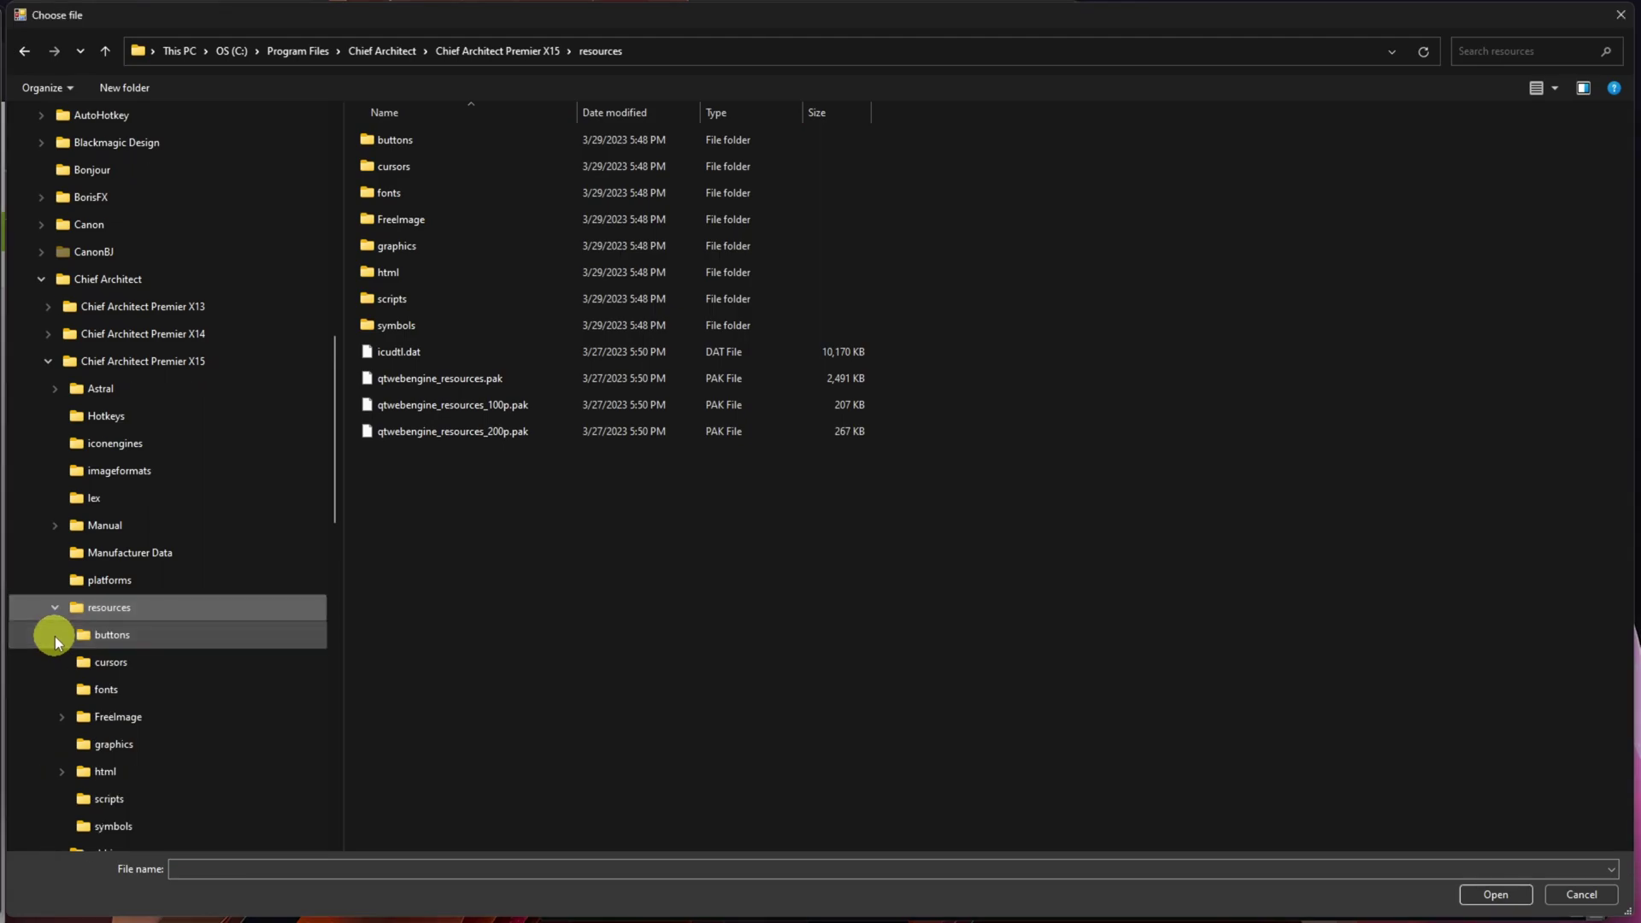
{"action": "left_click", "coordinate": [92, 641]}
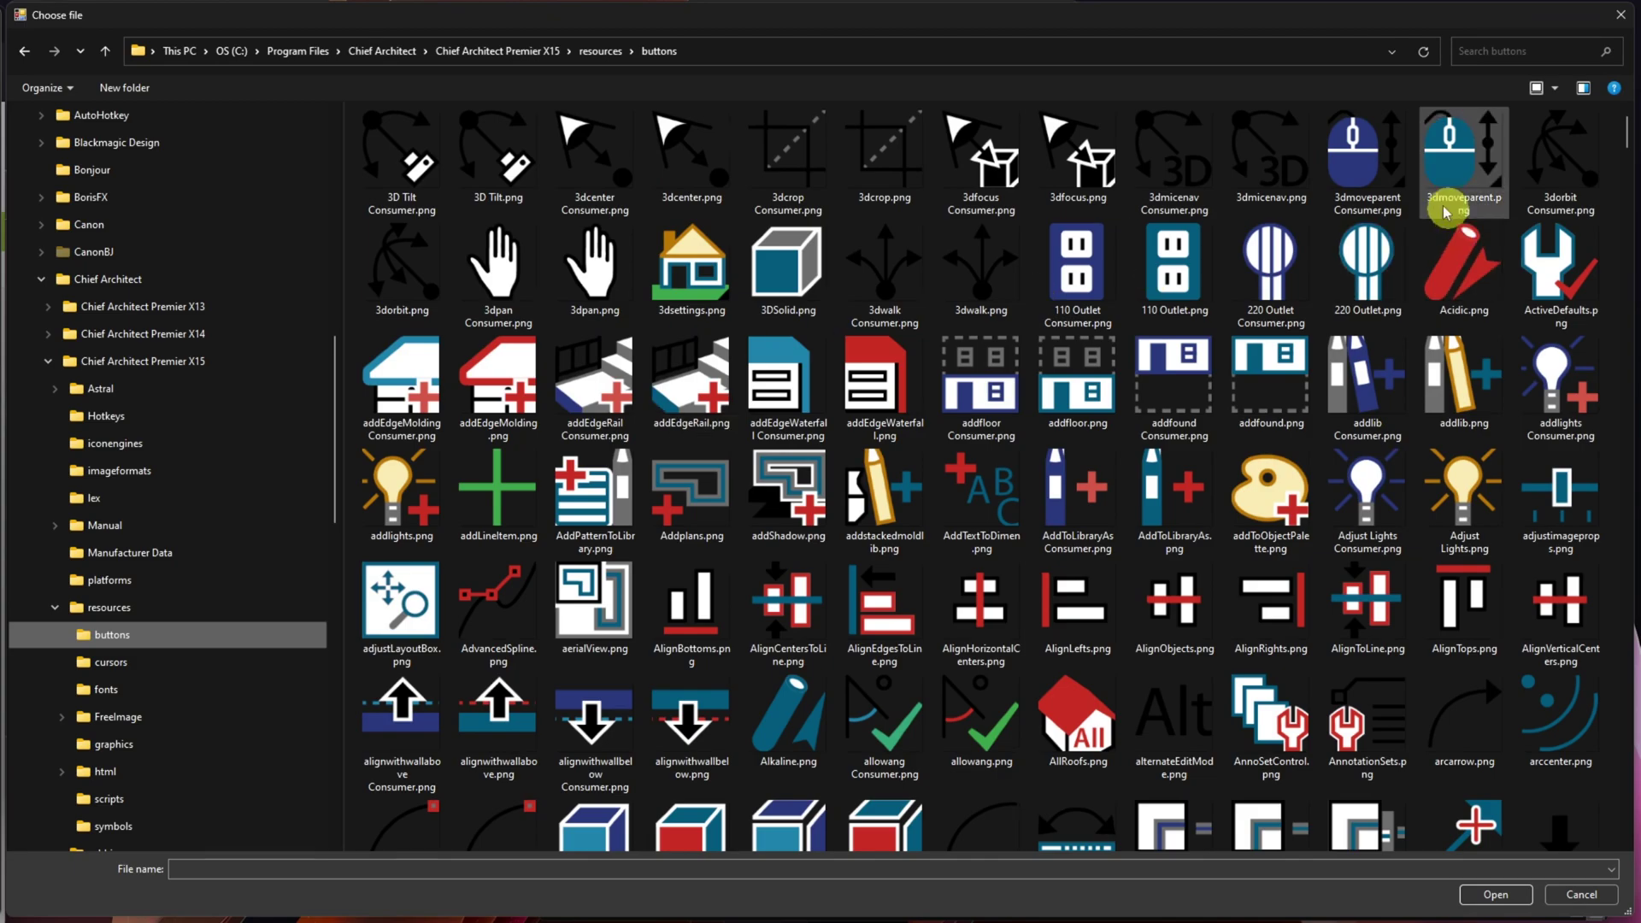
{"action": "left_click", "coordinate": [1498, 49]}
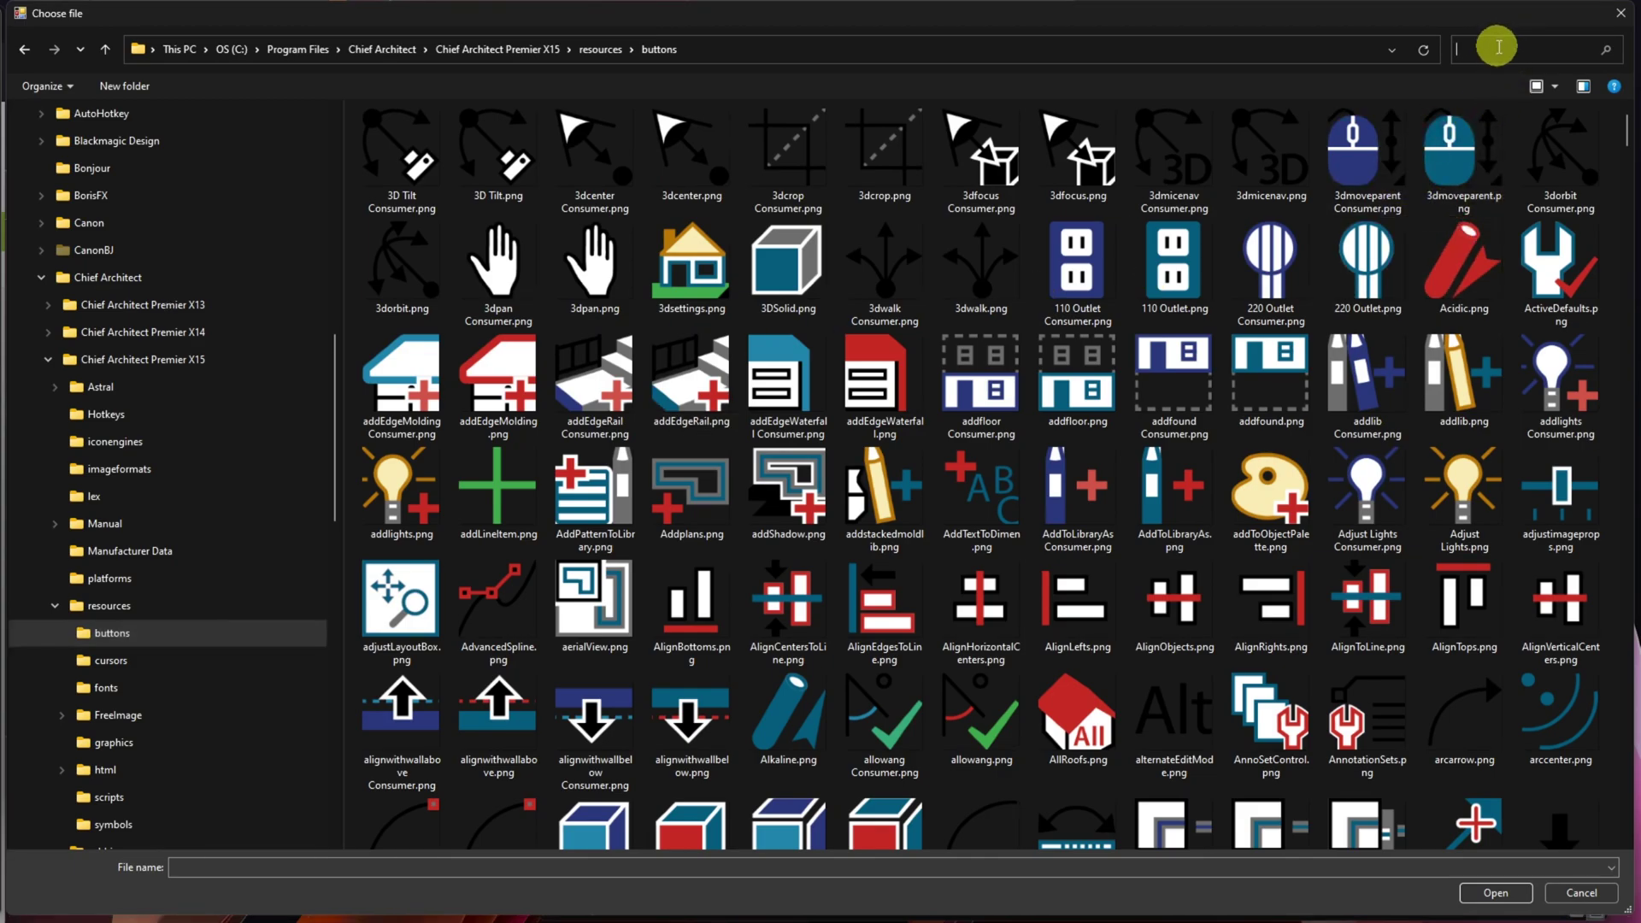
{"action": "type", "text": "camera"}
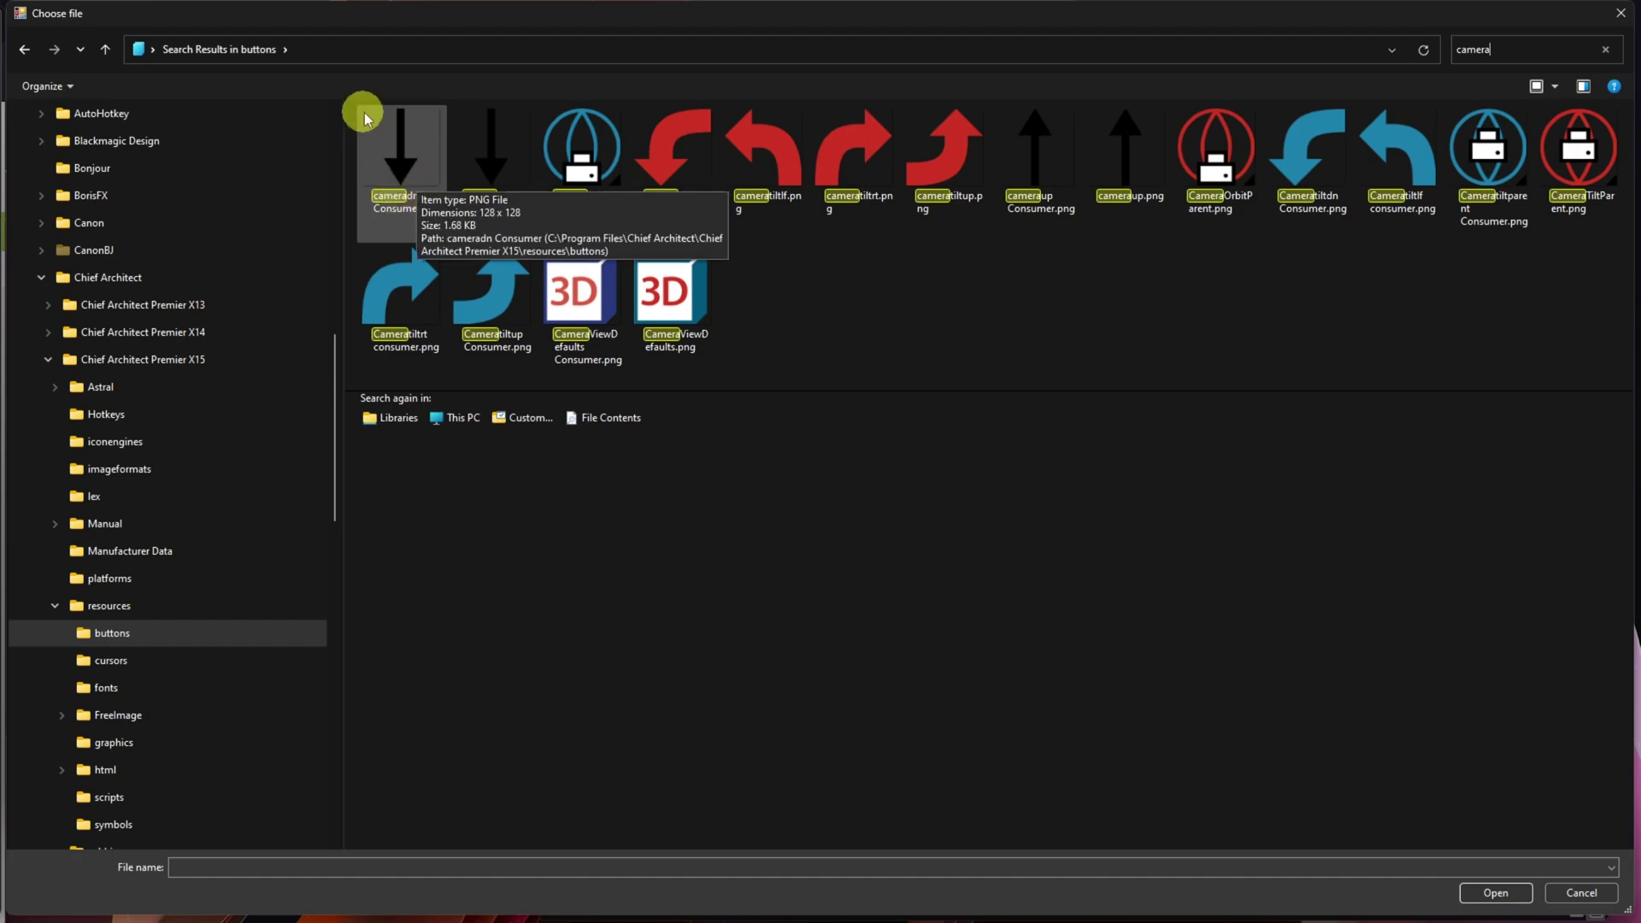
{"action": "double_click", "coordinate": [1459, 49]}
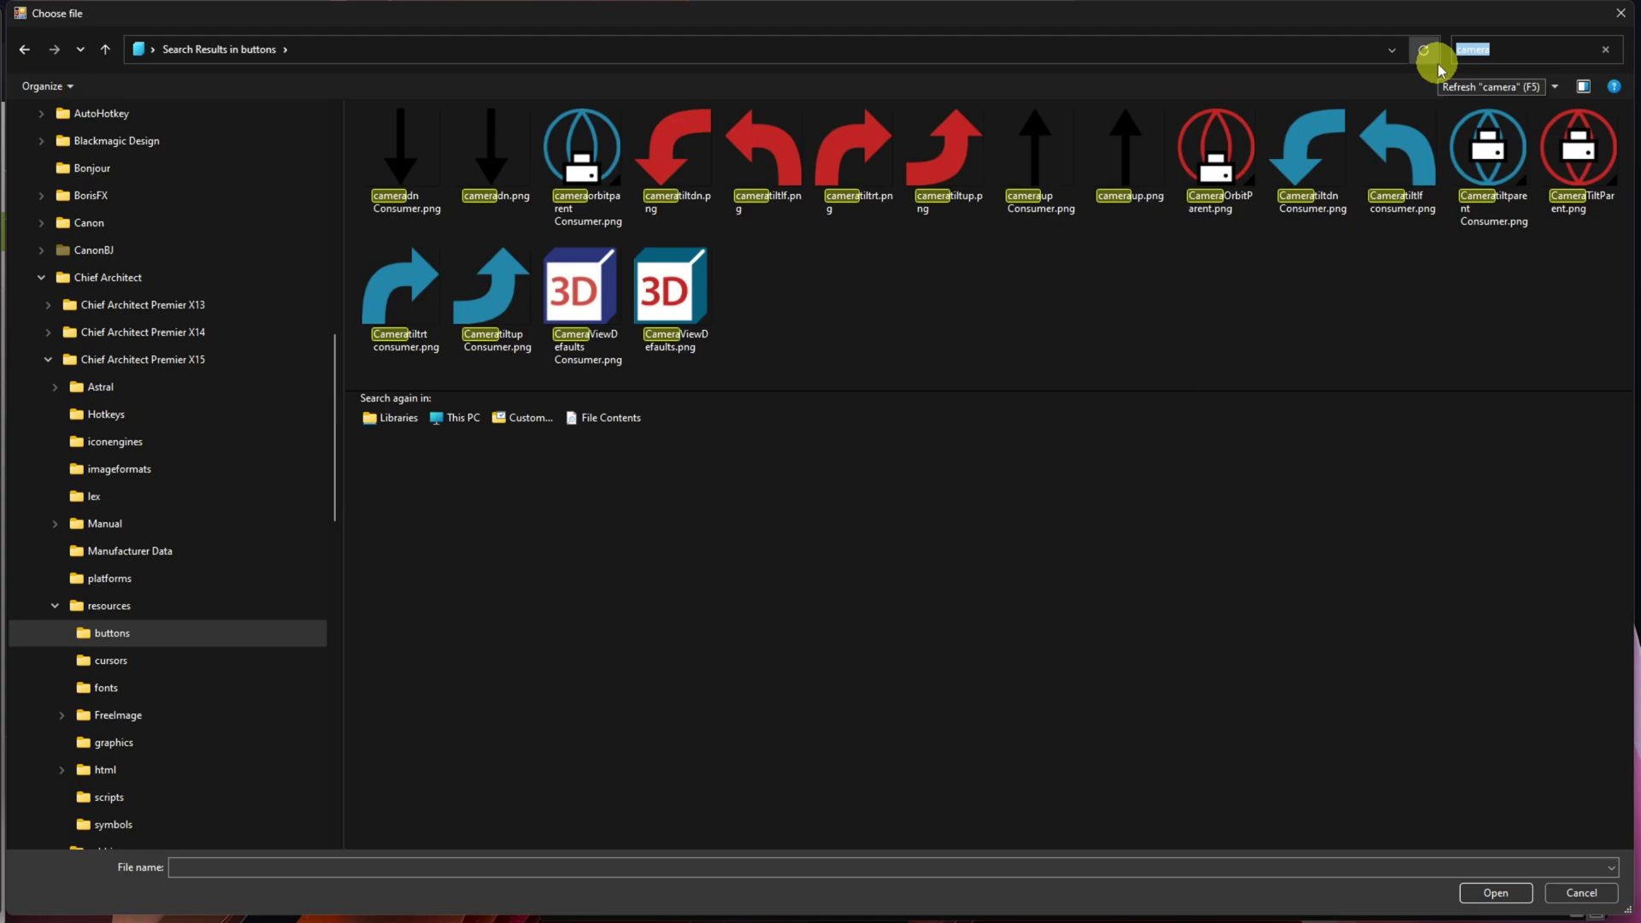
{"action": "type", "text": "per"}
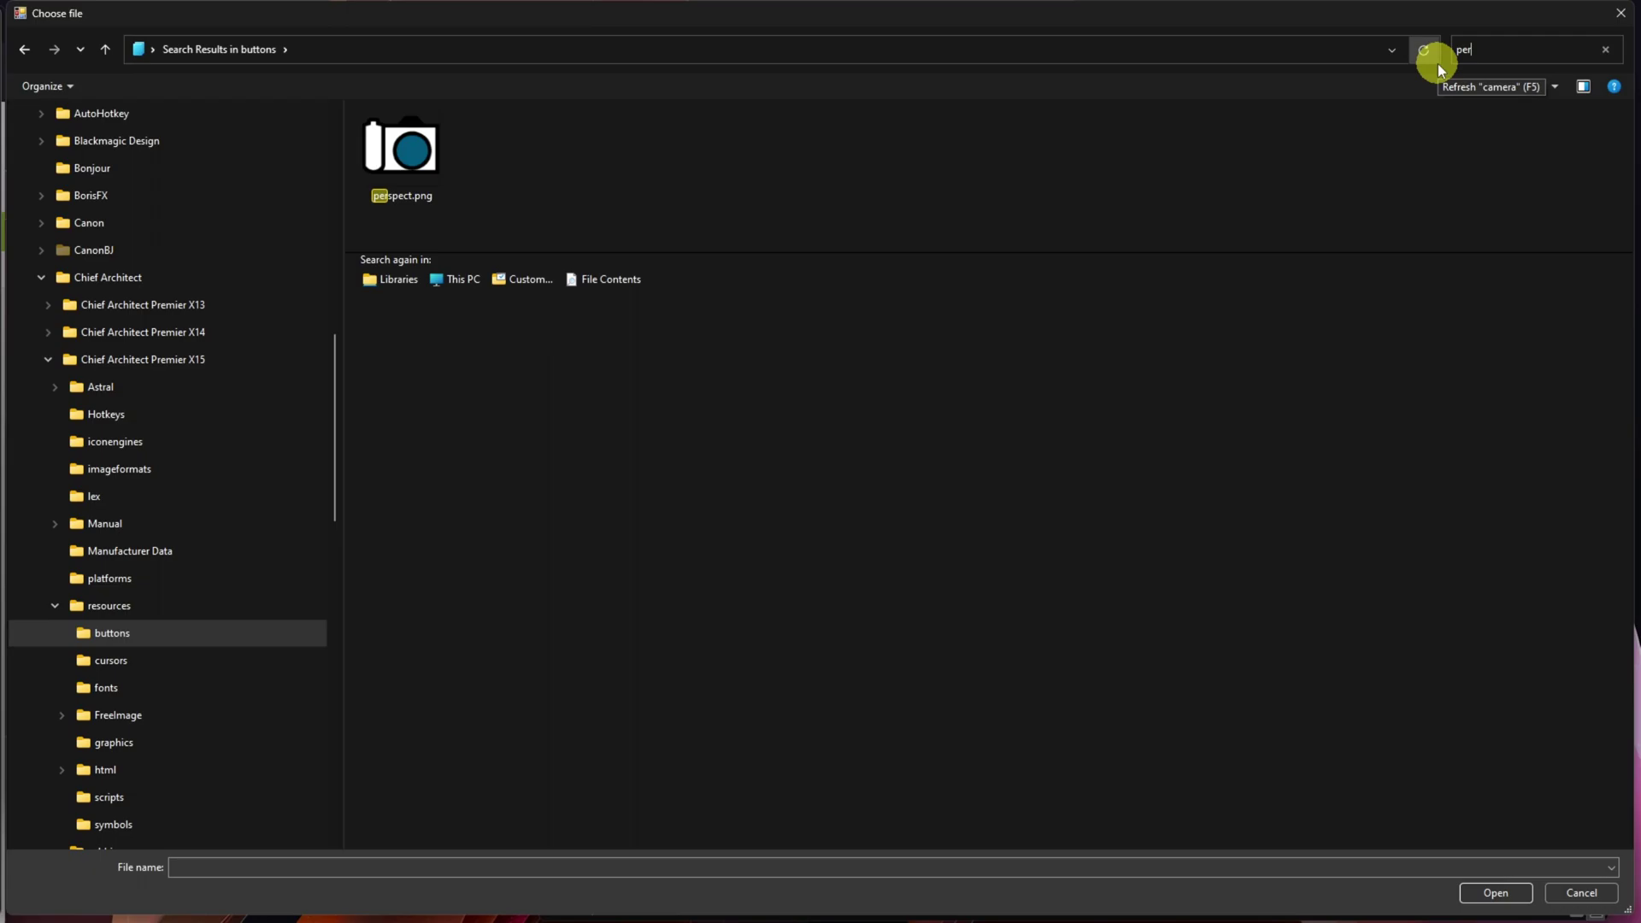
{"action": "left_click", "coordinate": [1444, 49]}
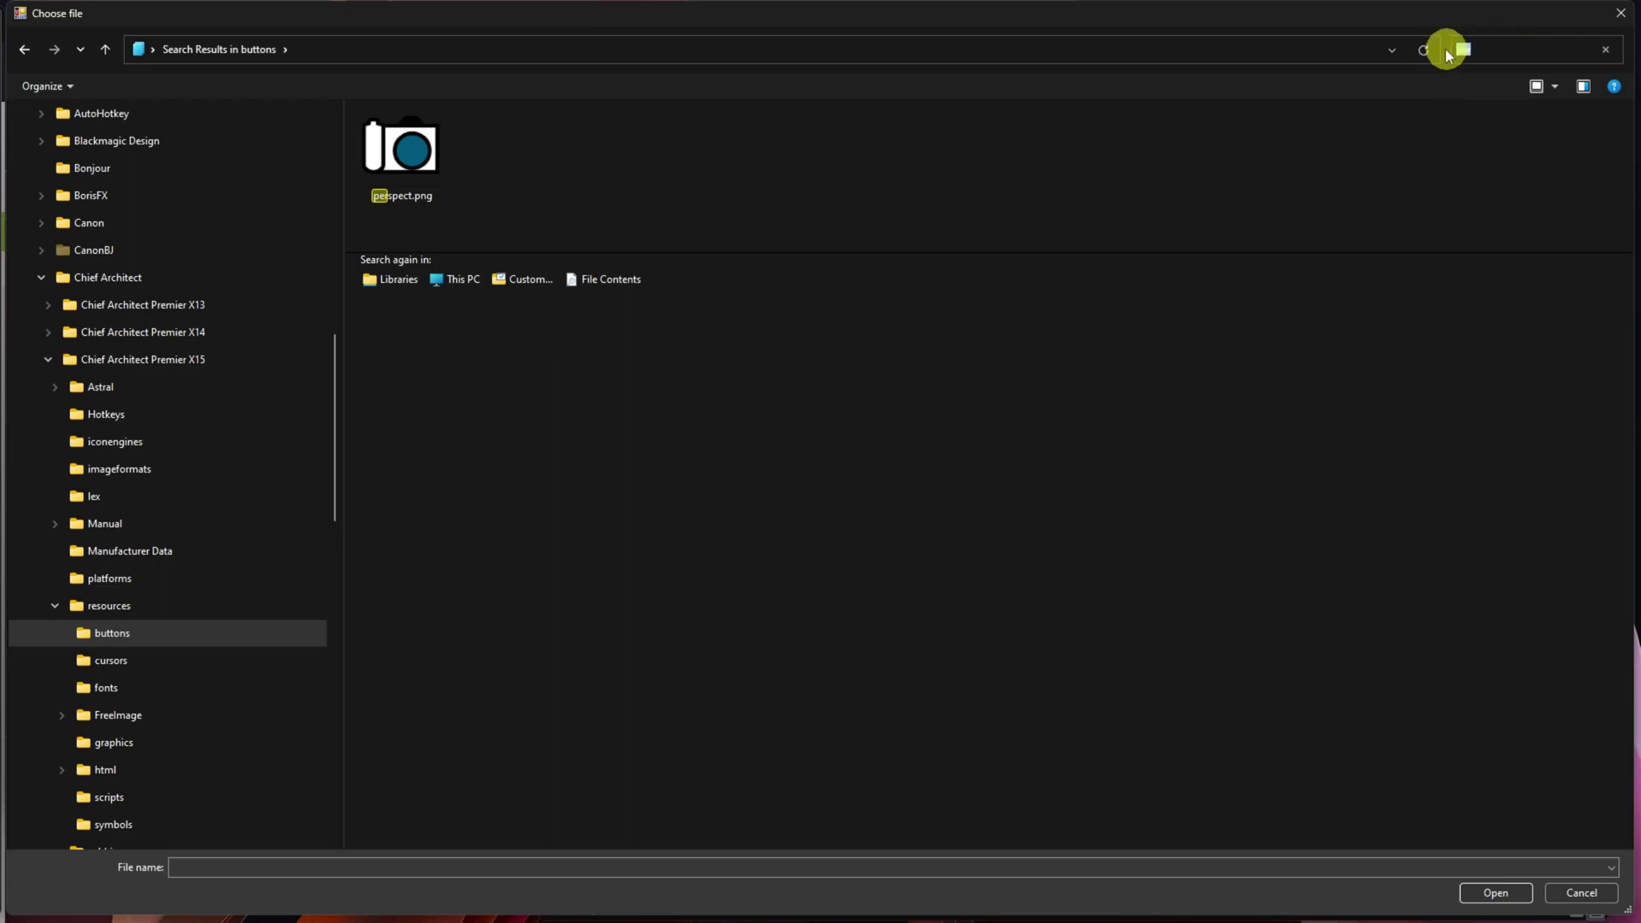
{"action": "key", "text": "BackSpace"}
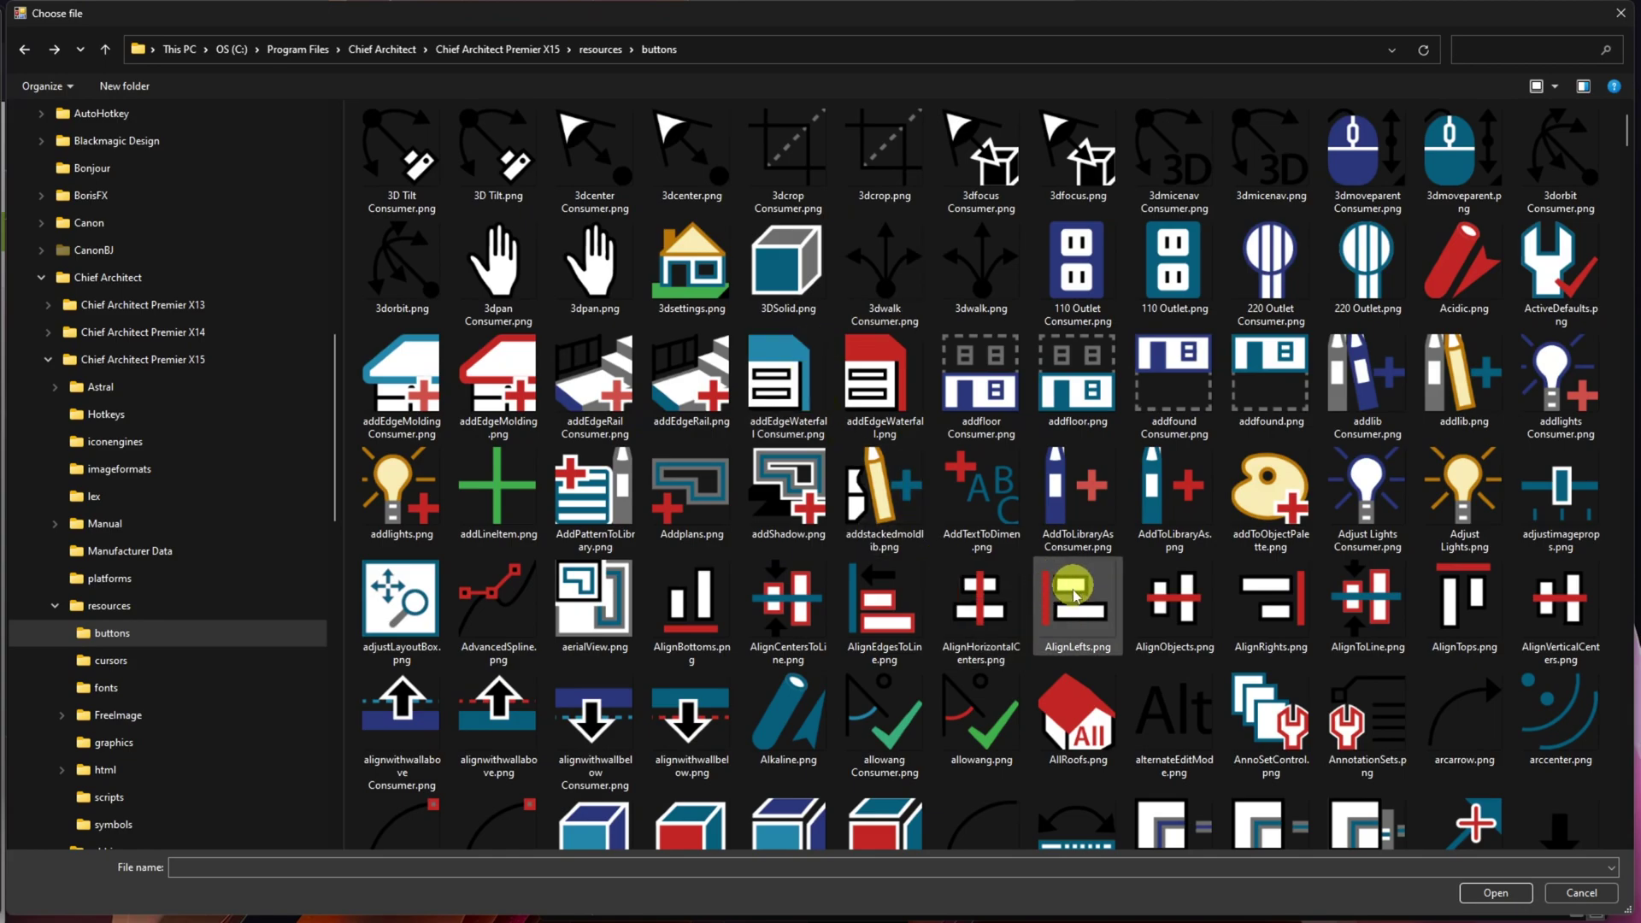
Pick fovervw Consumer.png, the blue house image, as the macro's custom icon.
{"action": "scroll", "coordinate": [1065, 603], "scroll_direction": "down", "scroll_amount": 15}
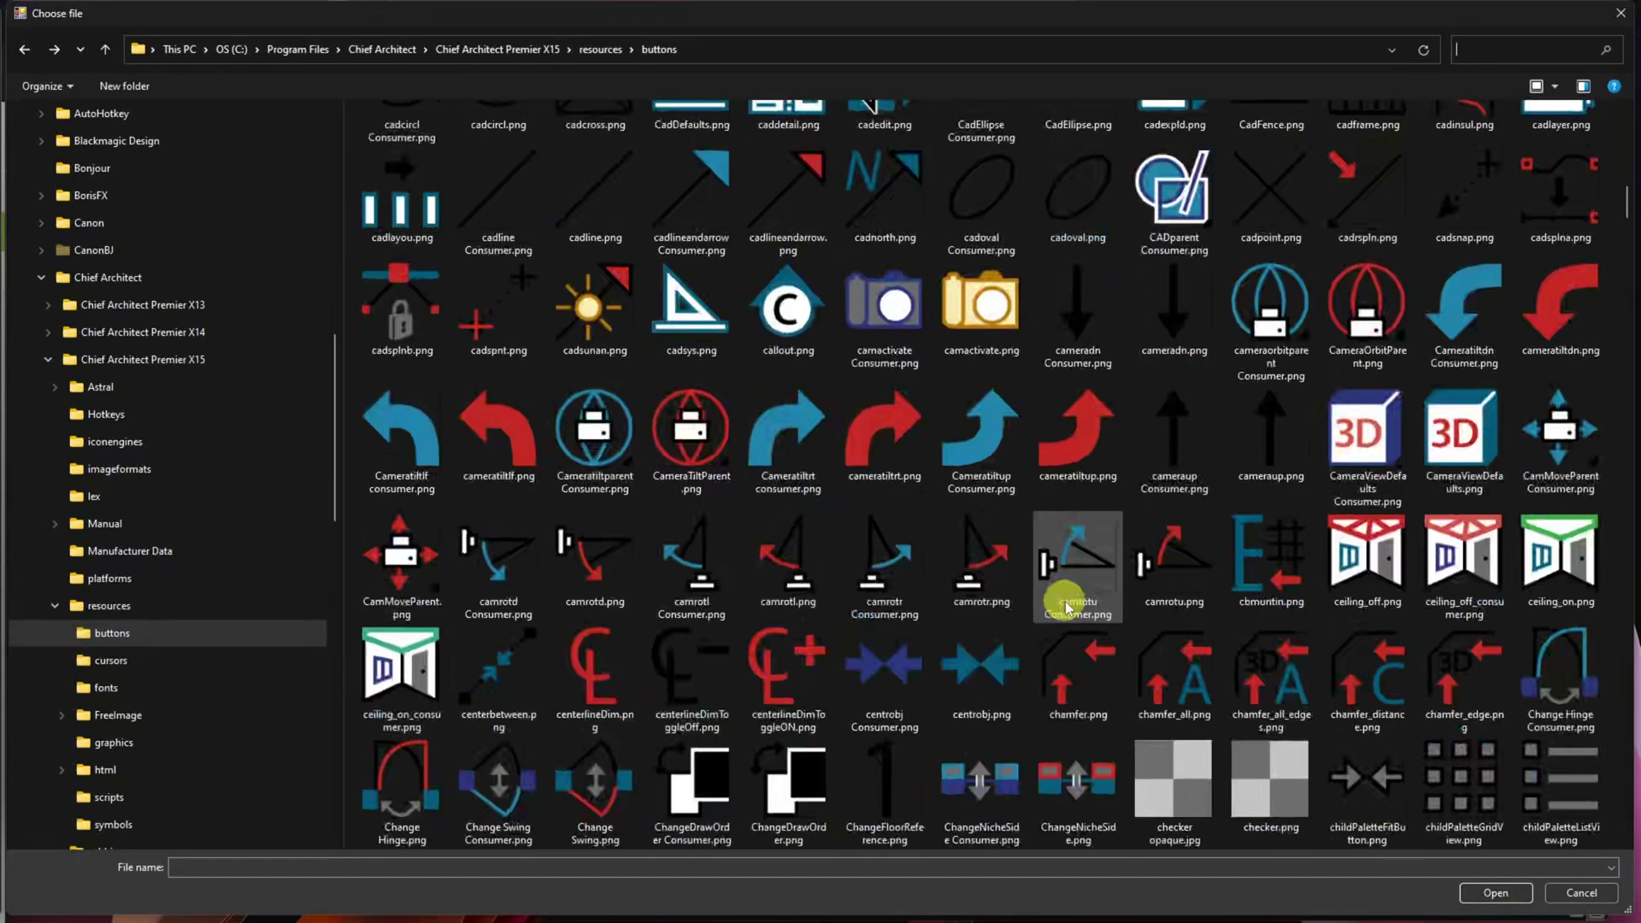
{"action": "scroll", "coordinate": [1066, 602], "scroll_direction": "down", "scroll_amount": 5}
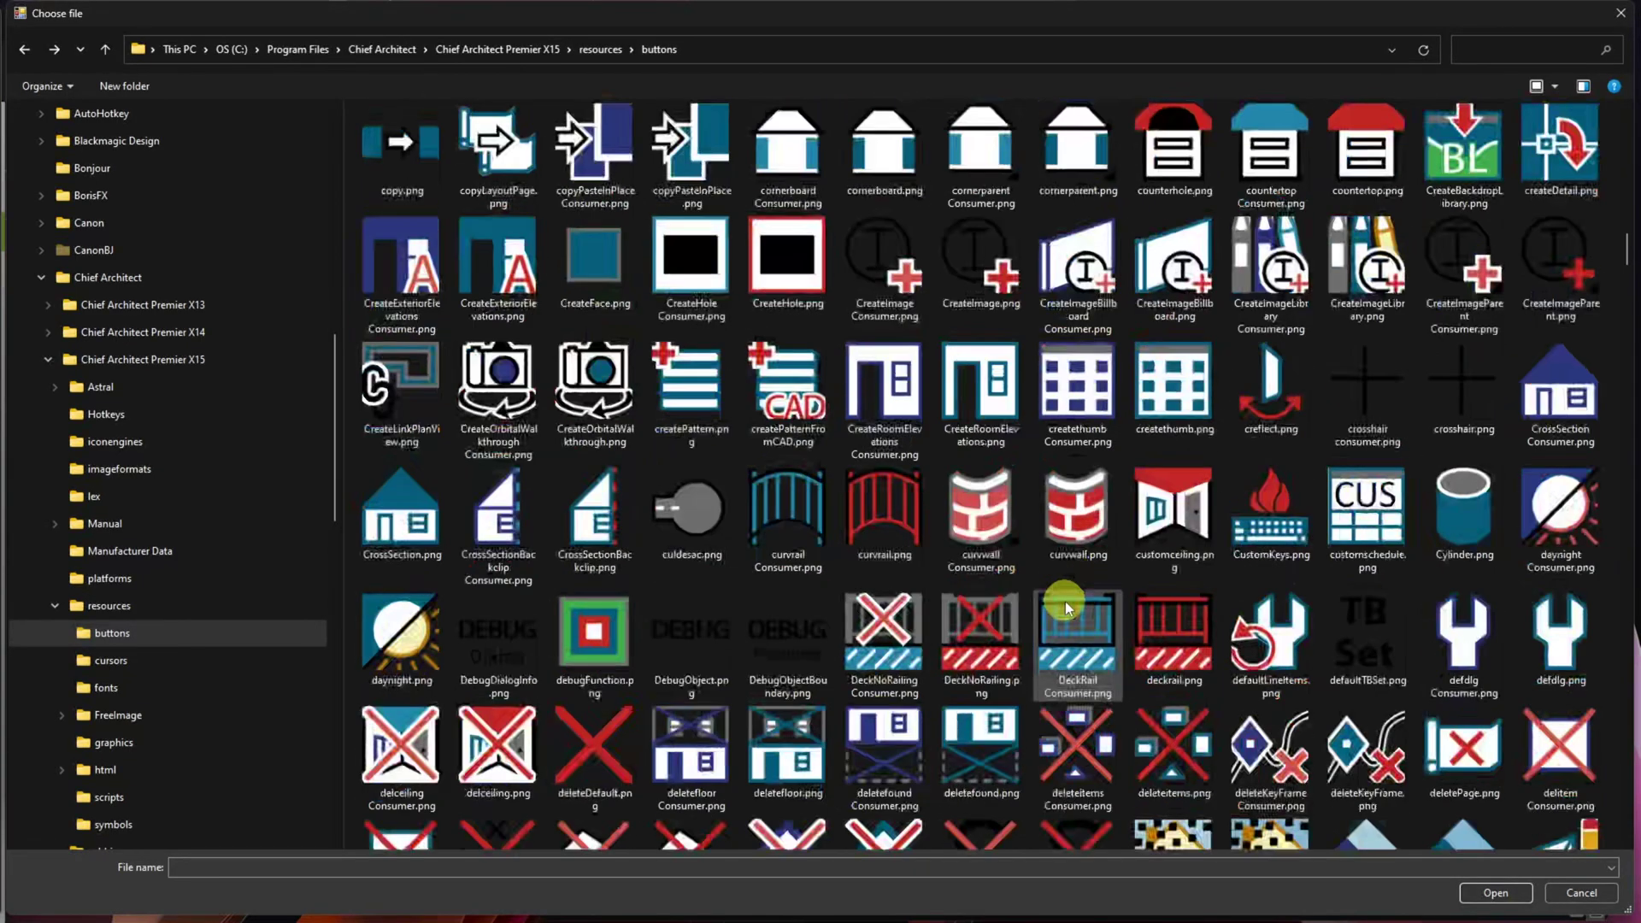
{"action": "scroll", "coordinate": [1065, 601], "scroll_direction": "down", "scroll_amount": 20}
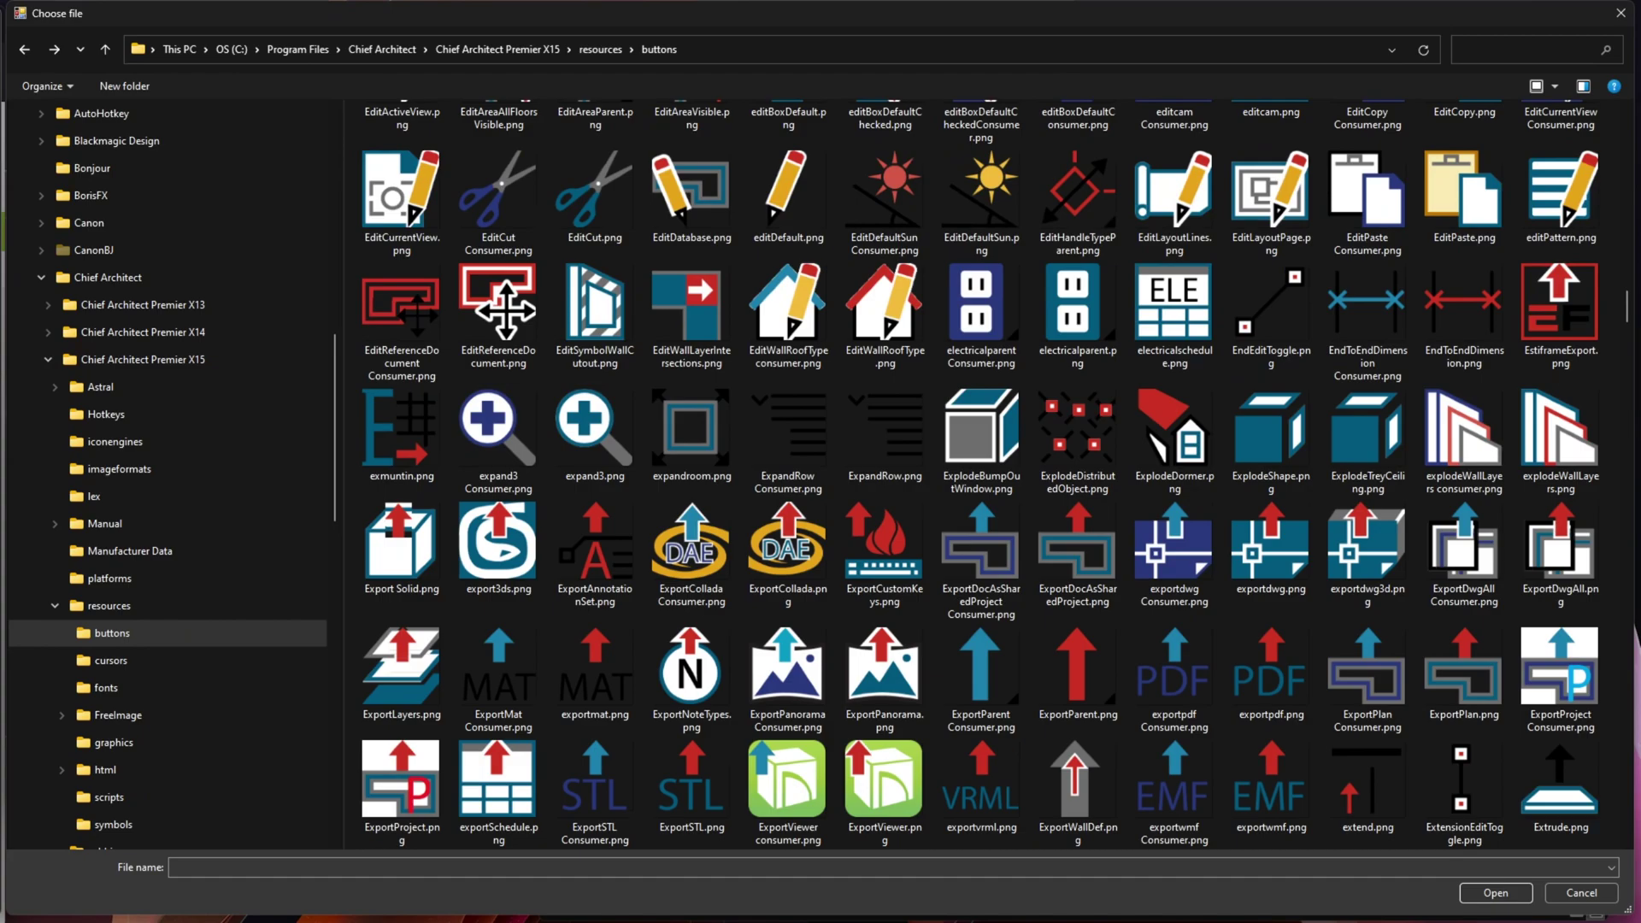
{"action": "scroll", "coordinate": [983, 475], "scroll_direction": "down", "scroll_amount": 10}
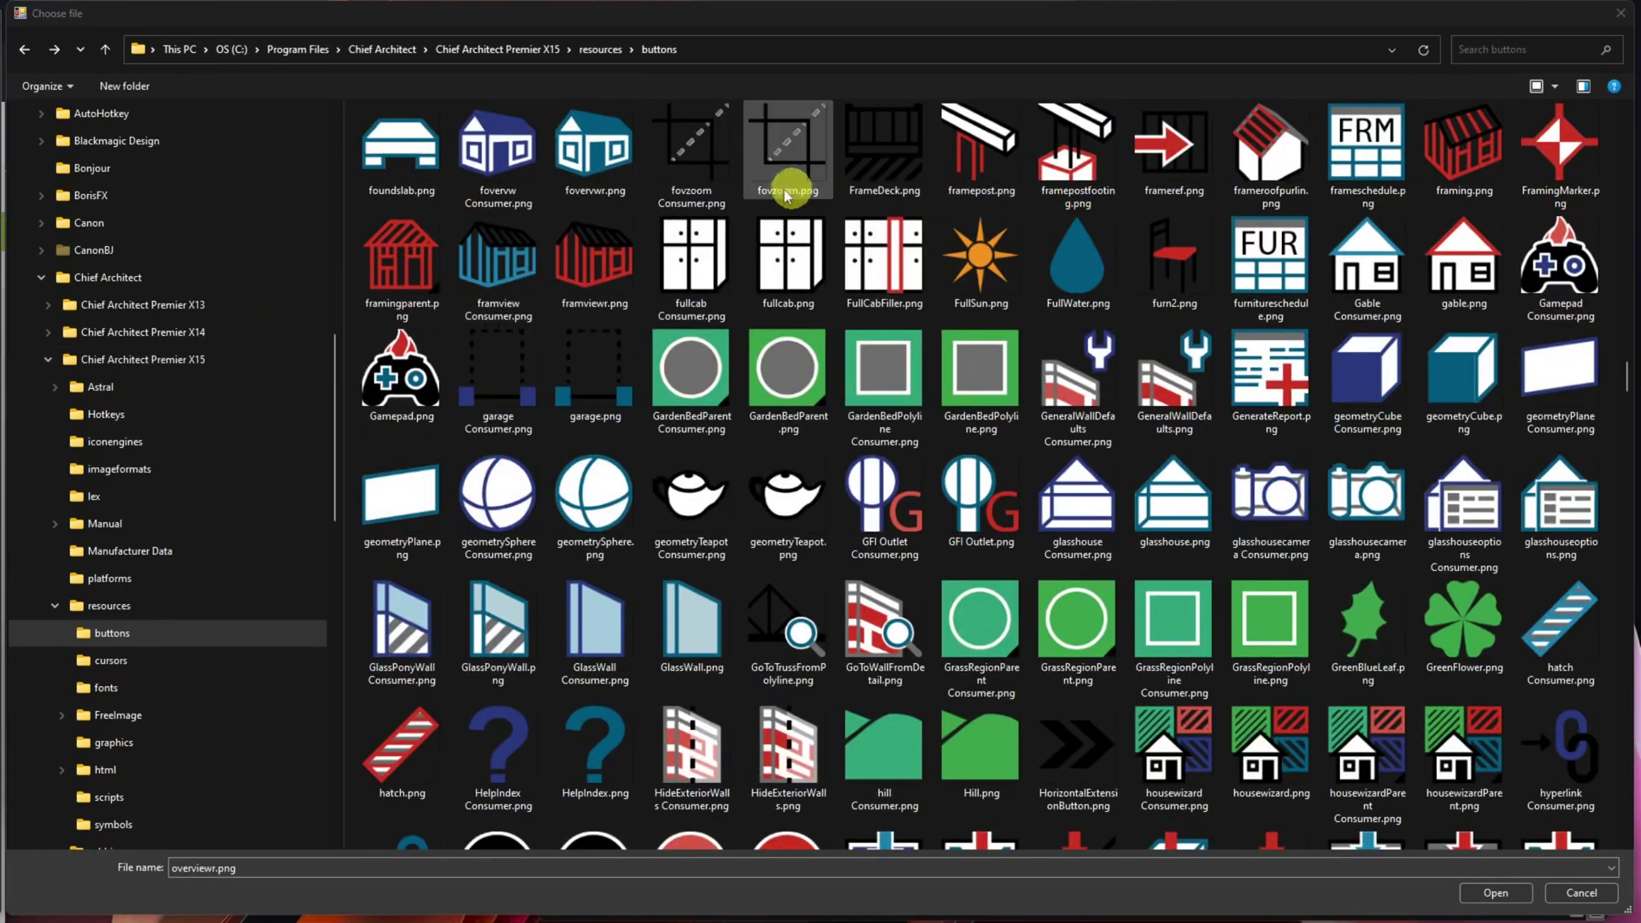
{"action": "left_click", "coordinate": [493, 157]}
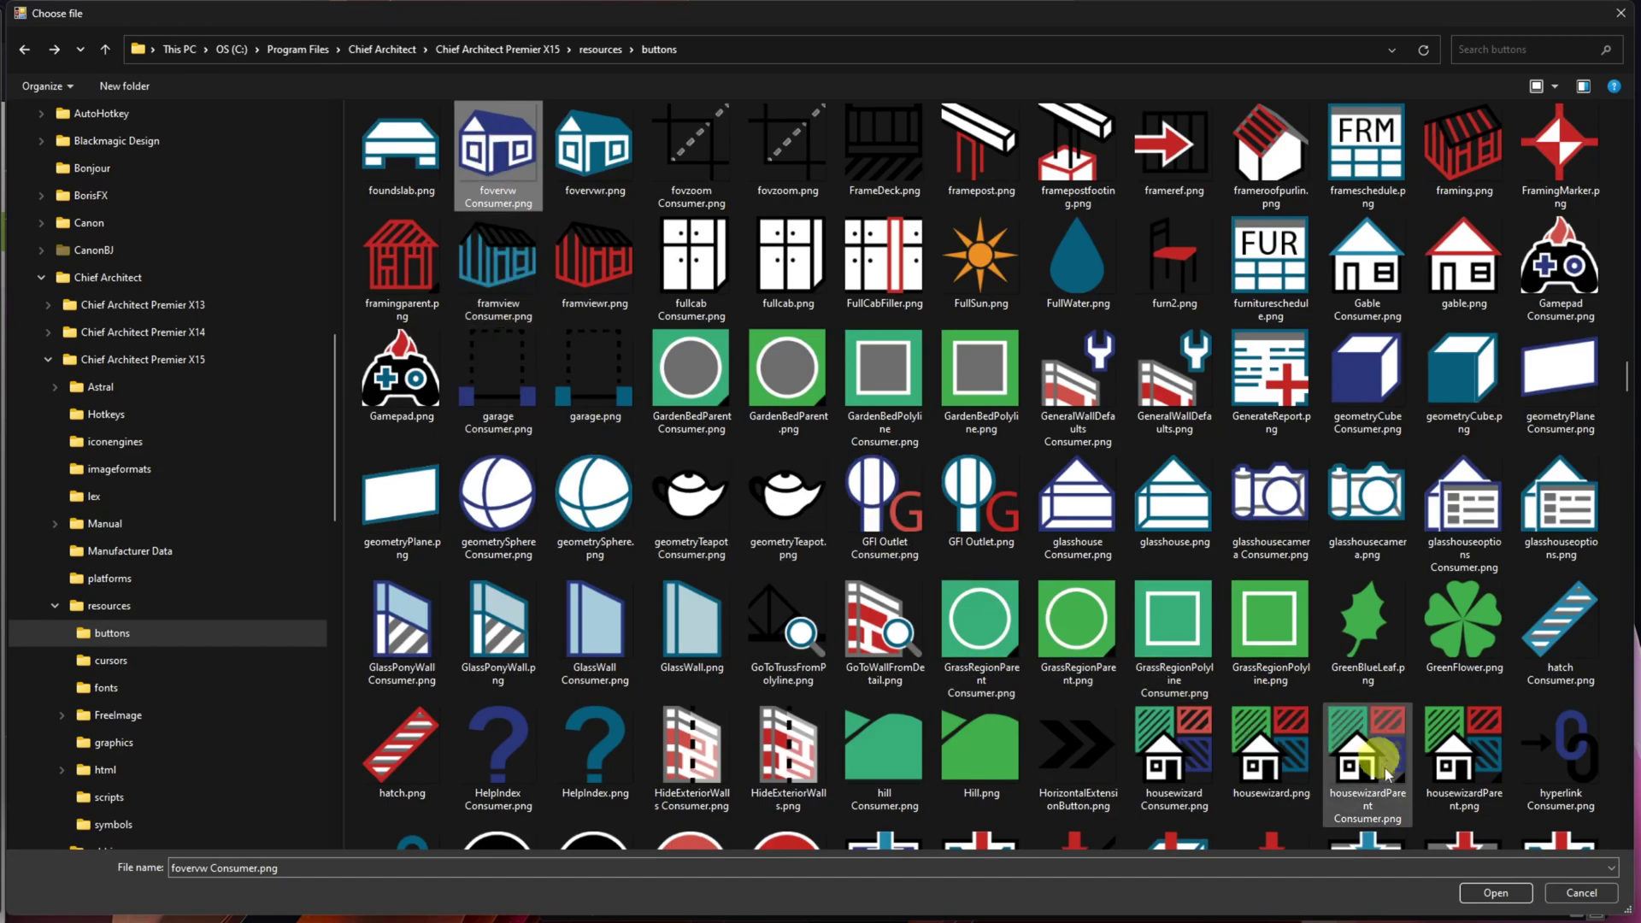
{"action": "left_click", "coordinate": [1482, 894]}
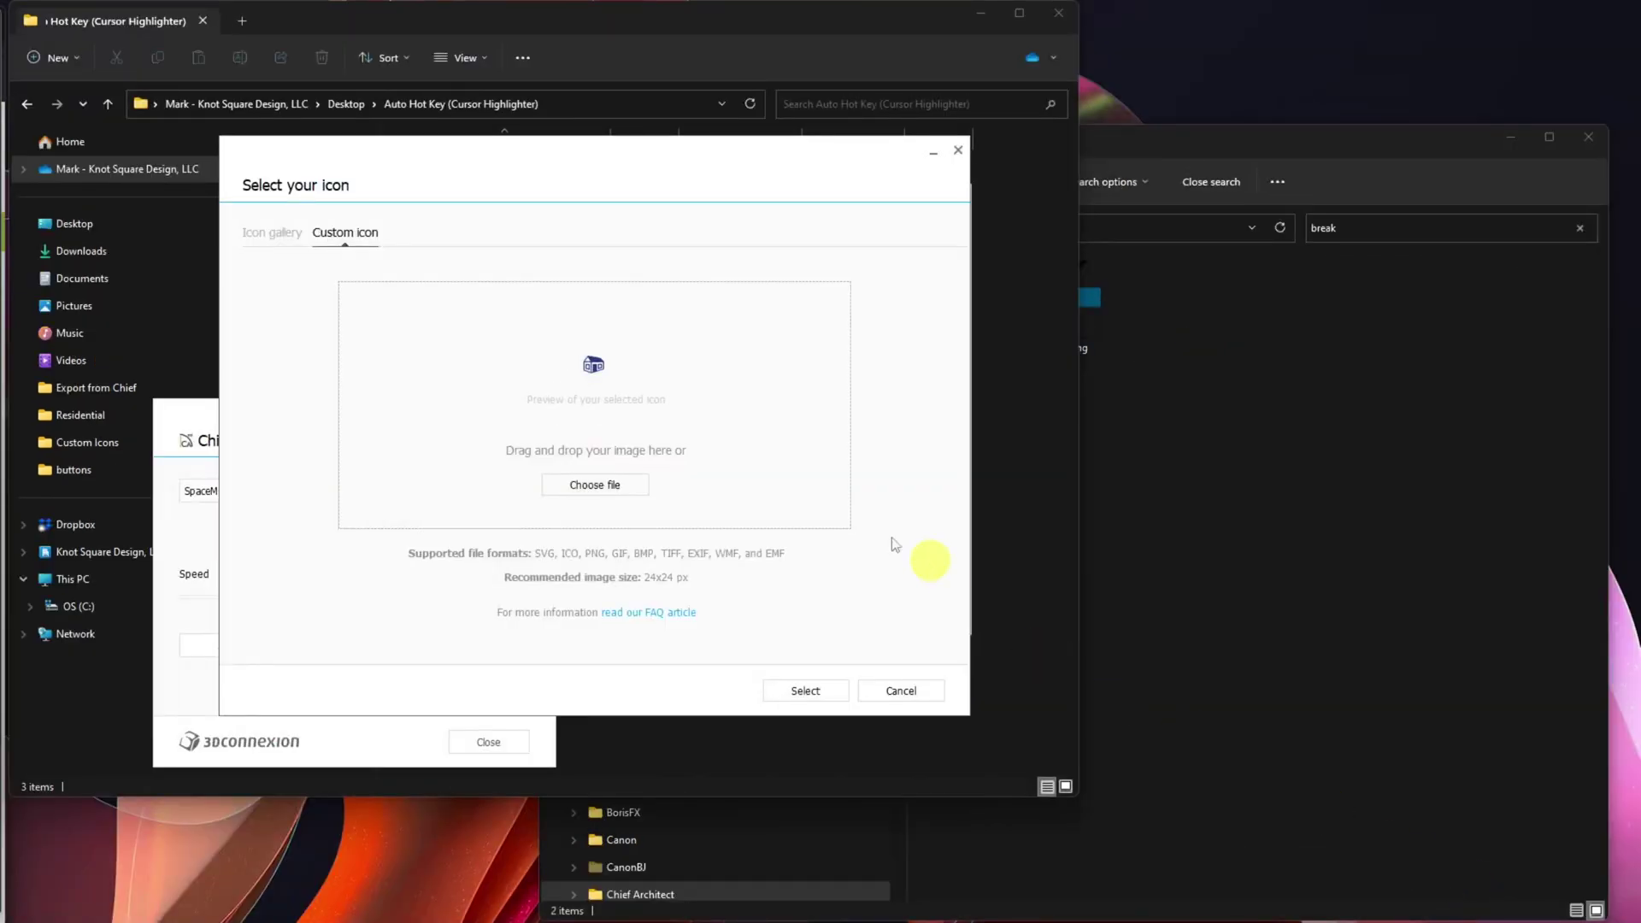
Give the house-icon macro the name 'Perspective Full Overview' and step Shift+K, then save it to slot 5.
{"action": "left_click", "coordinate": [808, 689]}
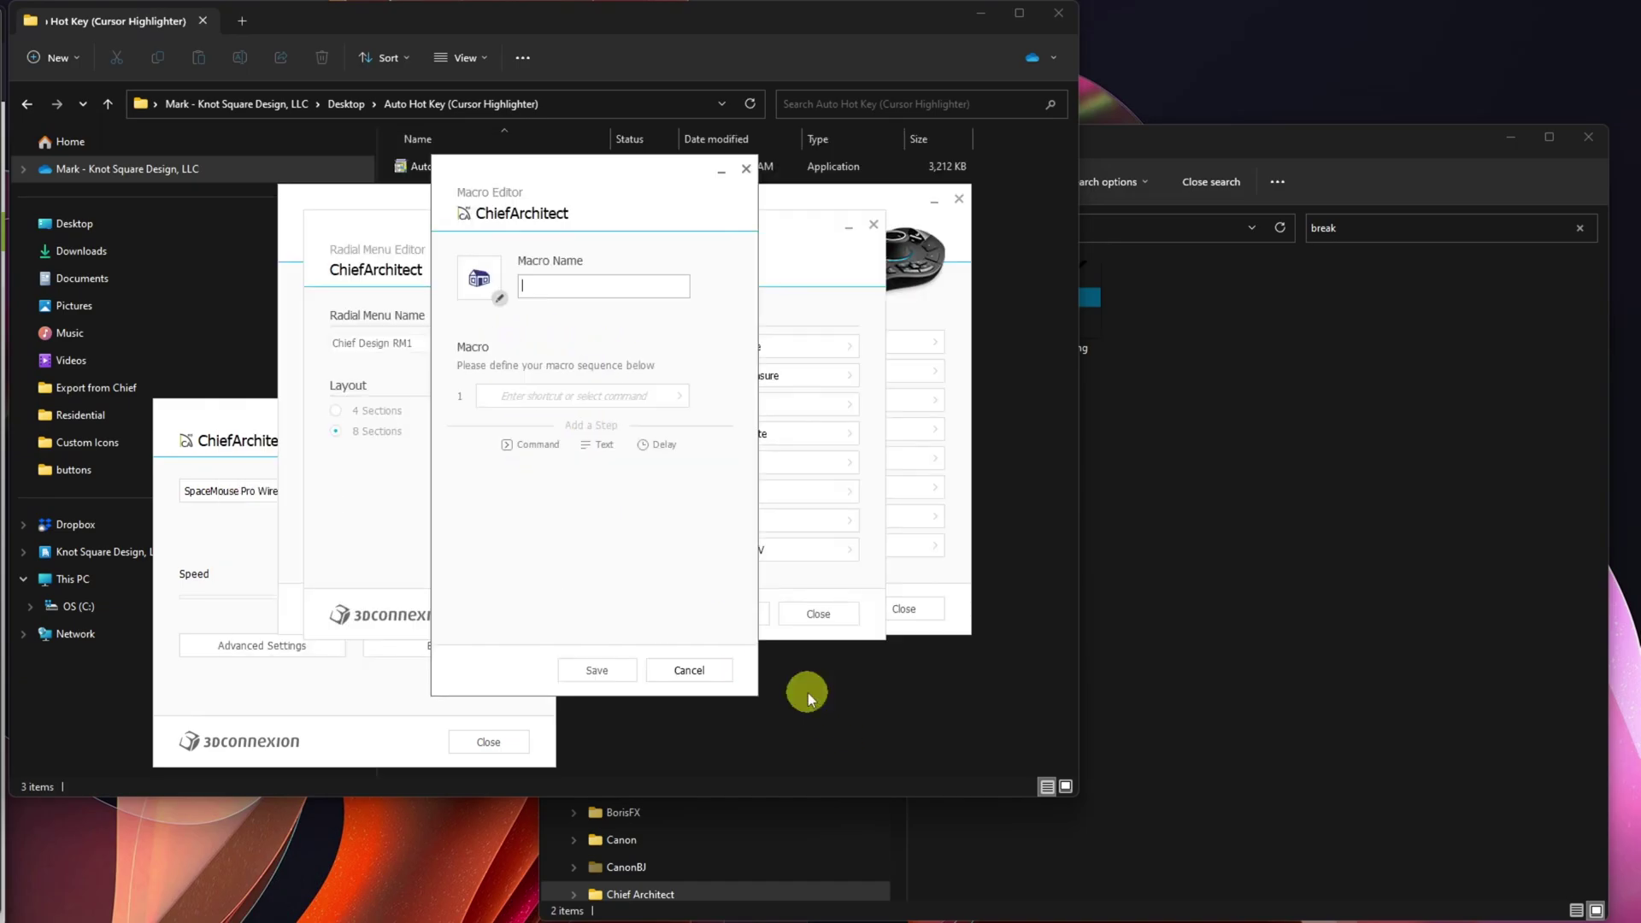
{"action": "left_click", "coordinate": [539, 286]}
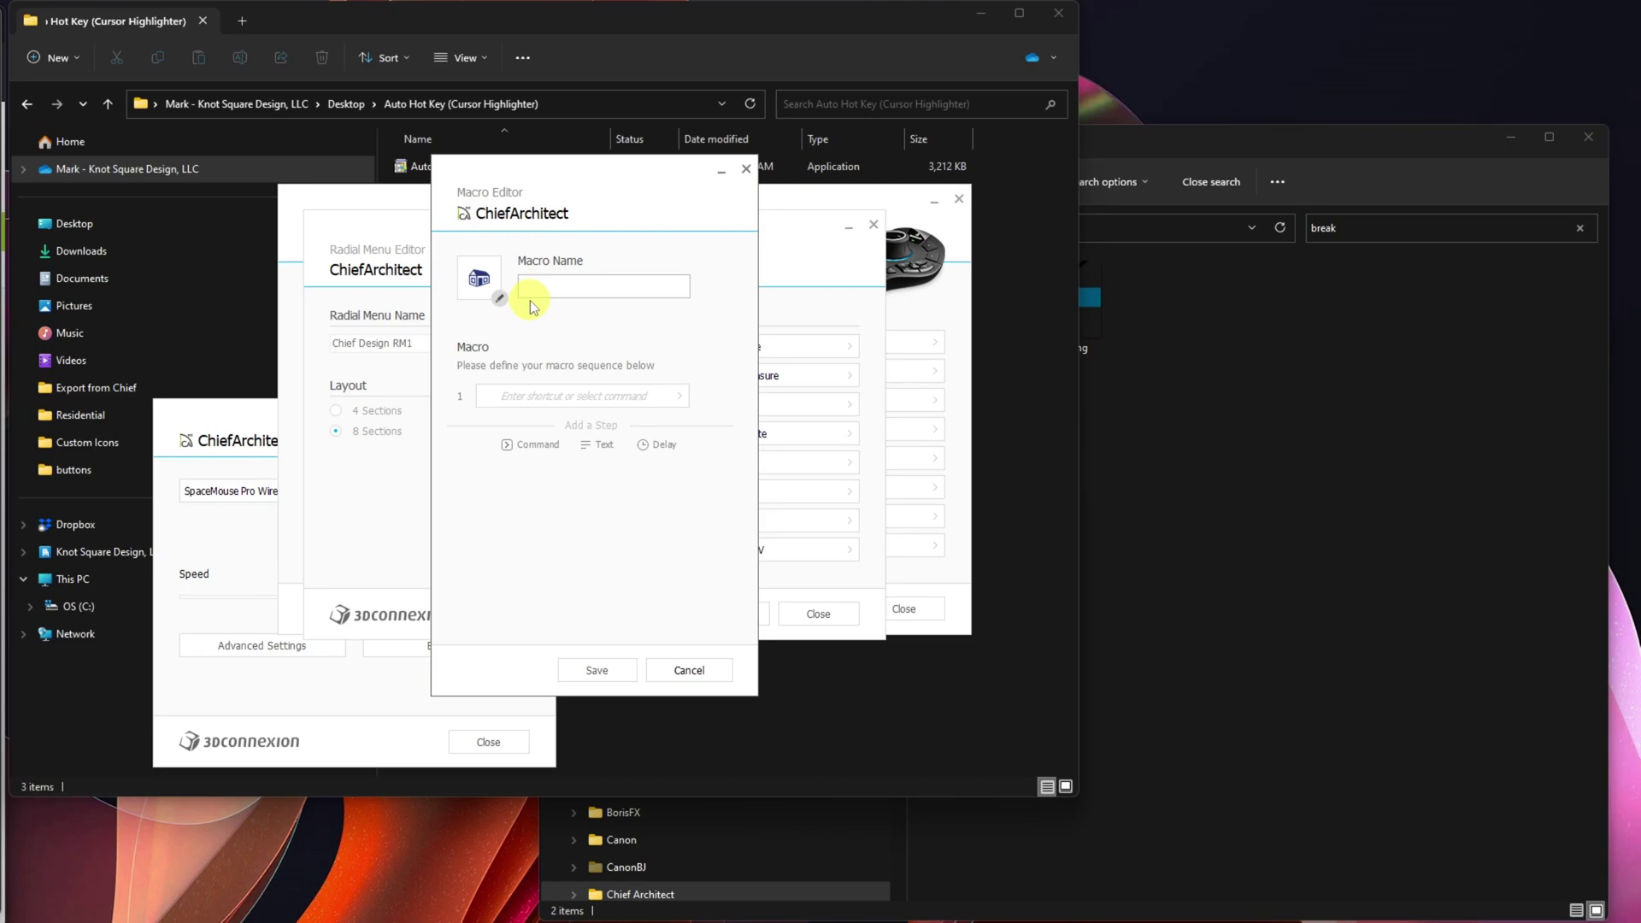
{"action": "type", "text": "Perspective Full Overview"}
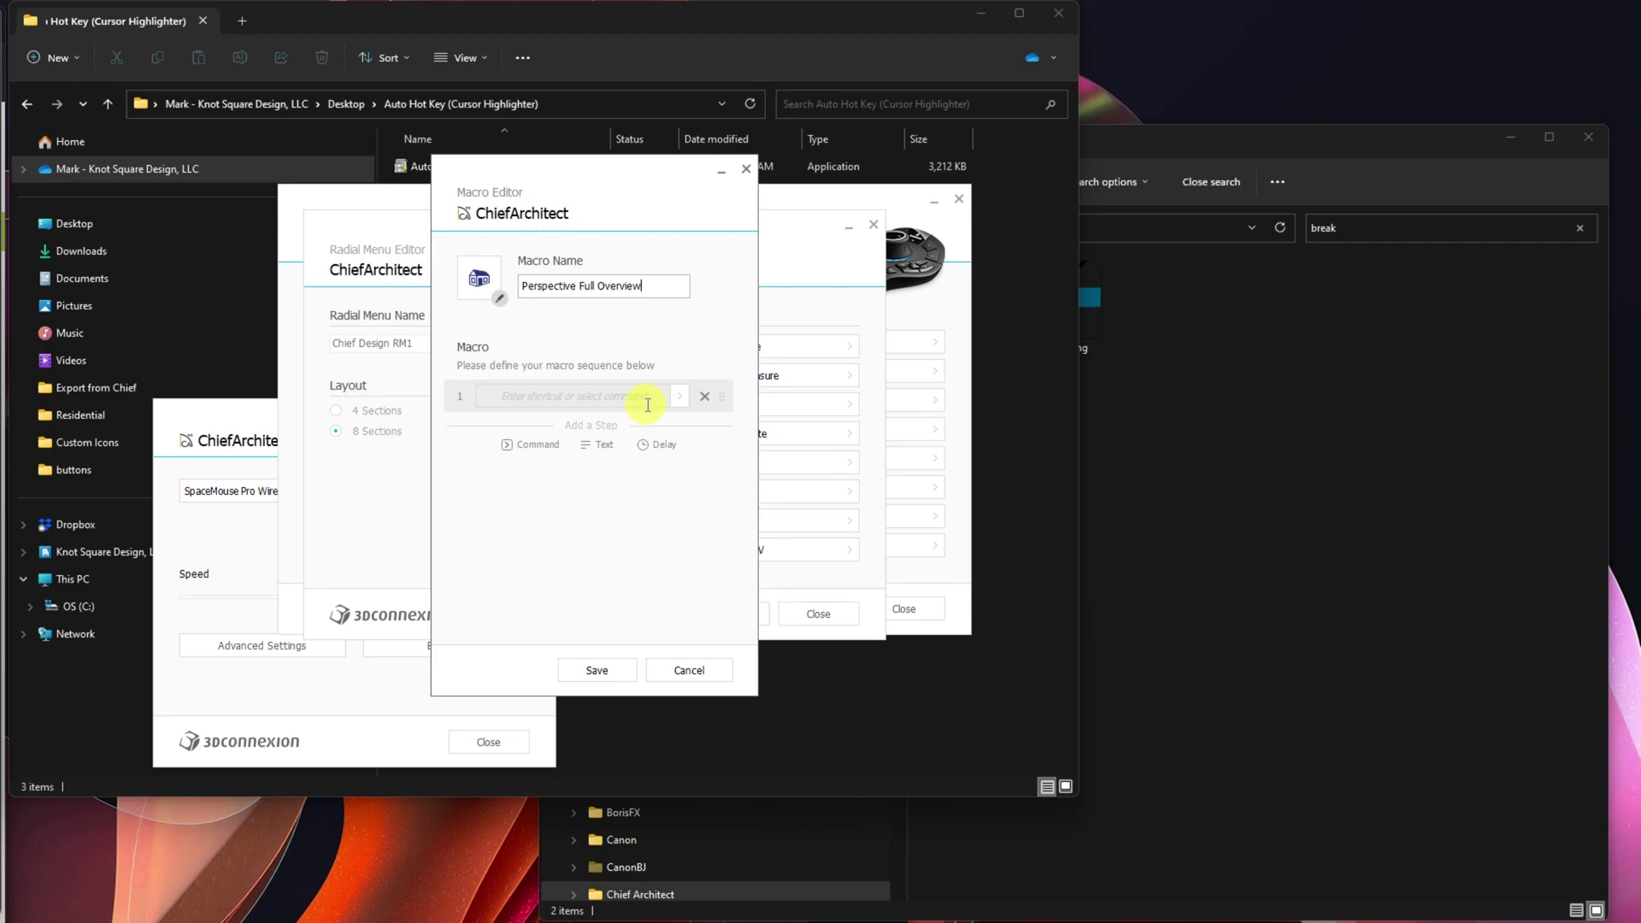
{"action": "left_click", "coordinate": [648, 405]}
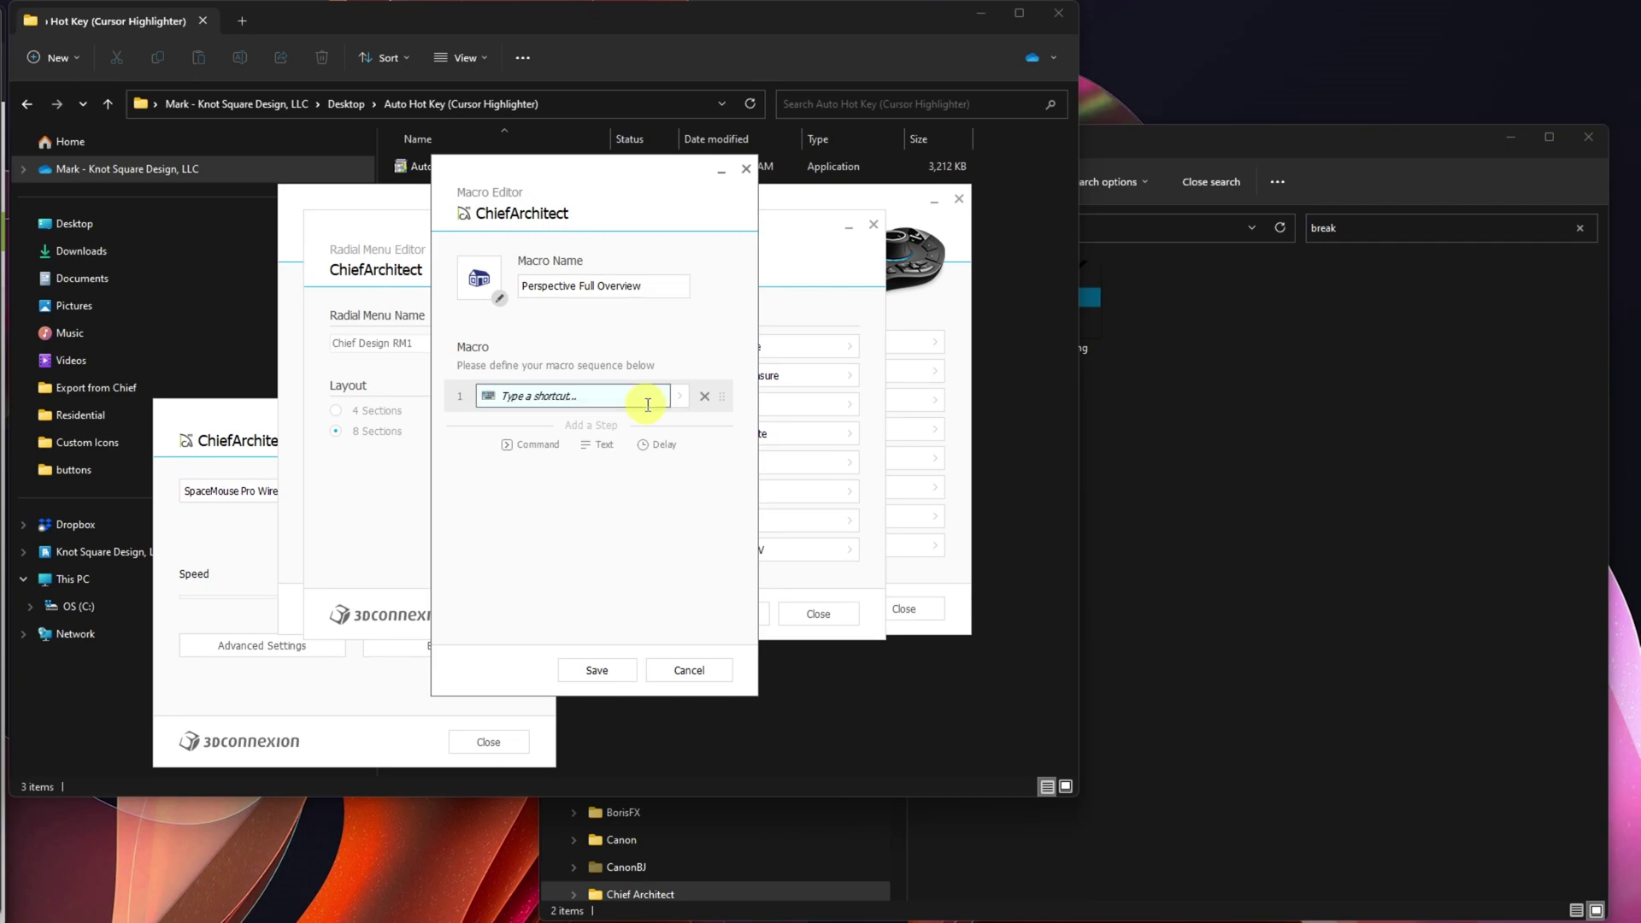
{"action": "key", "text": "shift+k"}
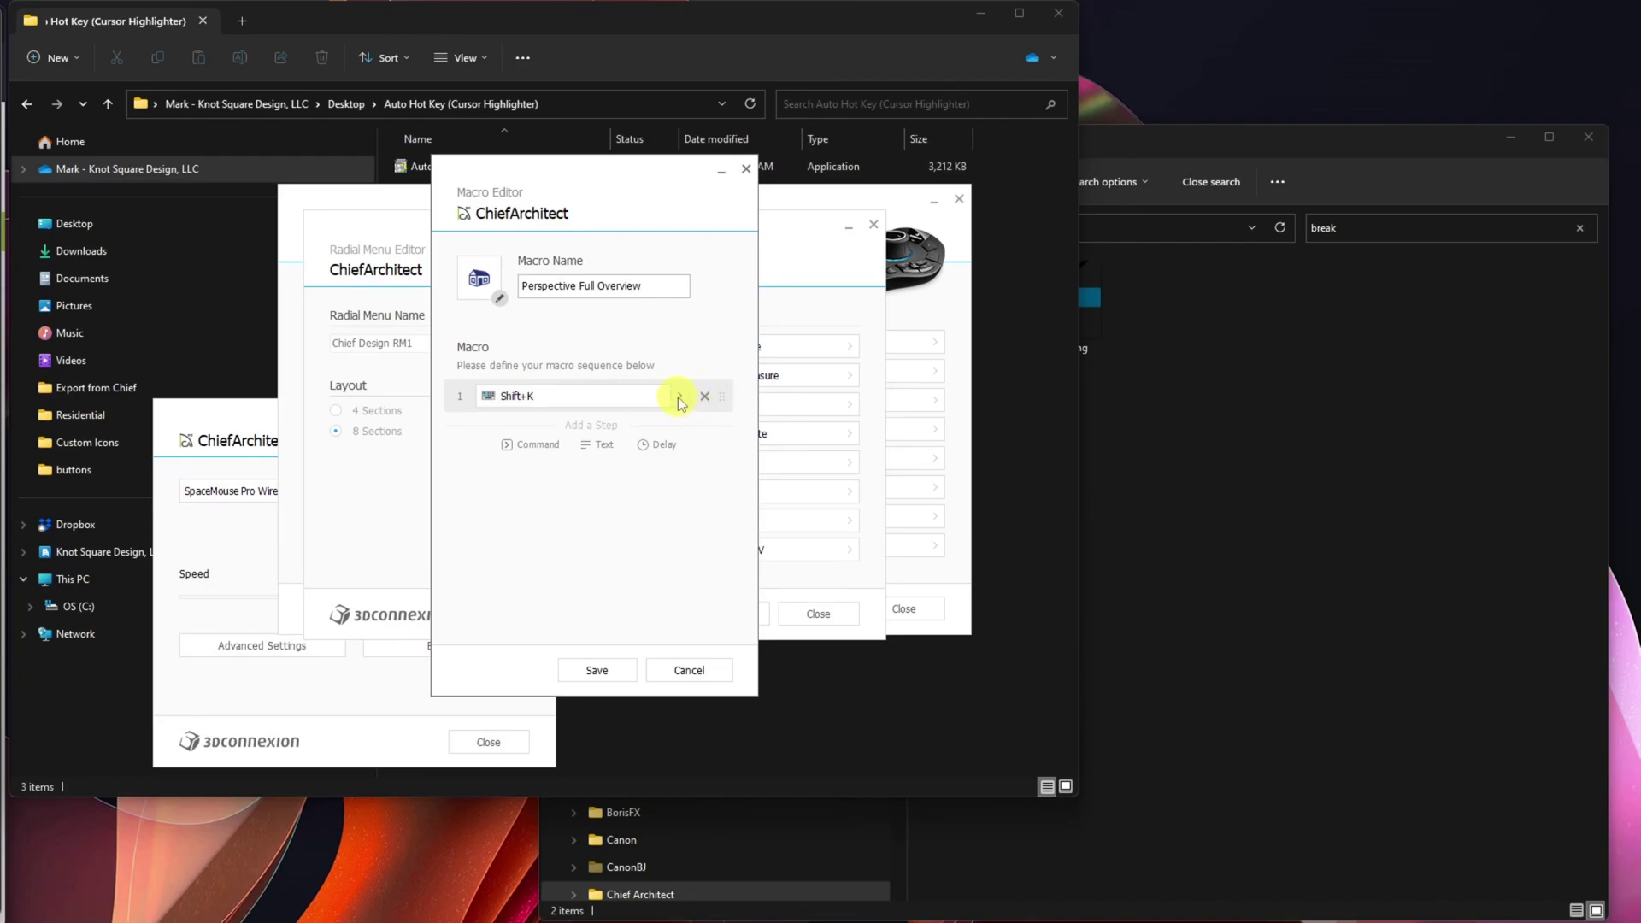
{"action": "left_click", "coordinate": [679, 398]}
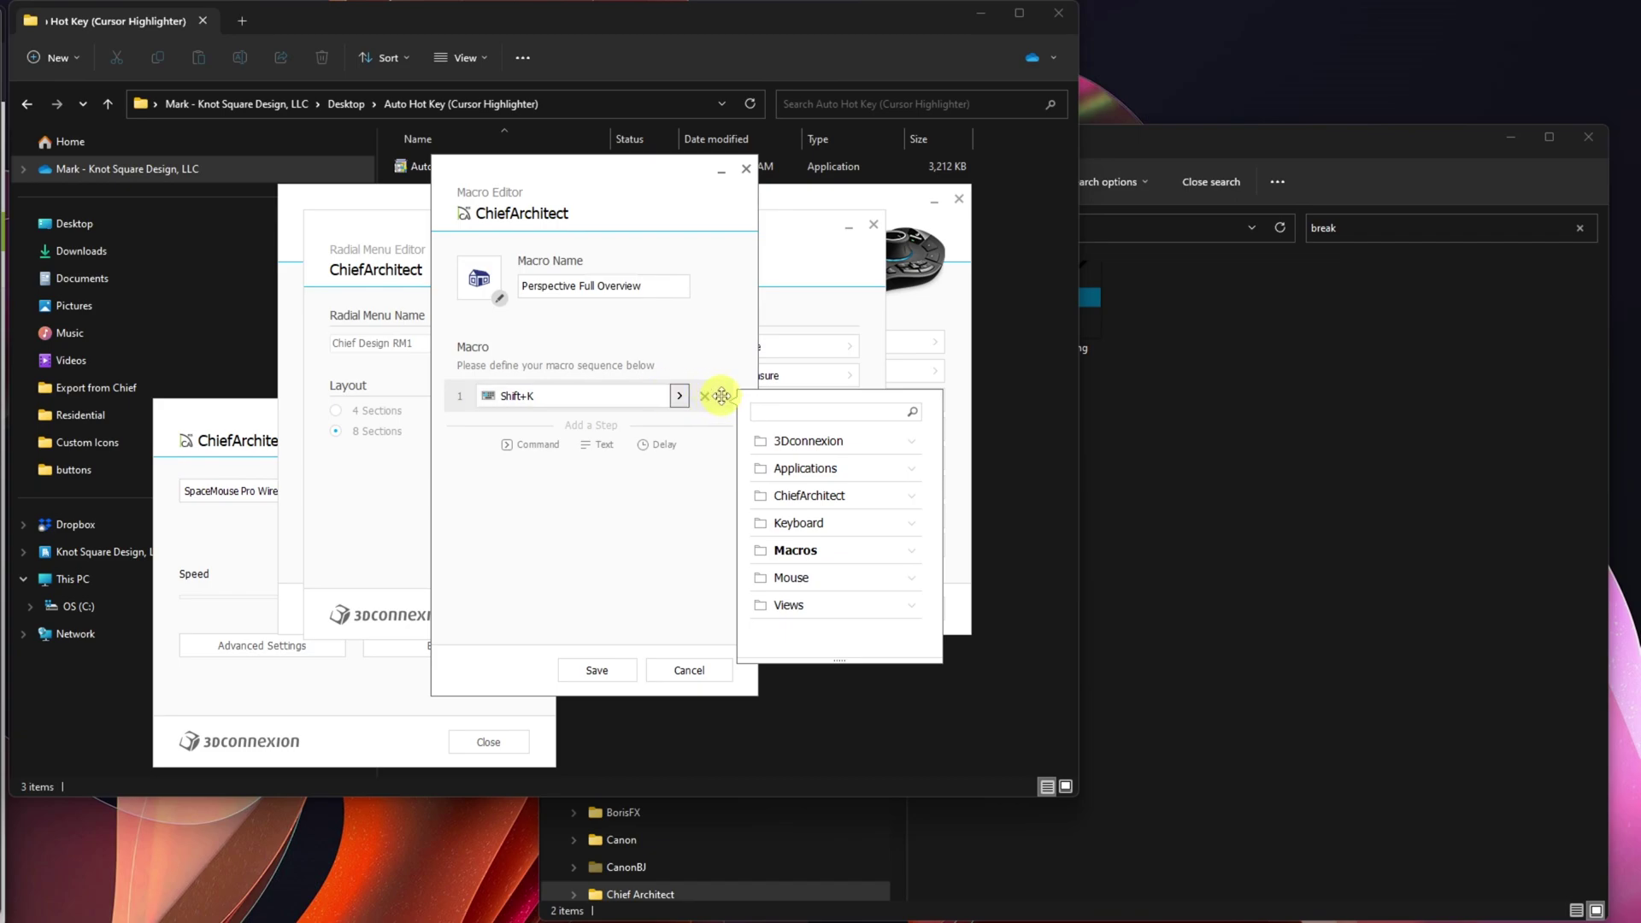
{"action": "left_click", "coordinate": [715, 363]}
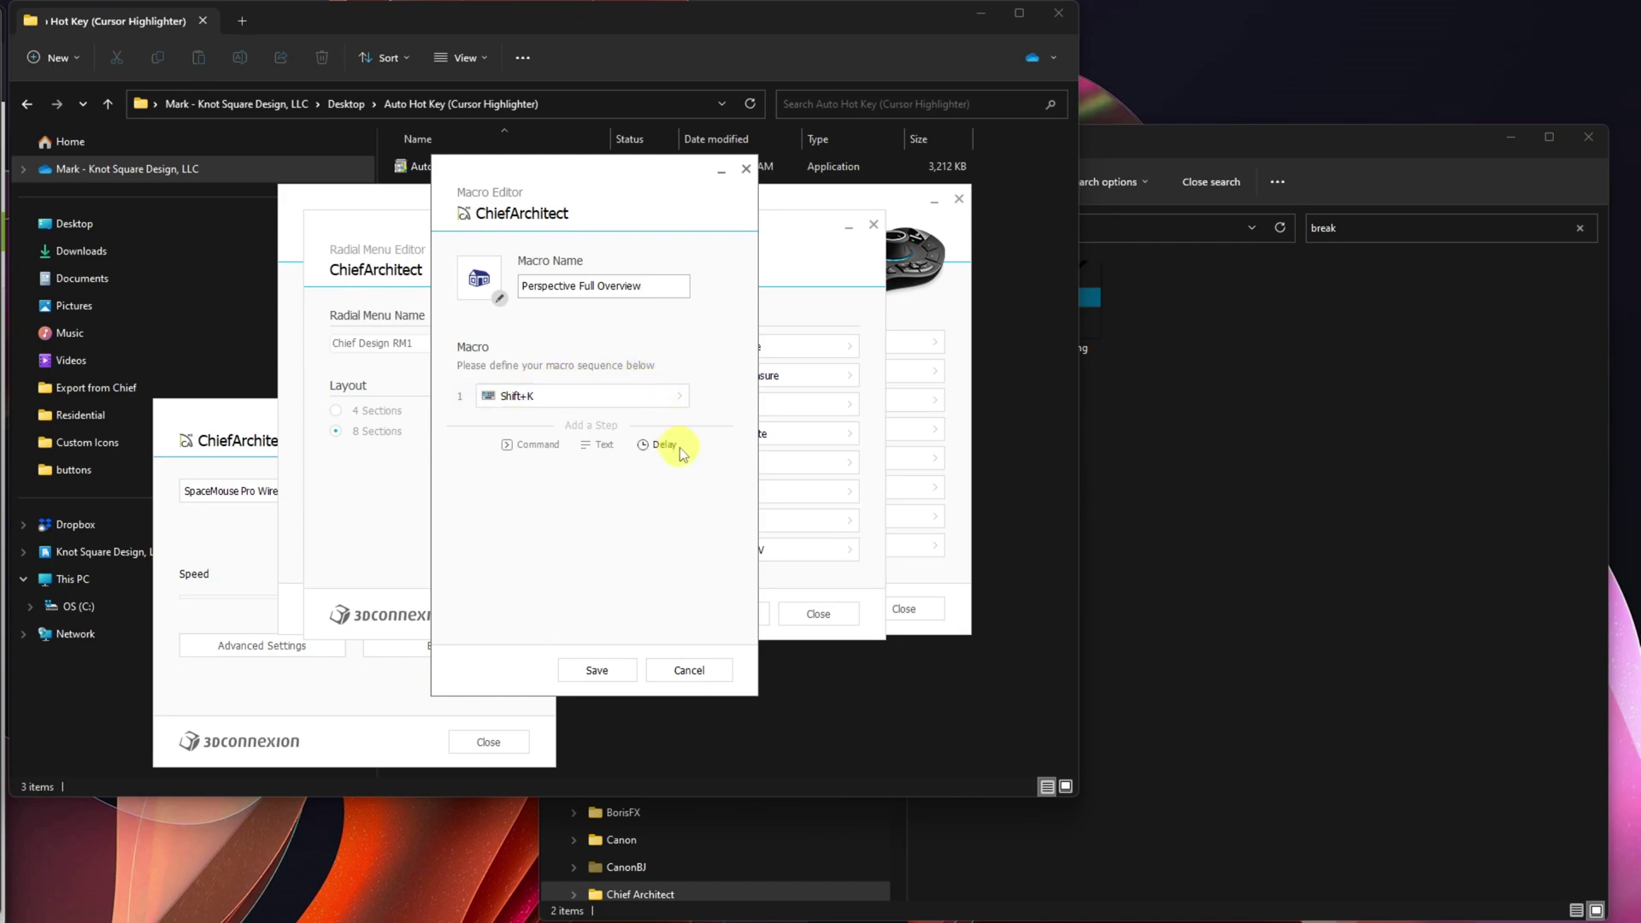
{"action": "left_click", "coordinate": [614, 677]}
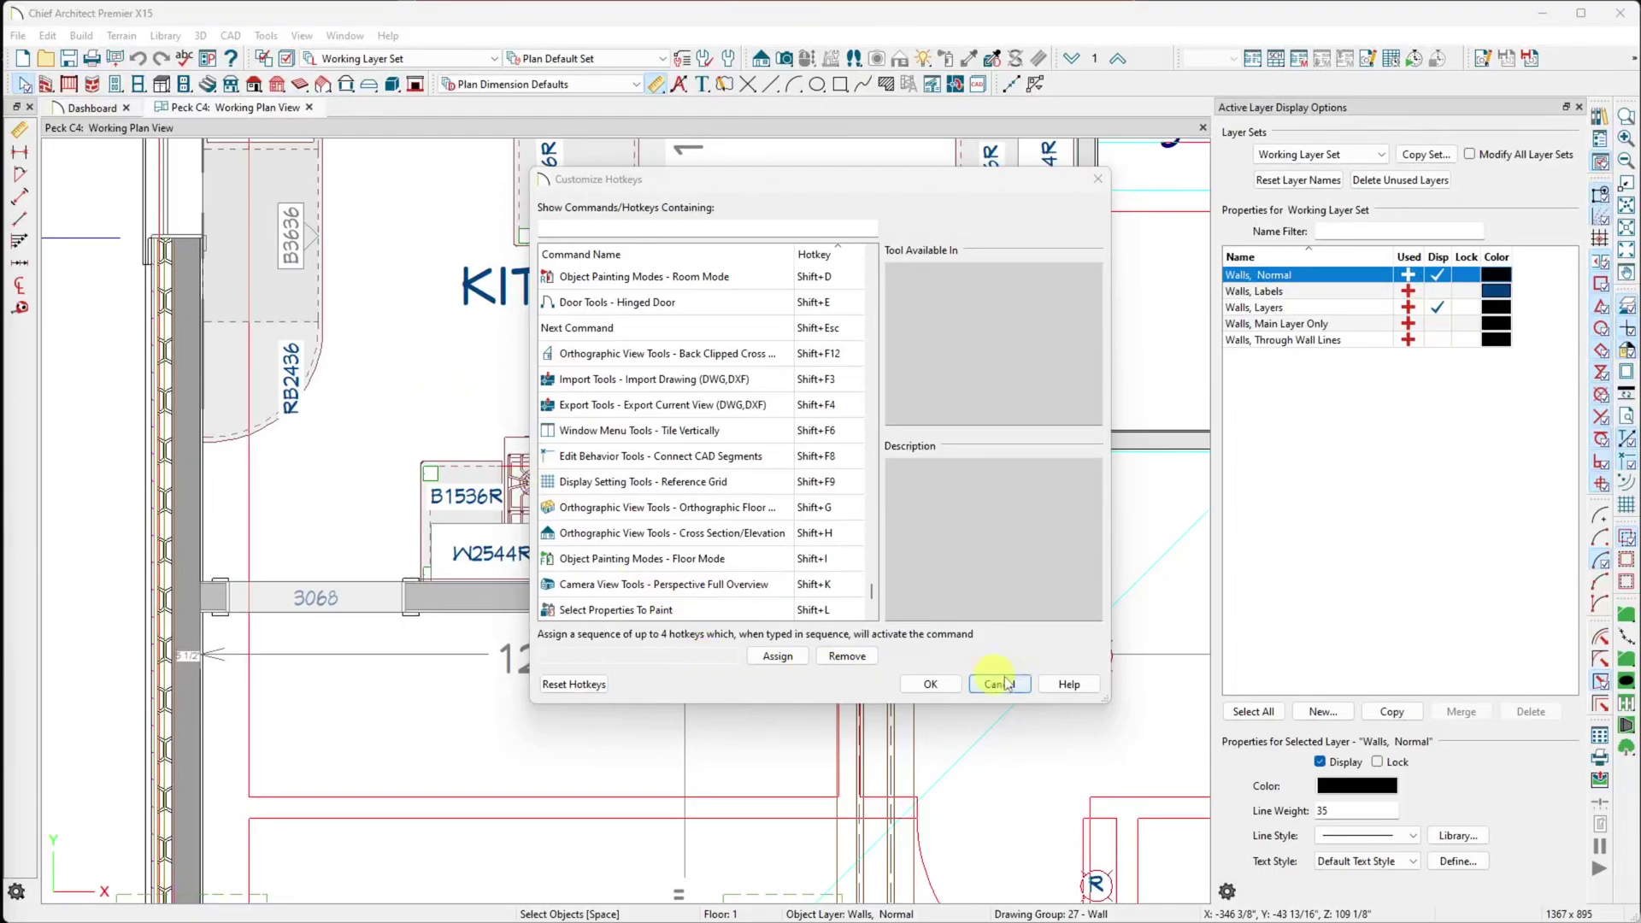
Close Customize Hotkeys and launch Perspective Full Overview from radial menu slot 5 on the plan.
{"action": "left_click", "coordinate": [1000, 684]}
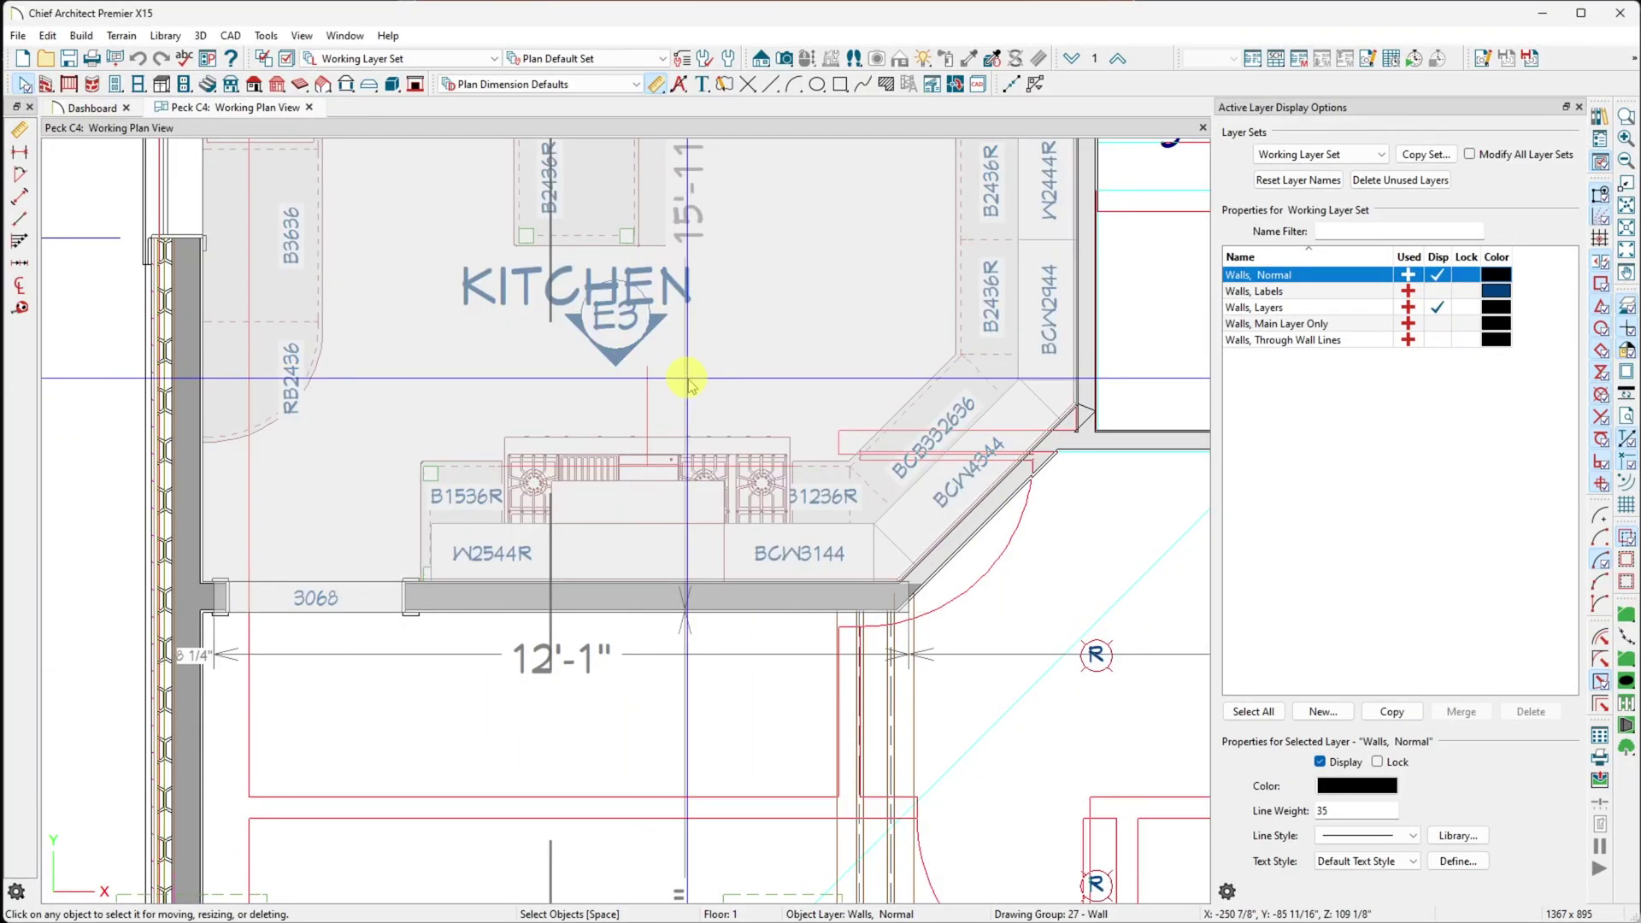
{"action": "middle_click", "coordinate": [690, 386]}
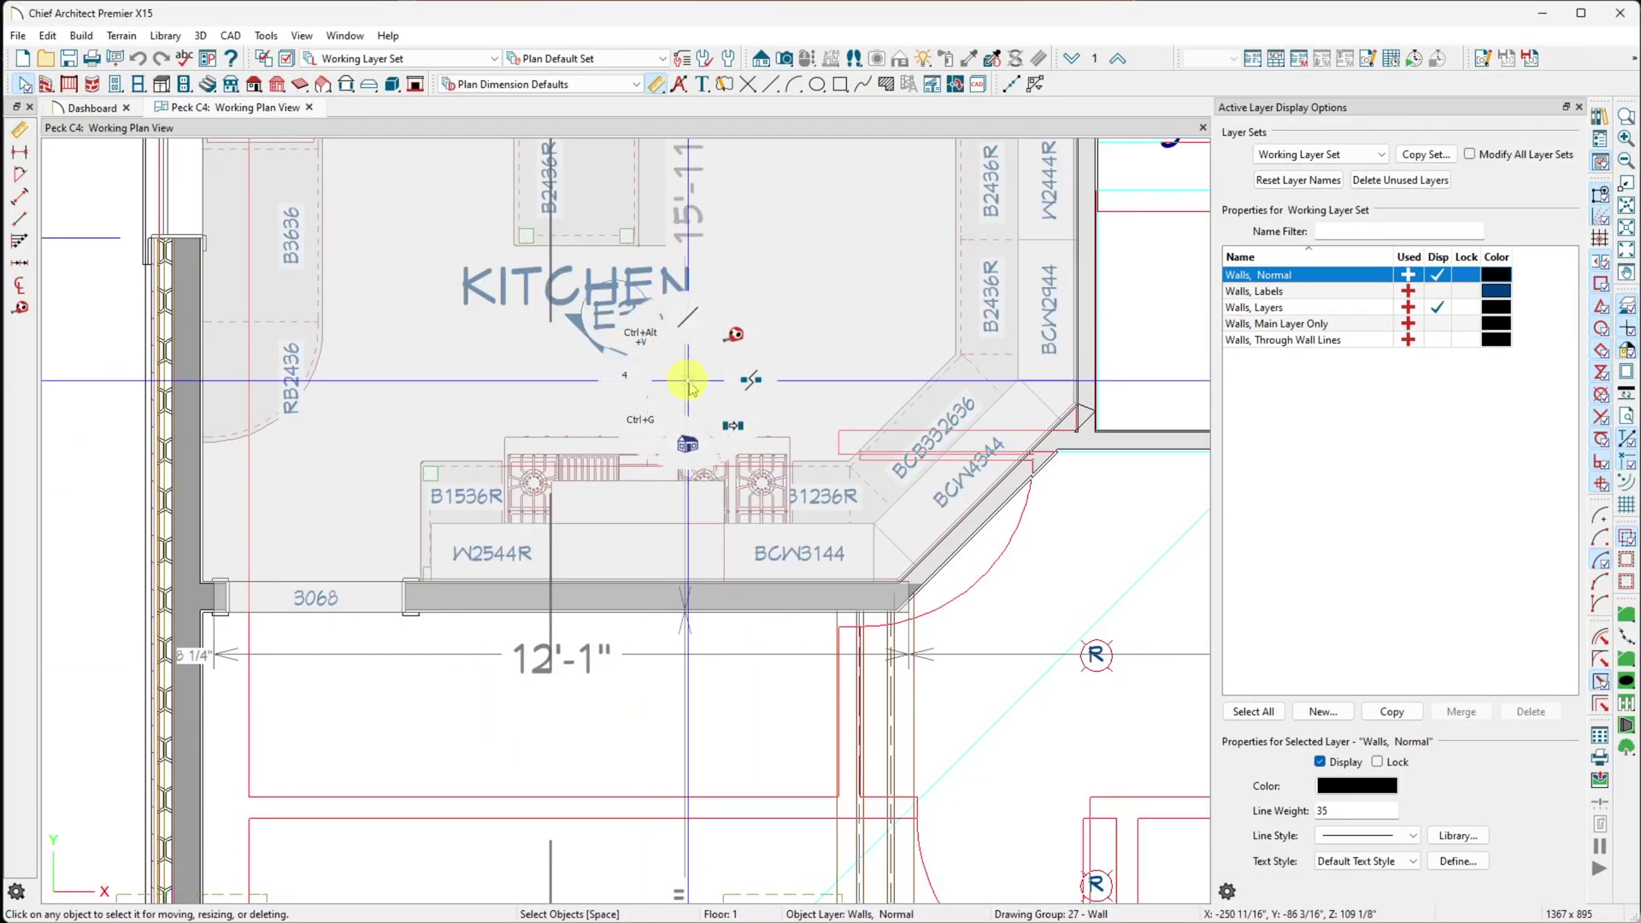
{"action": "left_click", "coordinate": [683, 445]}
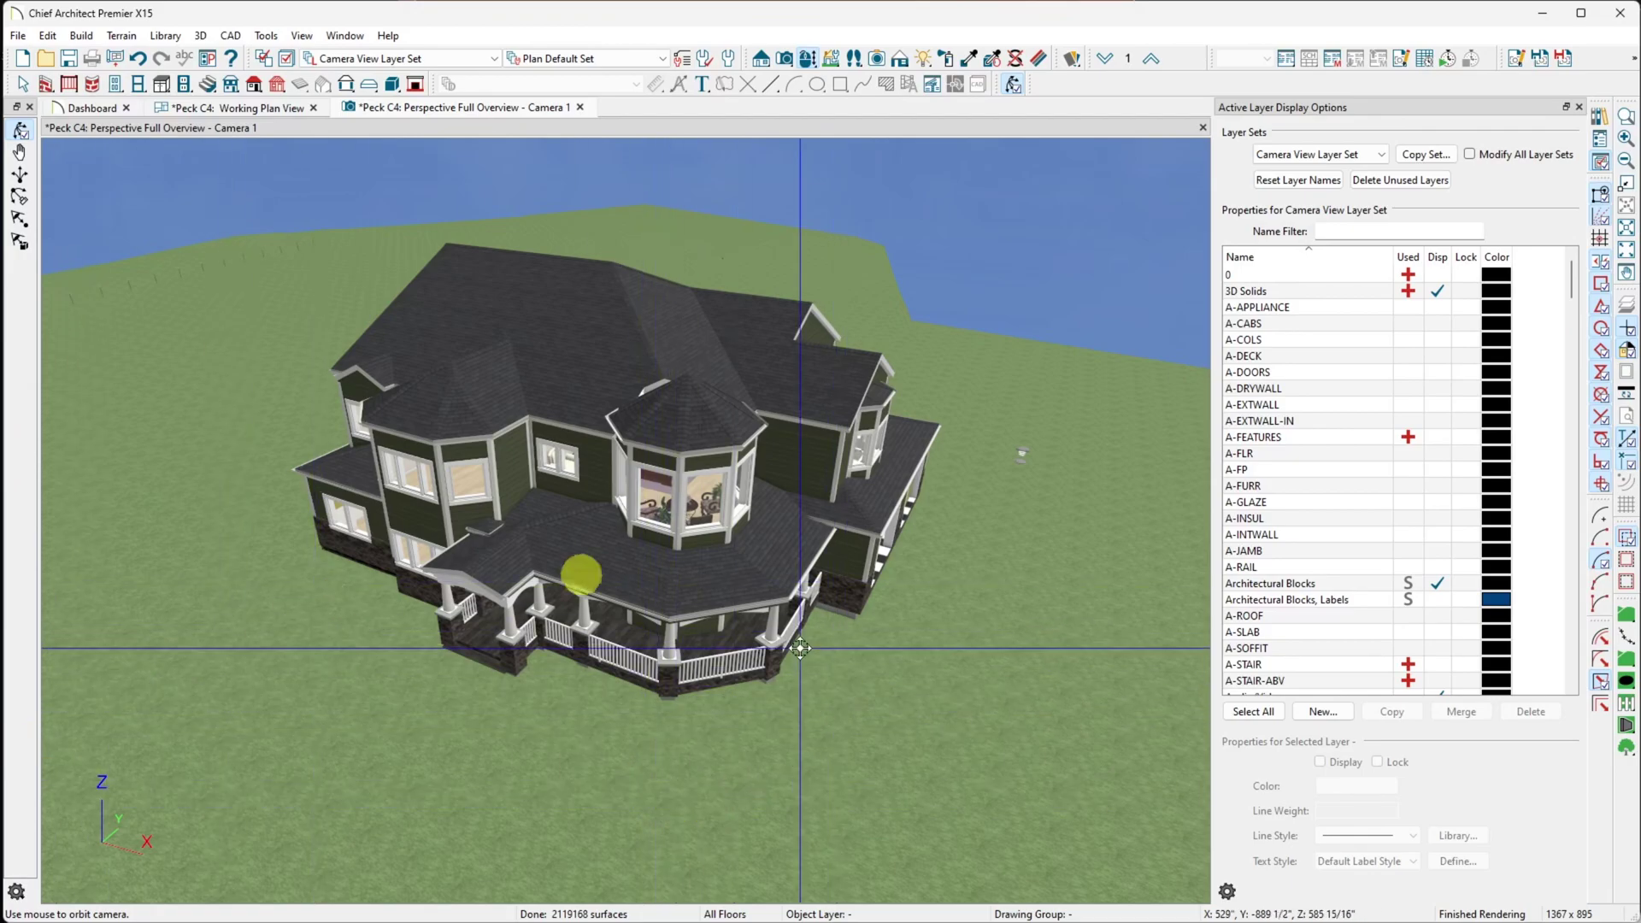
Open Tools > Toolbars and Hotkeys > Customize Hotkeys and scroll down to Center Object (Ctrl+G).
{"action": "left_click", "coordinate": [303, 35]}
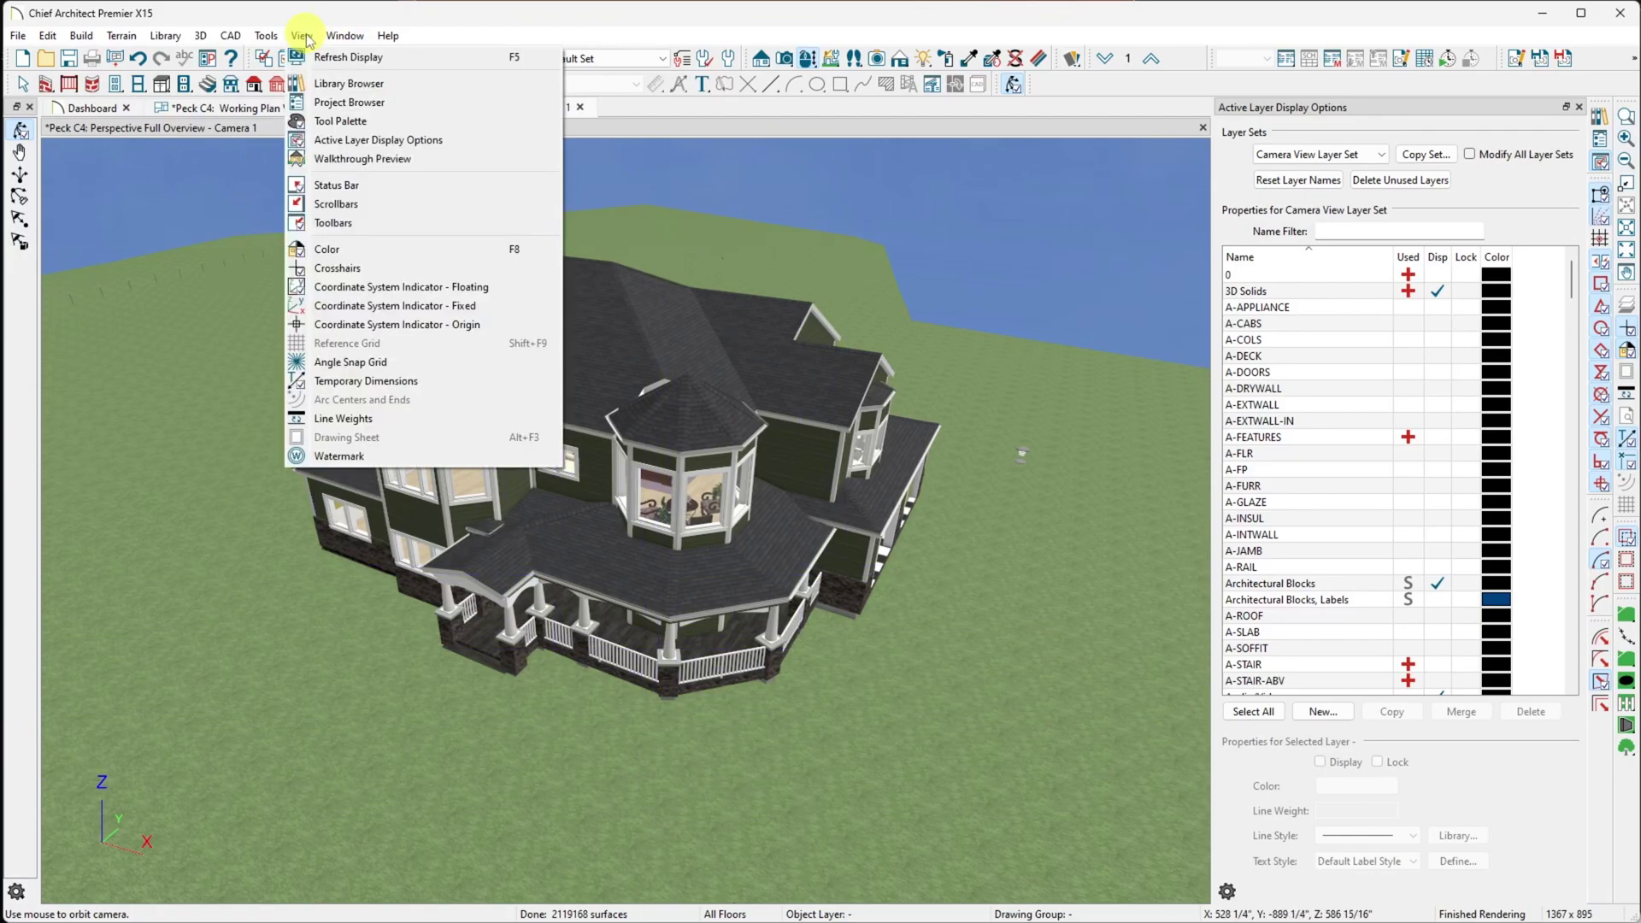
{"action": "mouse_move", "coordinate": [268, 38]}
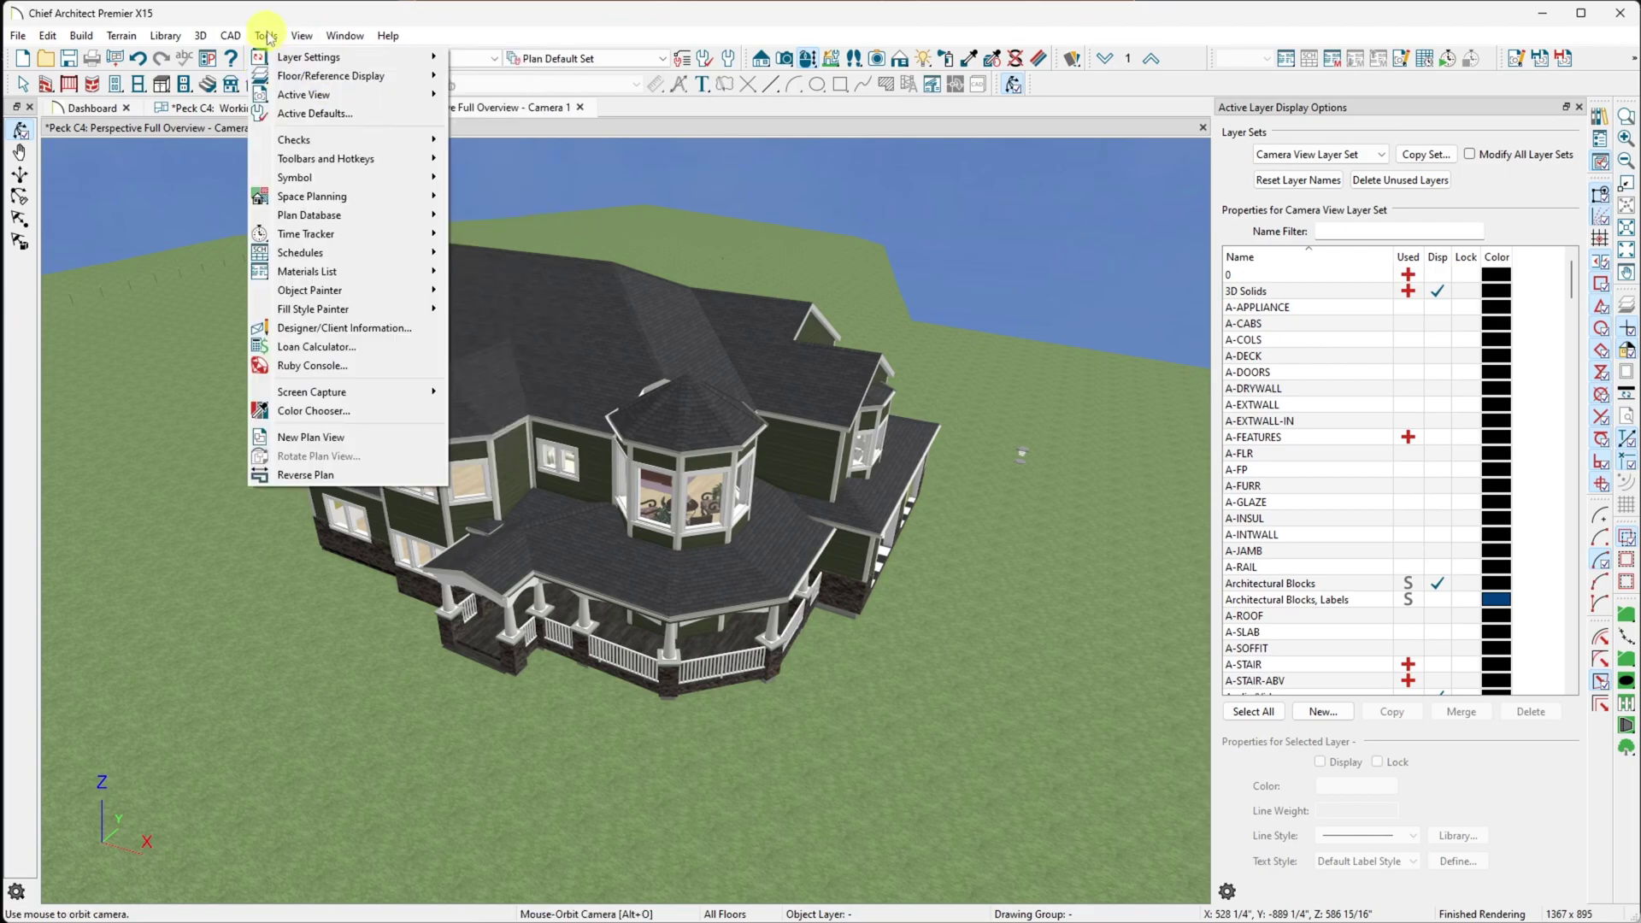
{"action": "mouse_move", "coordinate": [319, 250]}
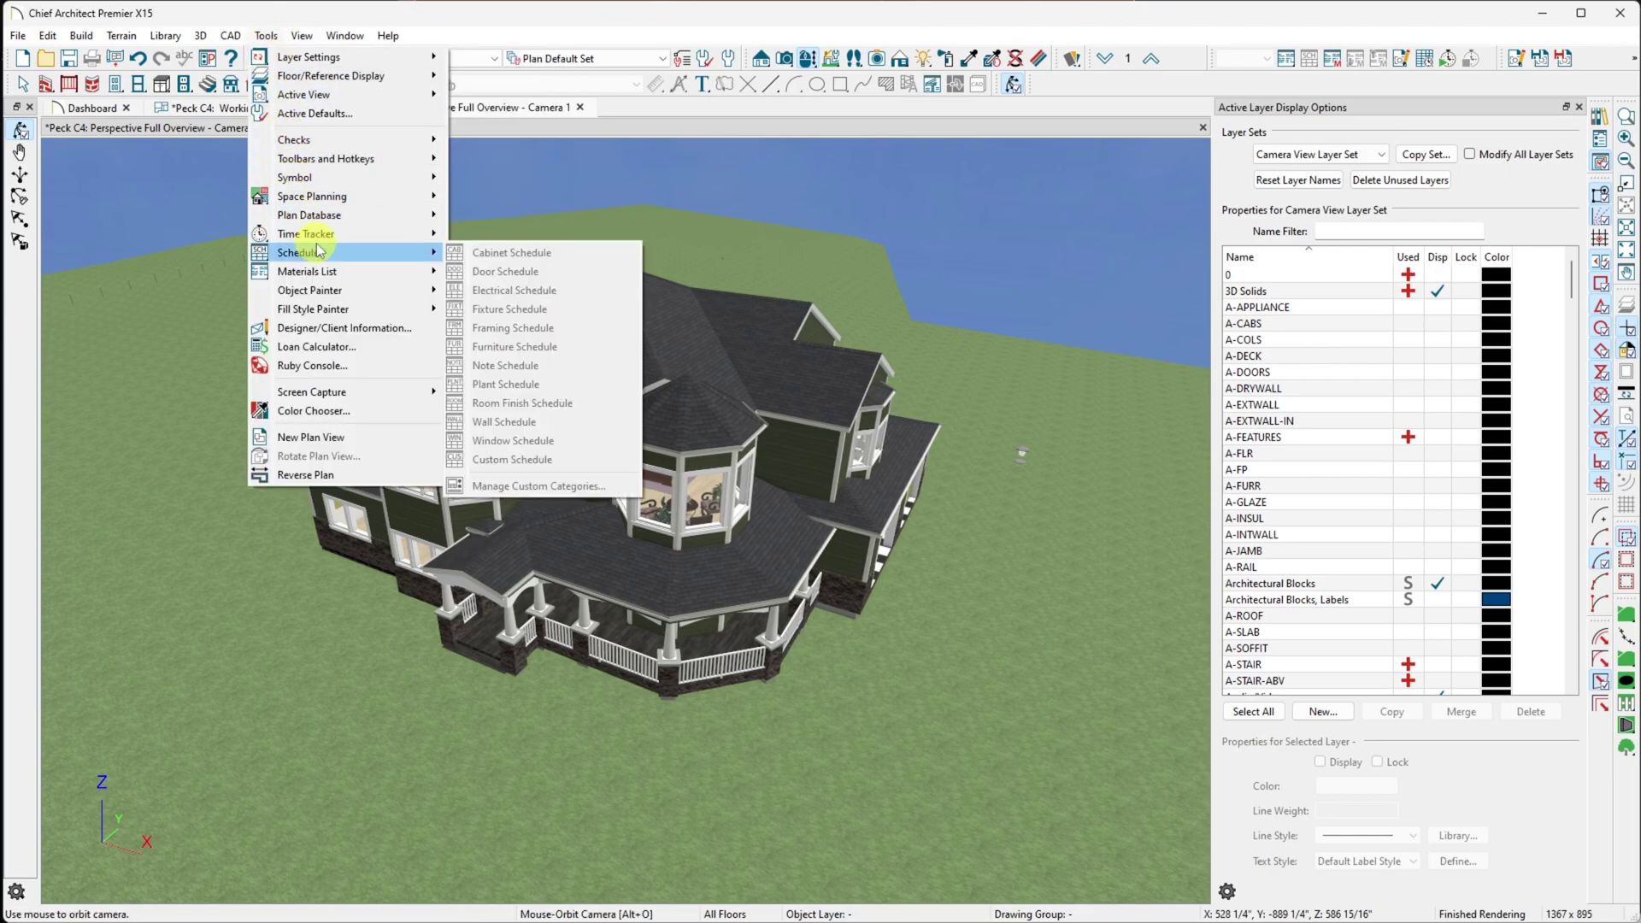
{"action": "mouse_move", "coordinate": [350, 159]}
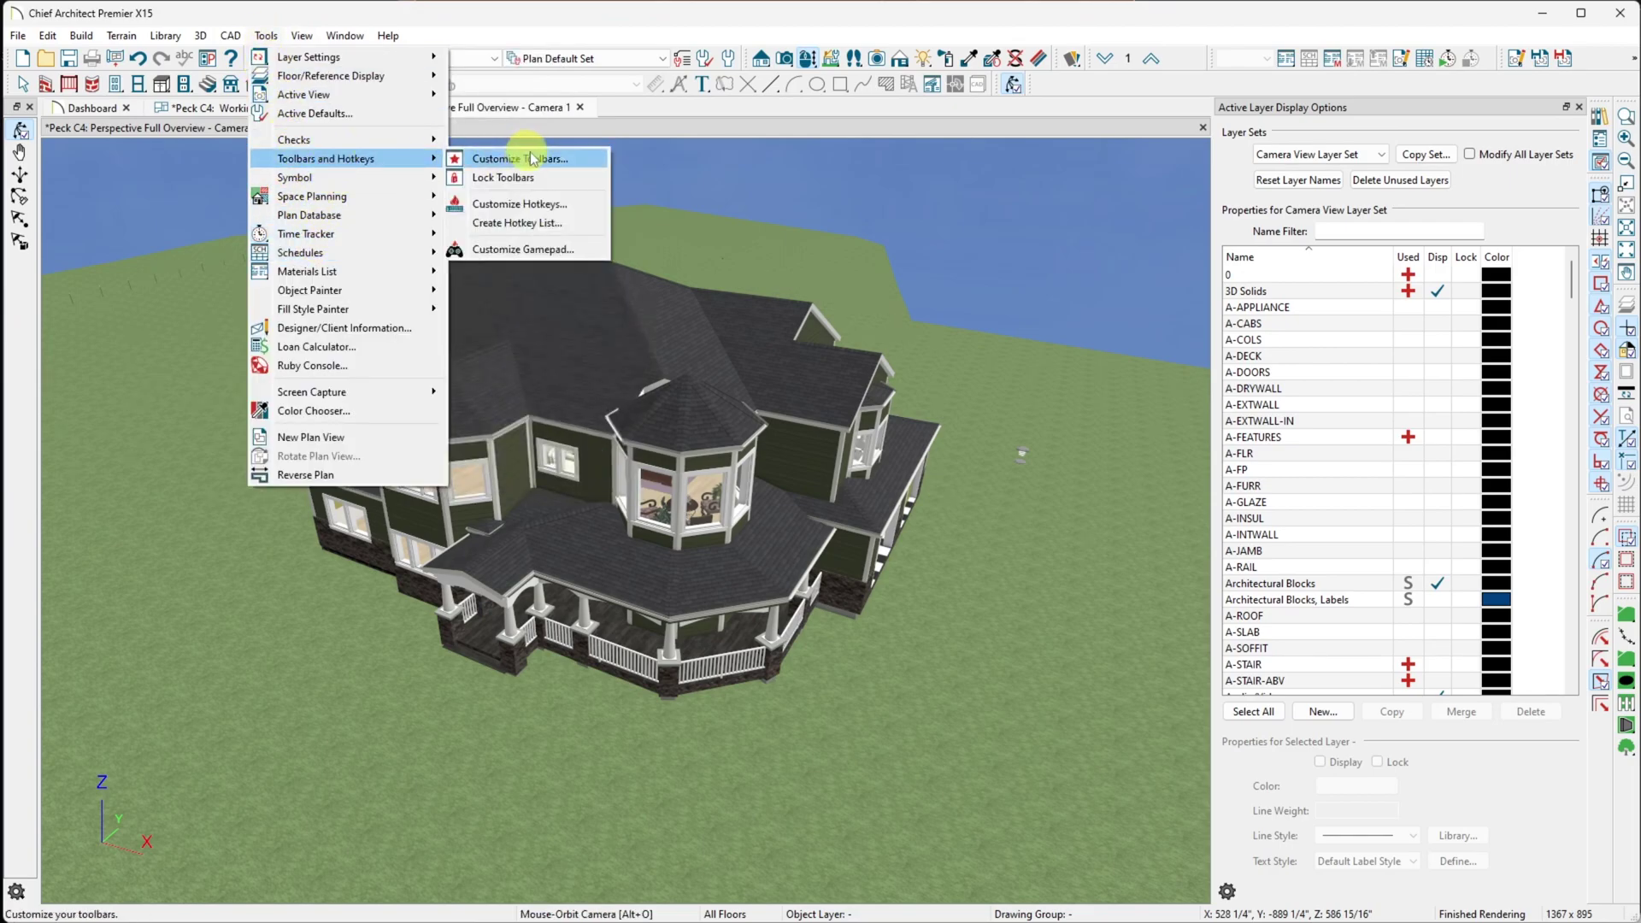
{"action": "left_click", "coordinate": [540, 208]}
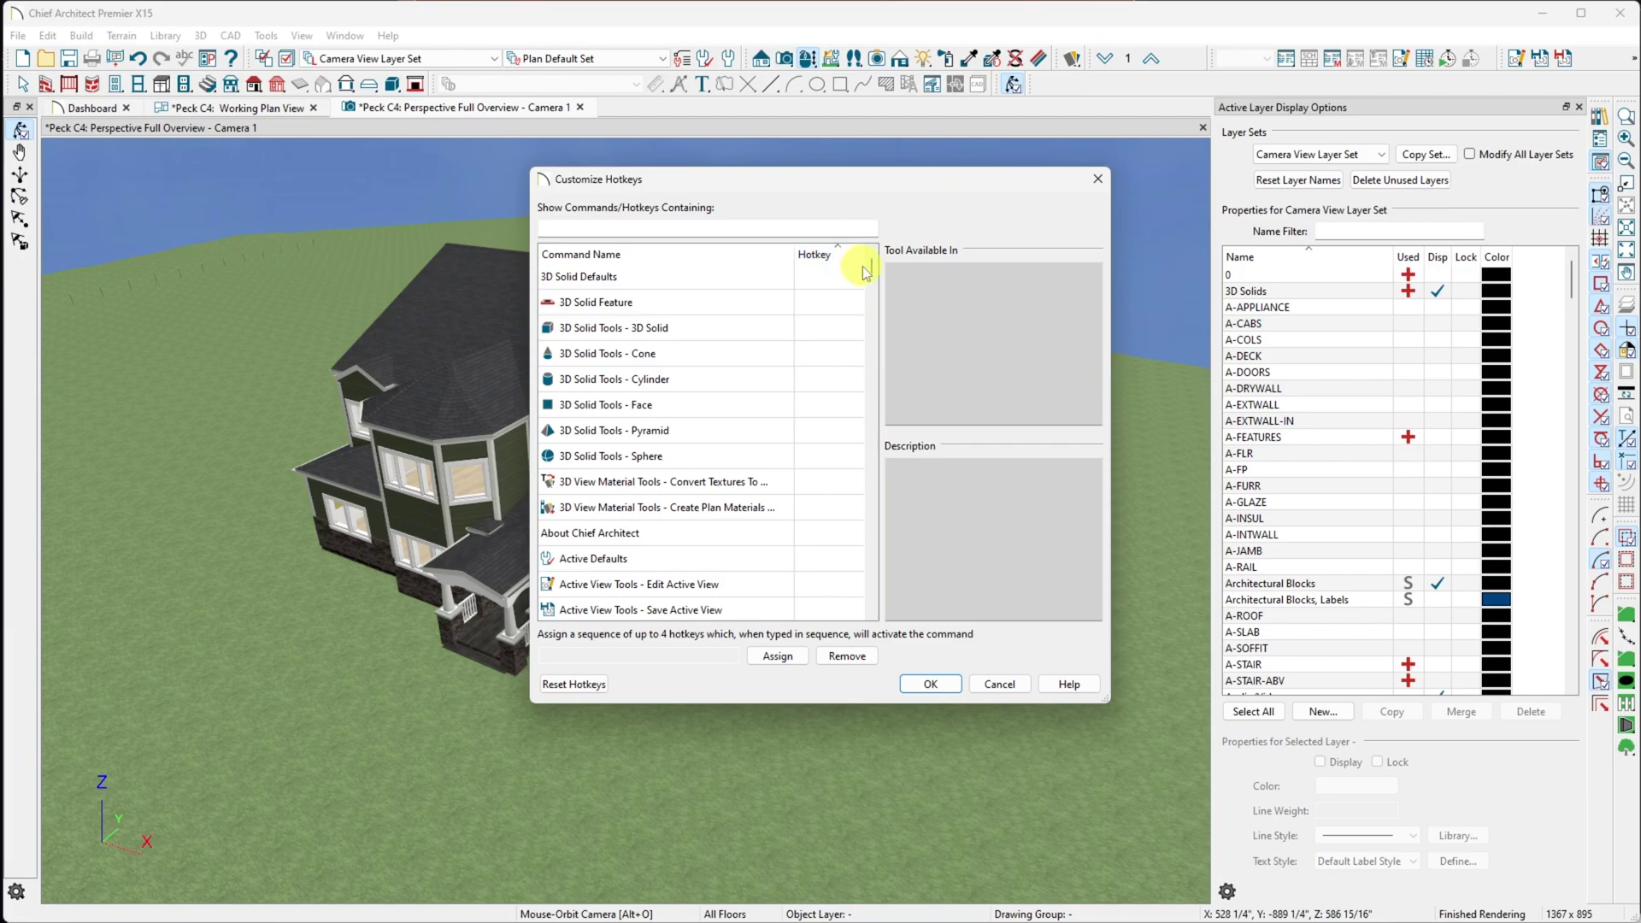
{"action": "left_click_drag", "start_coordinate": [871, 272], "coordinate": [879, 524]}
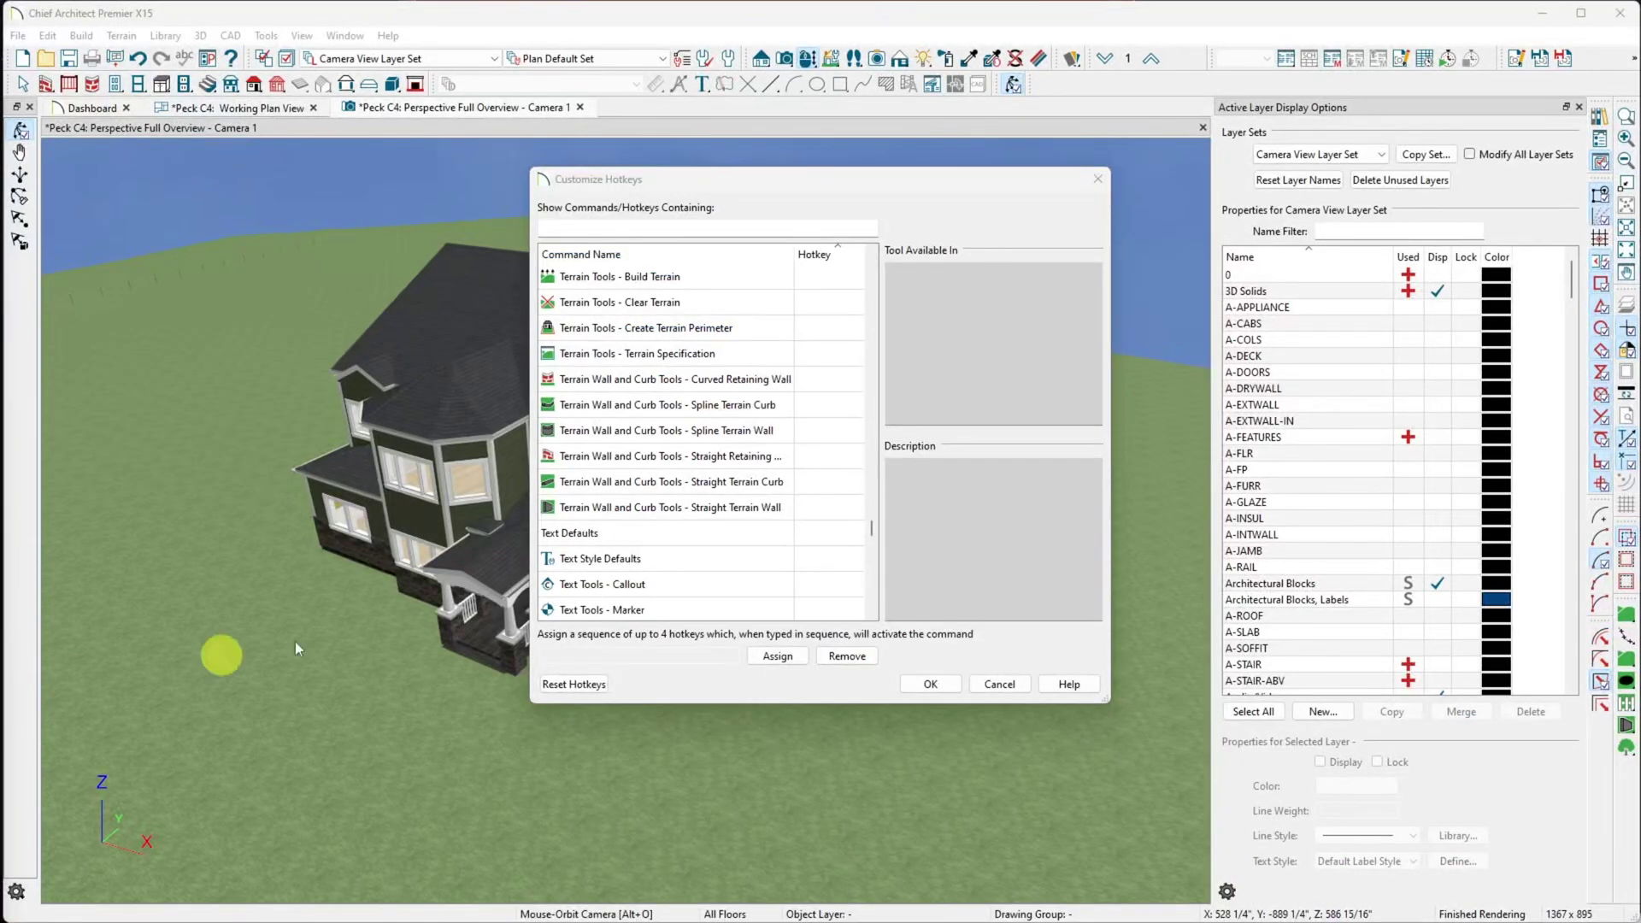
{"action": "left_click_drag", "start_coordinate": [872, 534], "coordinate": [879, 572]}
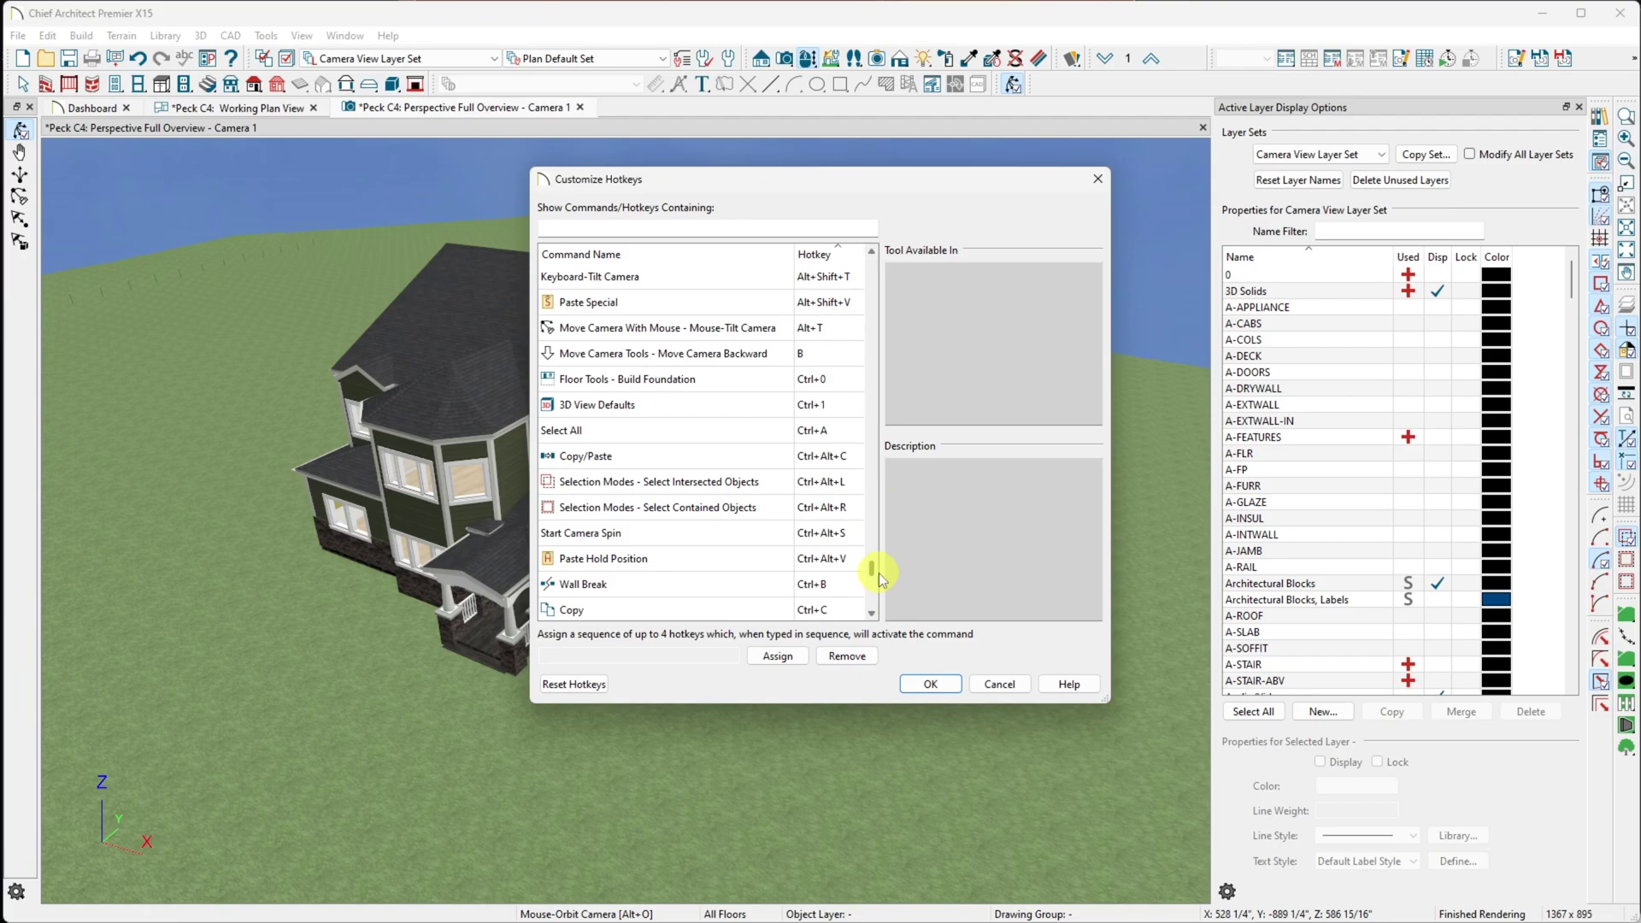
{"action": "scroll", "coordinate": [879, 573], "scroll_direction": "down", "scroll_amount": 2}
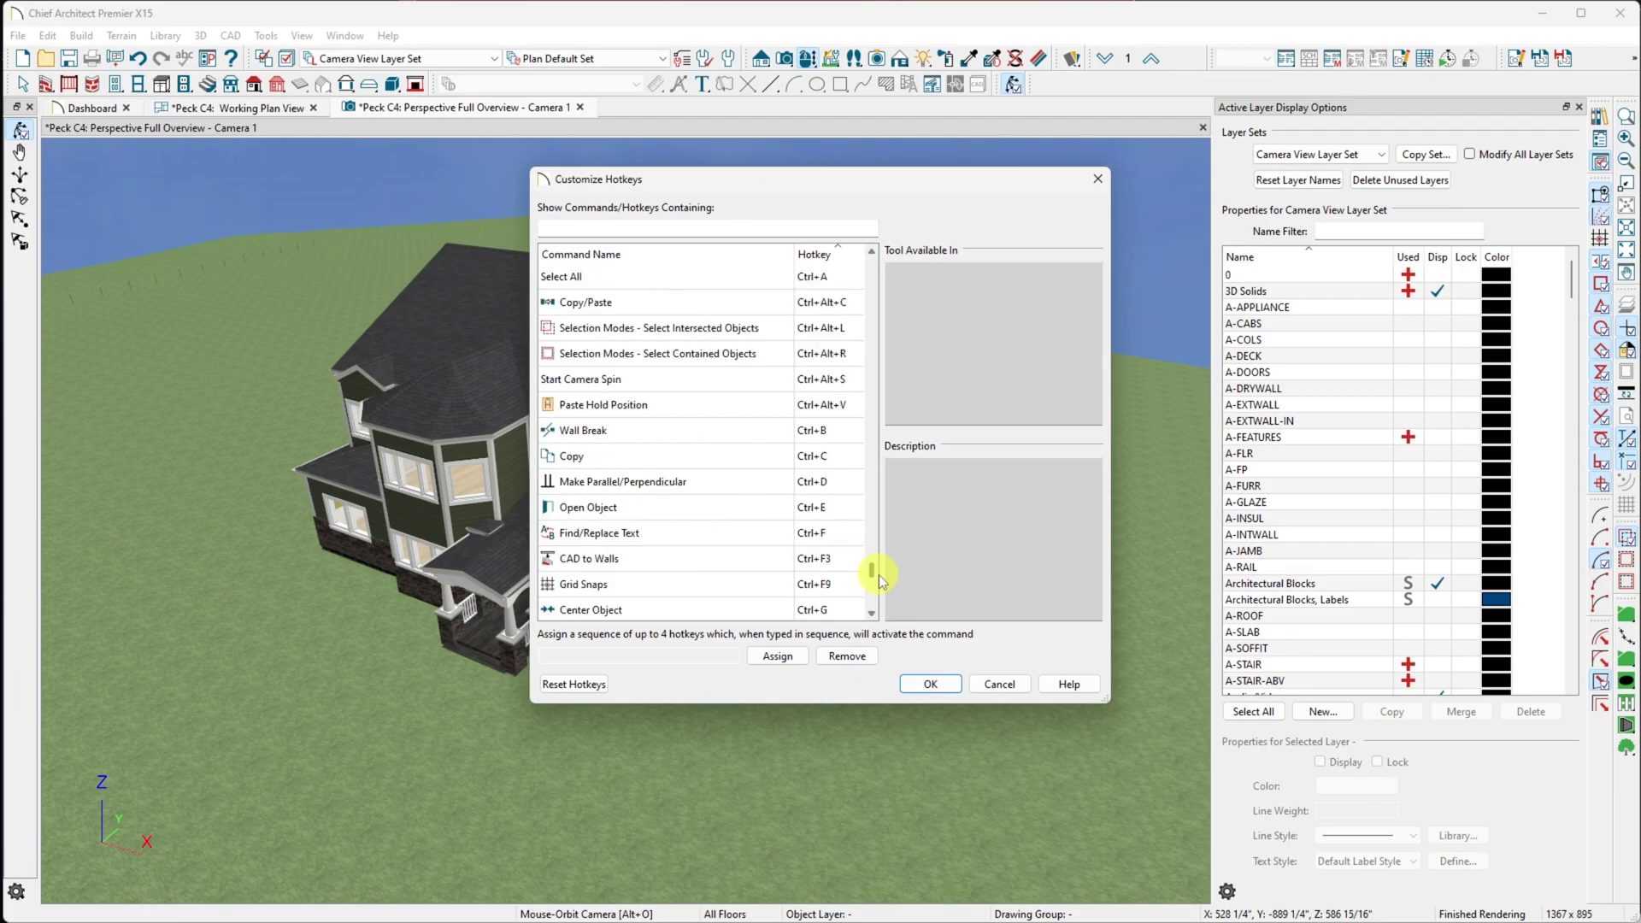
{"action": "scroll", "coordinate": [880, 580], "scroll_direction": "down", "scroll_amount": 1}
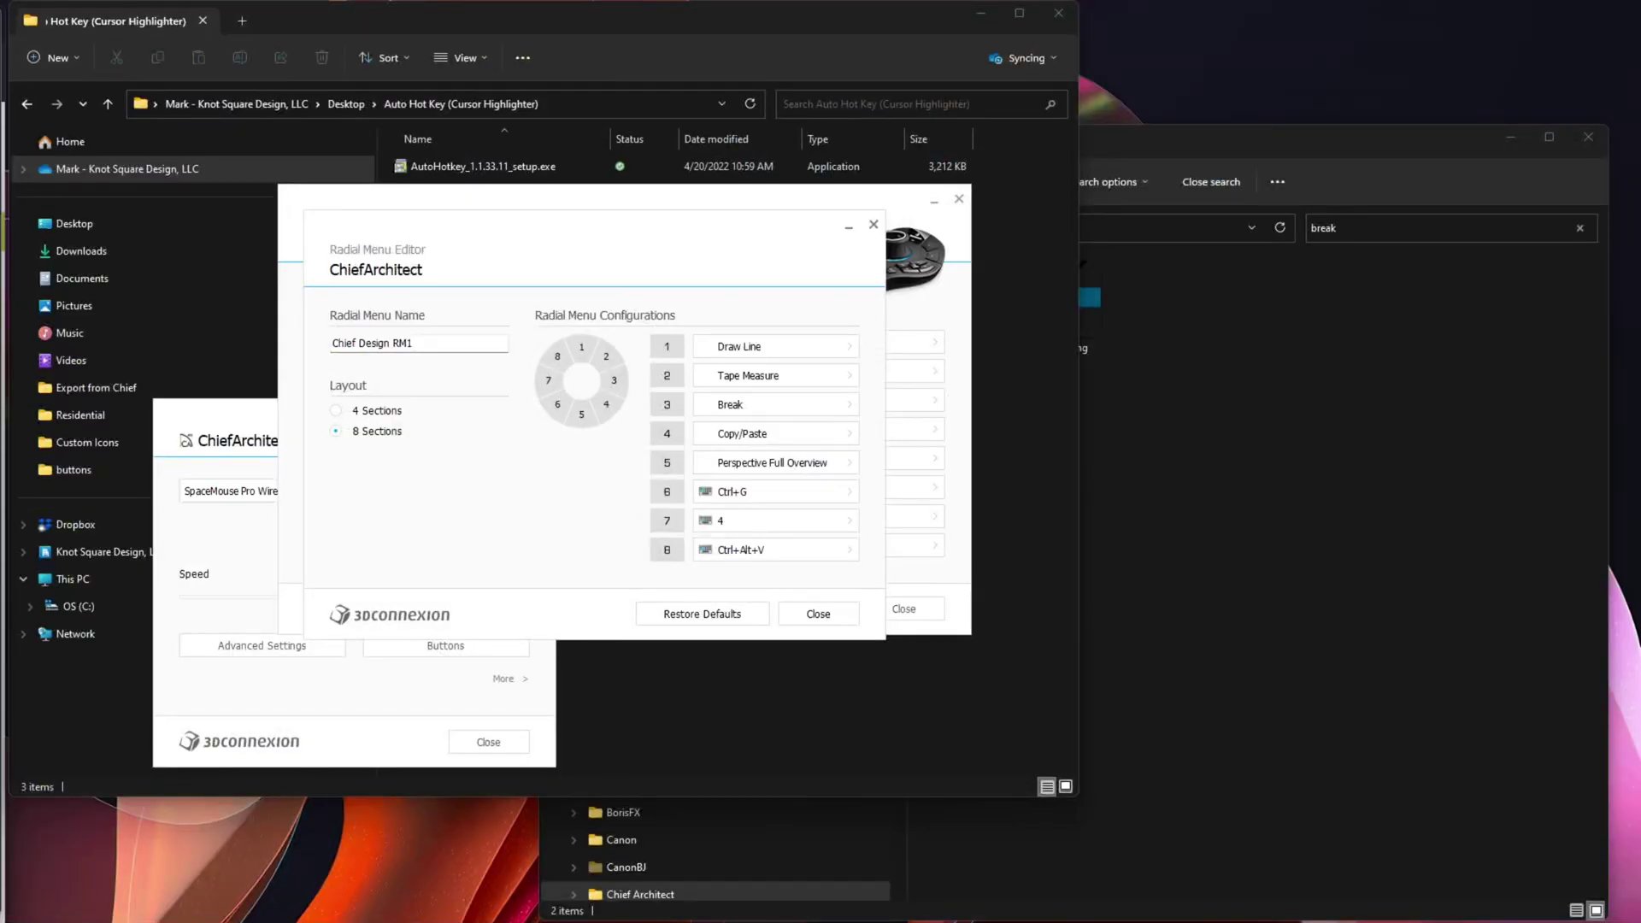
For radial slot 6, open the saved macros list and start a new macro.
{"action": "left_click", "coordinate": [850, 494]}
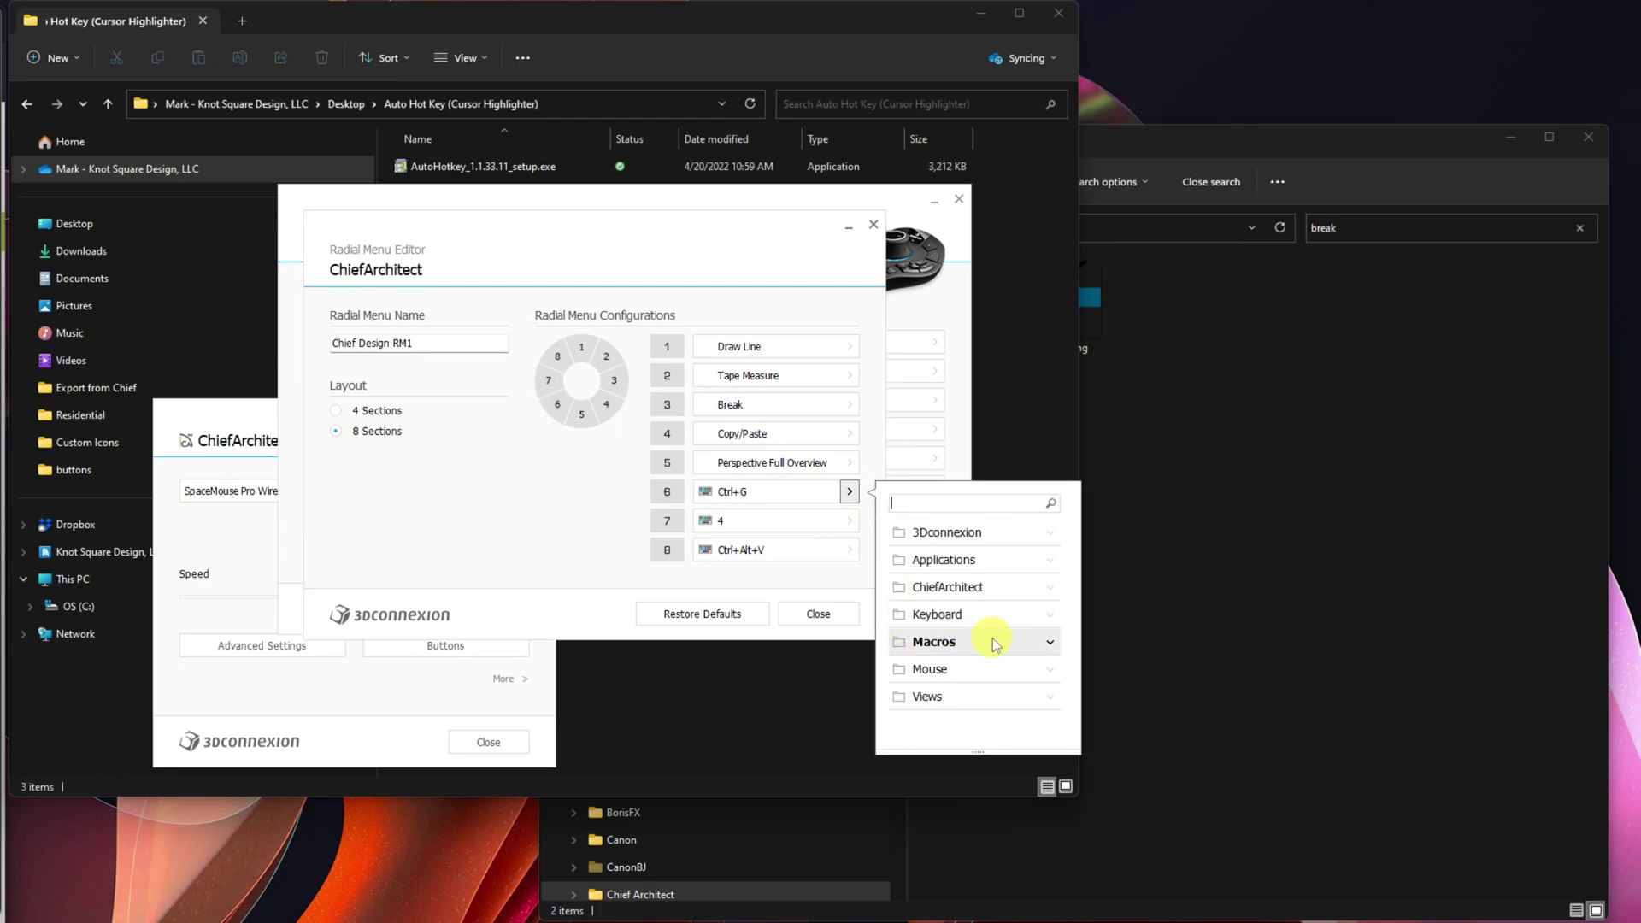
{"action": "left_click", "coordinate": [1051, 643]}
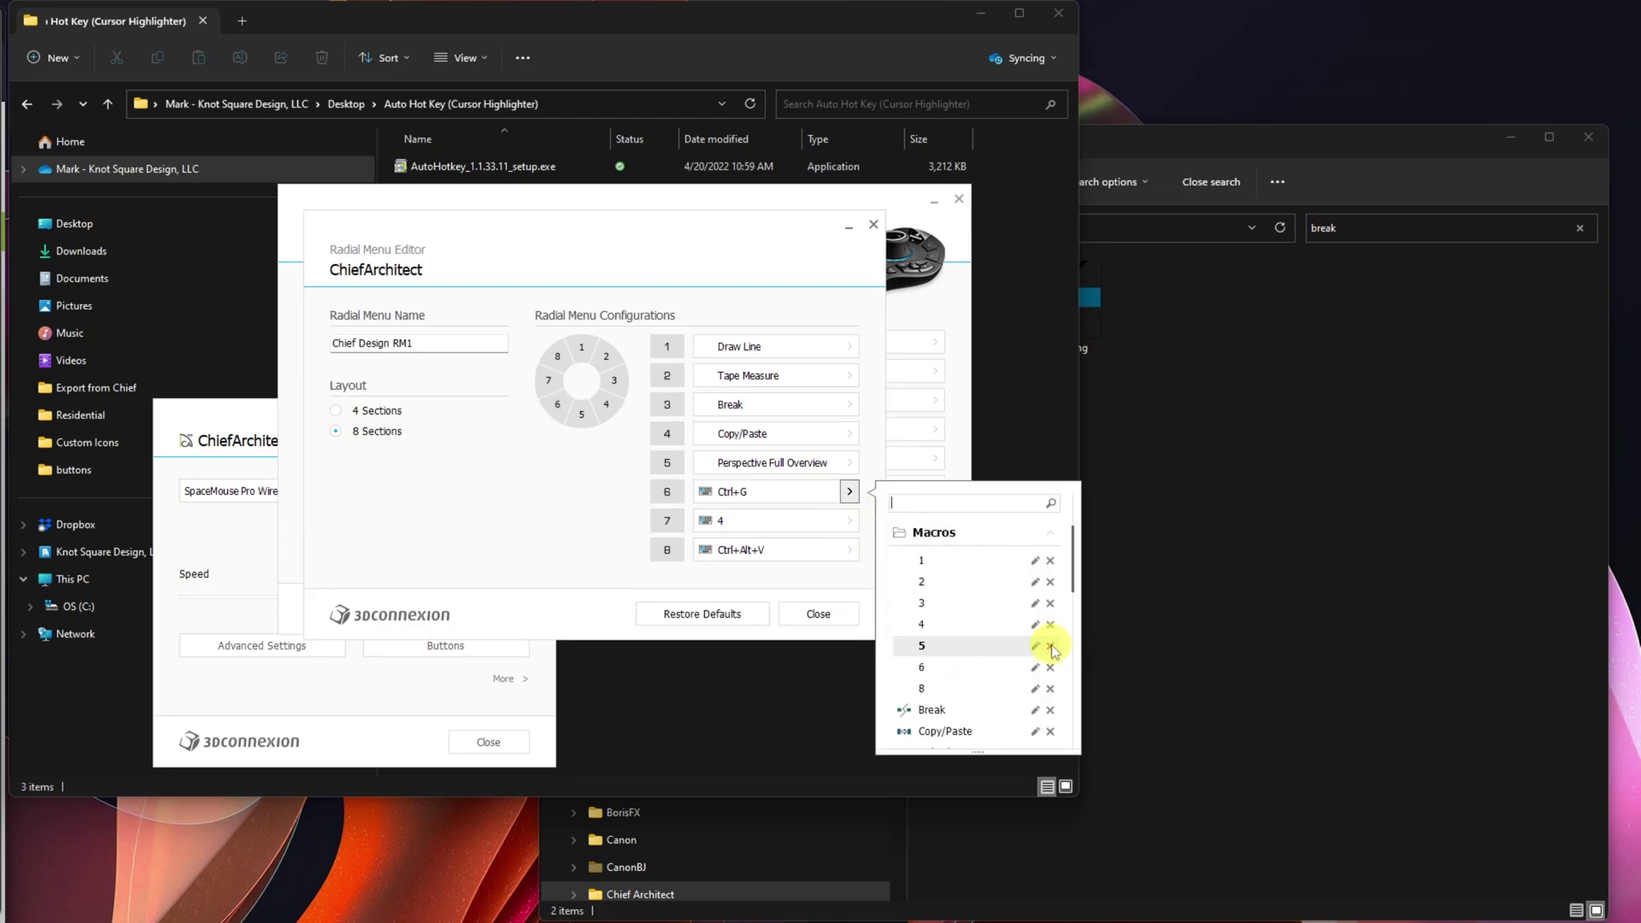
{"action": "scroll", "coordinate": [1054, 651], "scroll_direction": "down", "scroll_amount": 10}
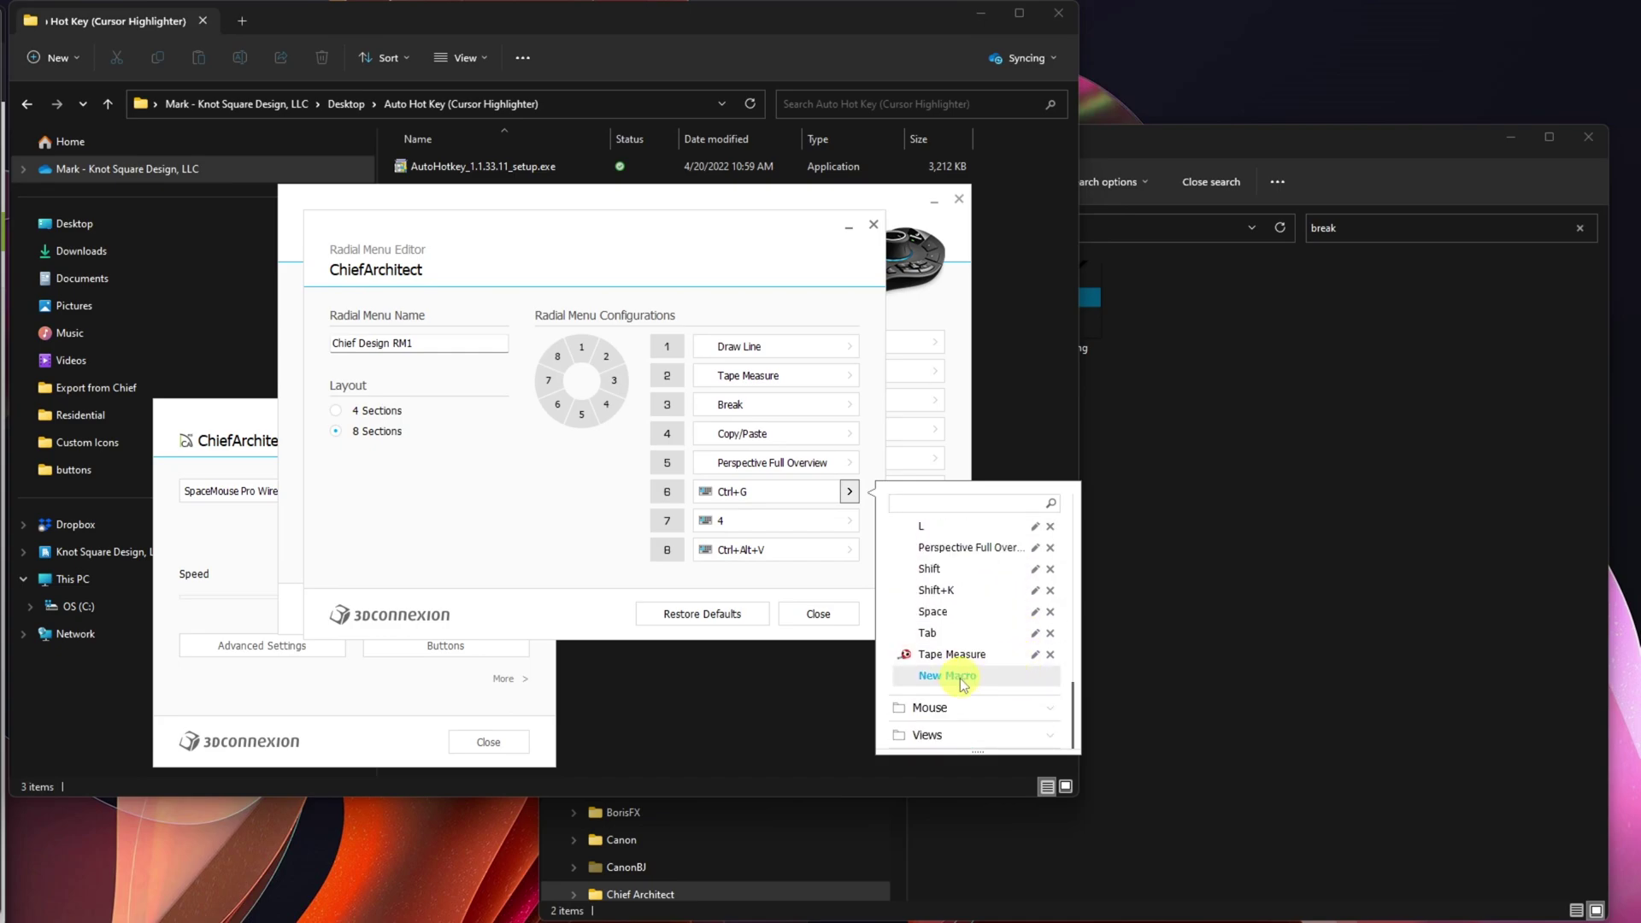
{"action": "left_click", "coordinate": [949, 675]}
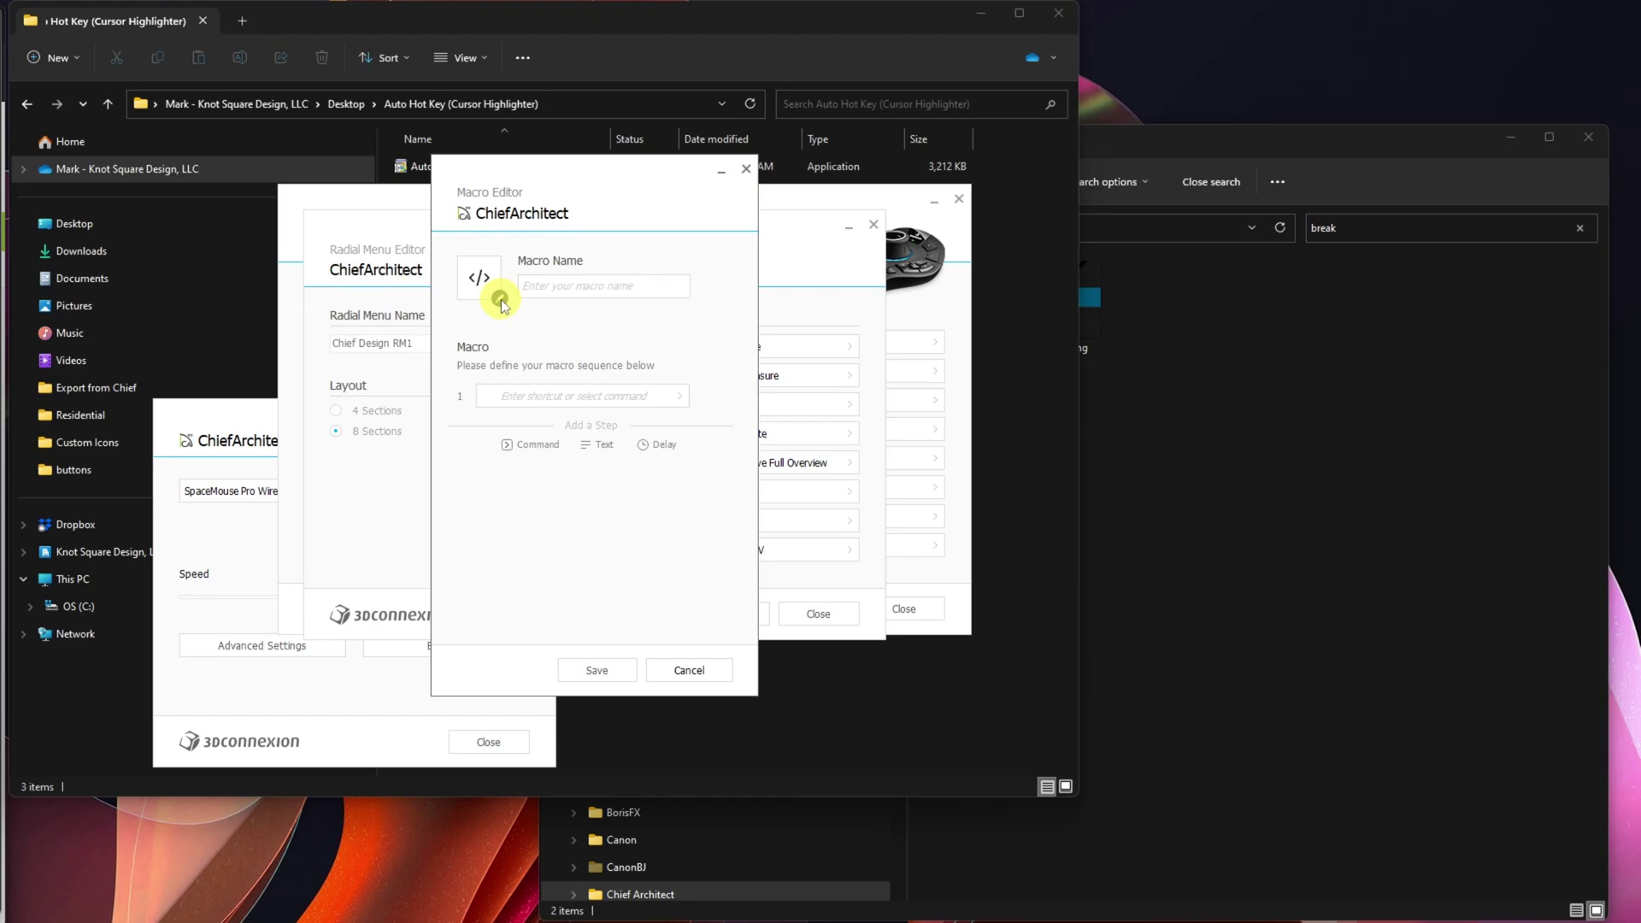
Load centrobj Consumer.png from the buttons folder as the new macro's custom icon.
{"action": "left_click", "coordinate": [500, 299]}
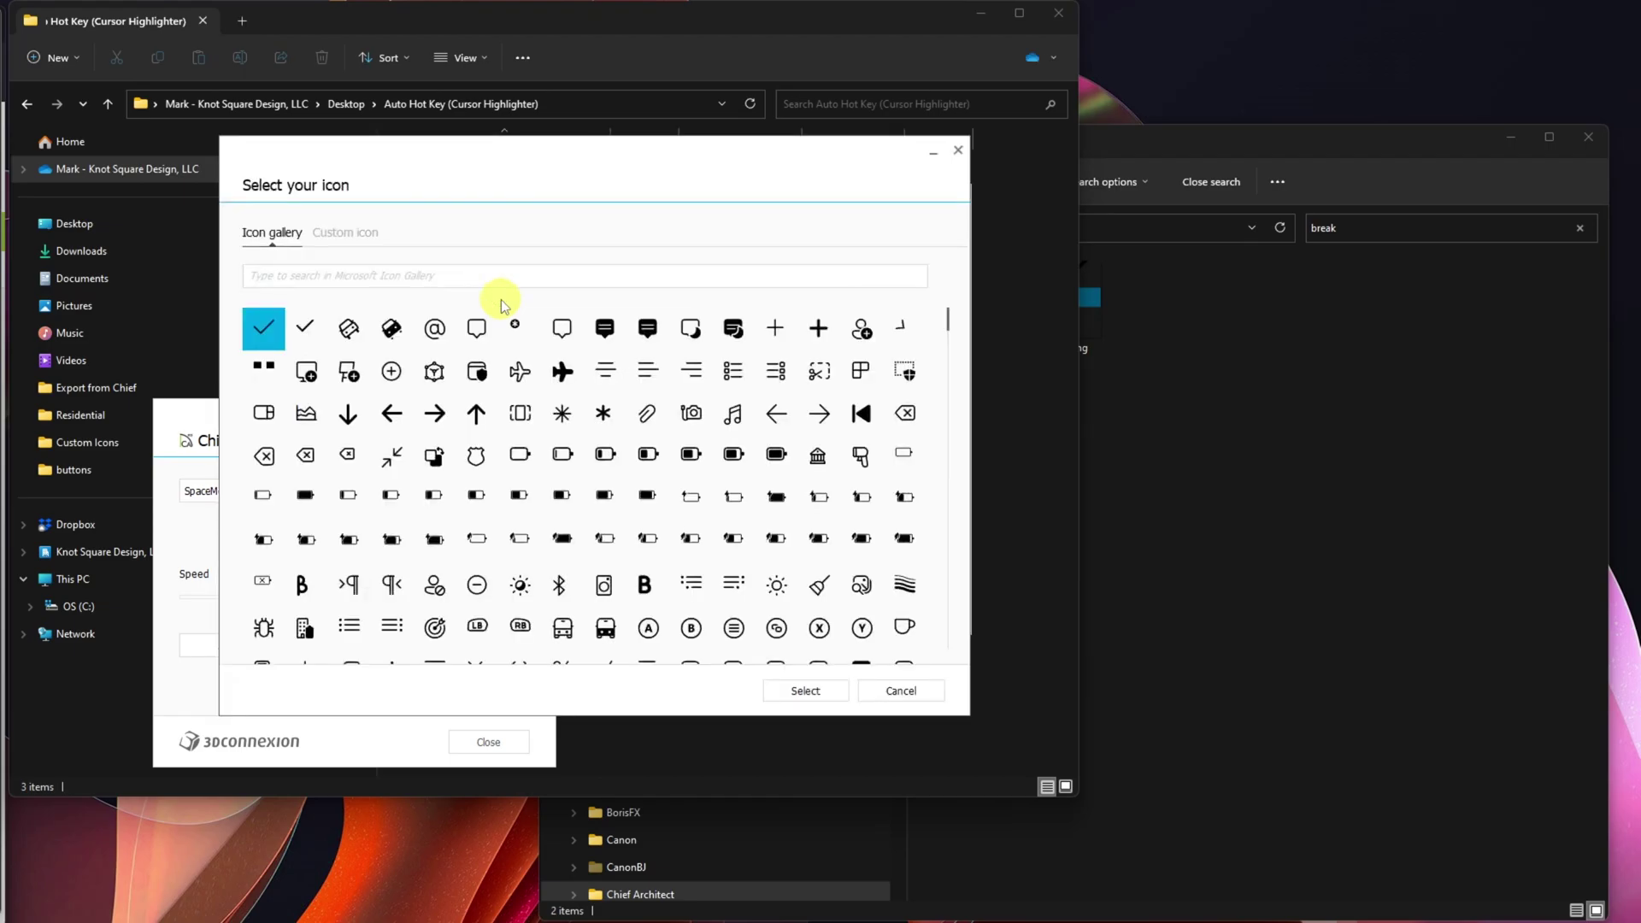
{"action": "left_click", "coordinate": [351, 232]}
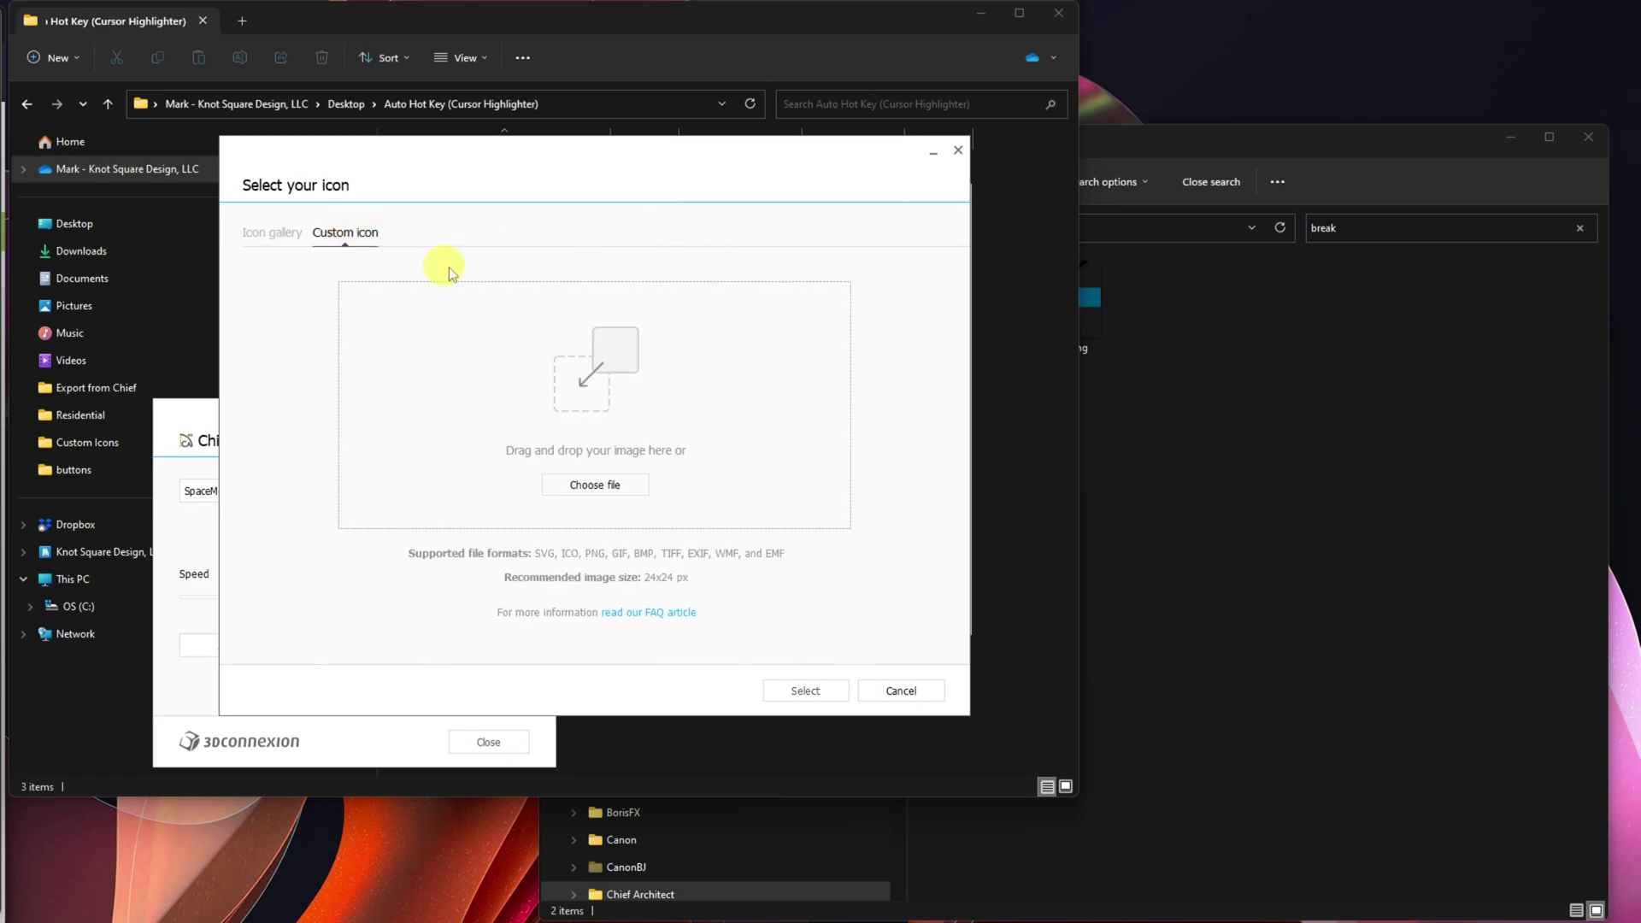
{"action": "left_click", "coordinate": [590, 483]}
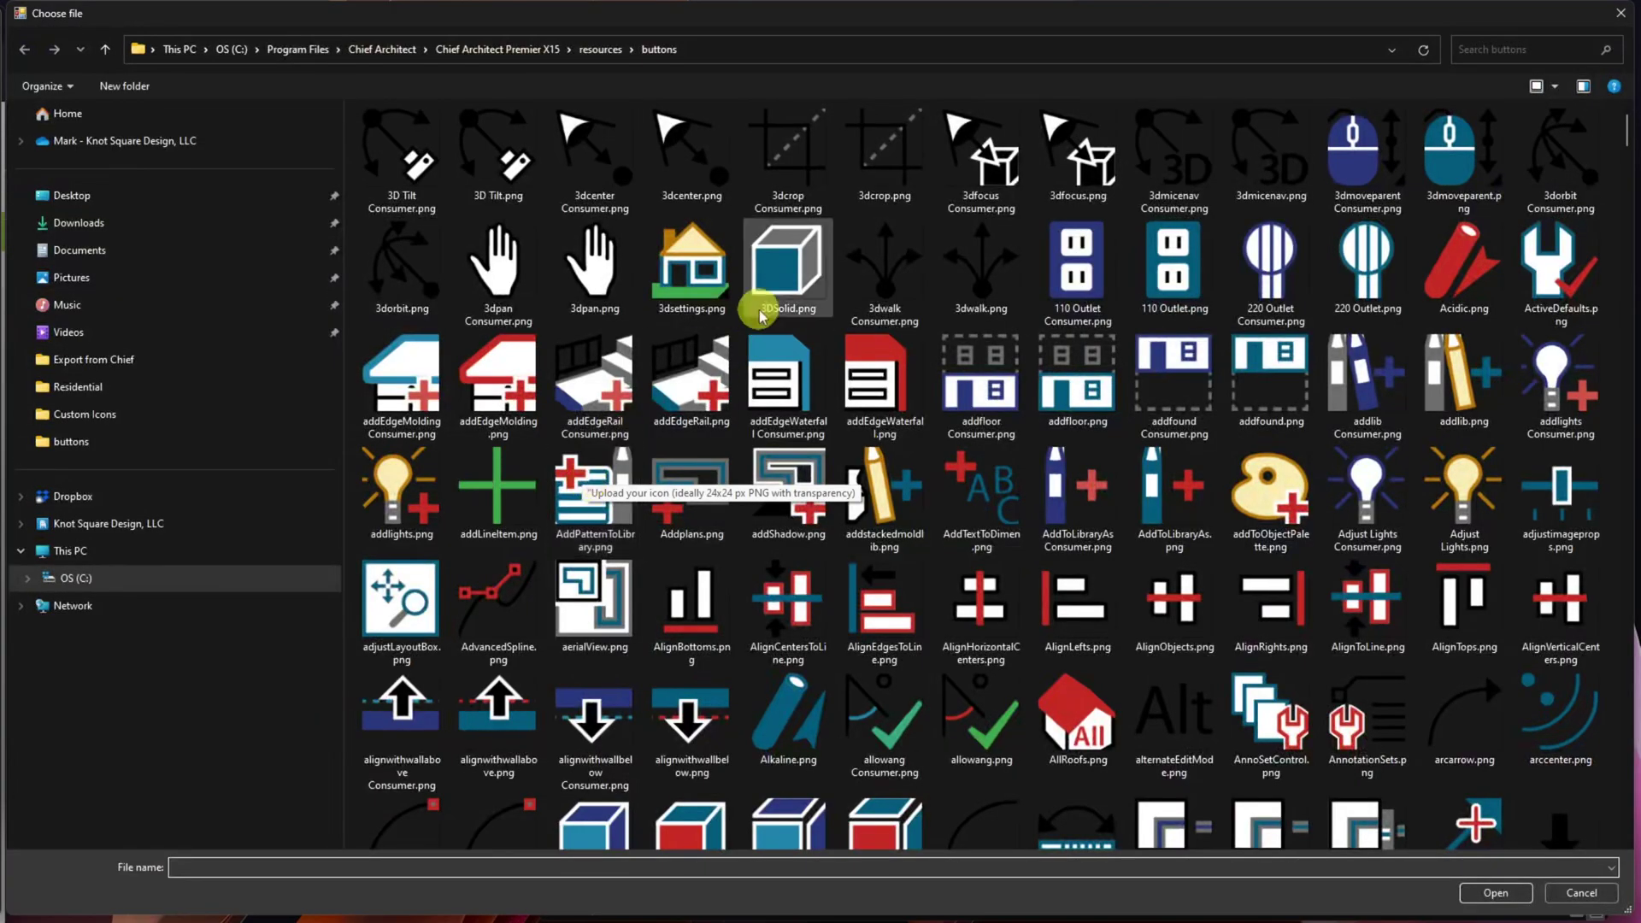
{"action": "left_click", "coordinate": [1469, 53]}
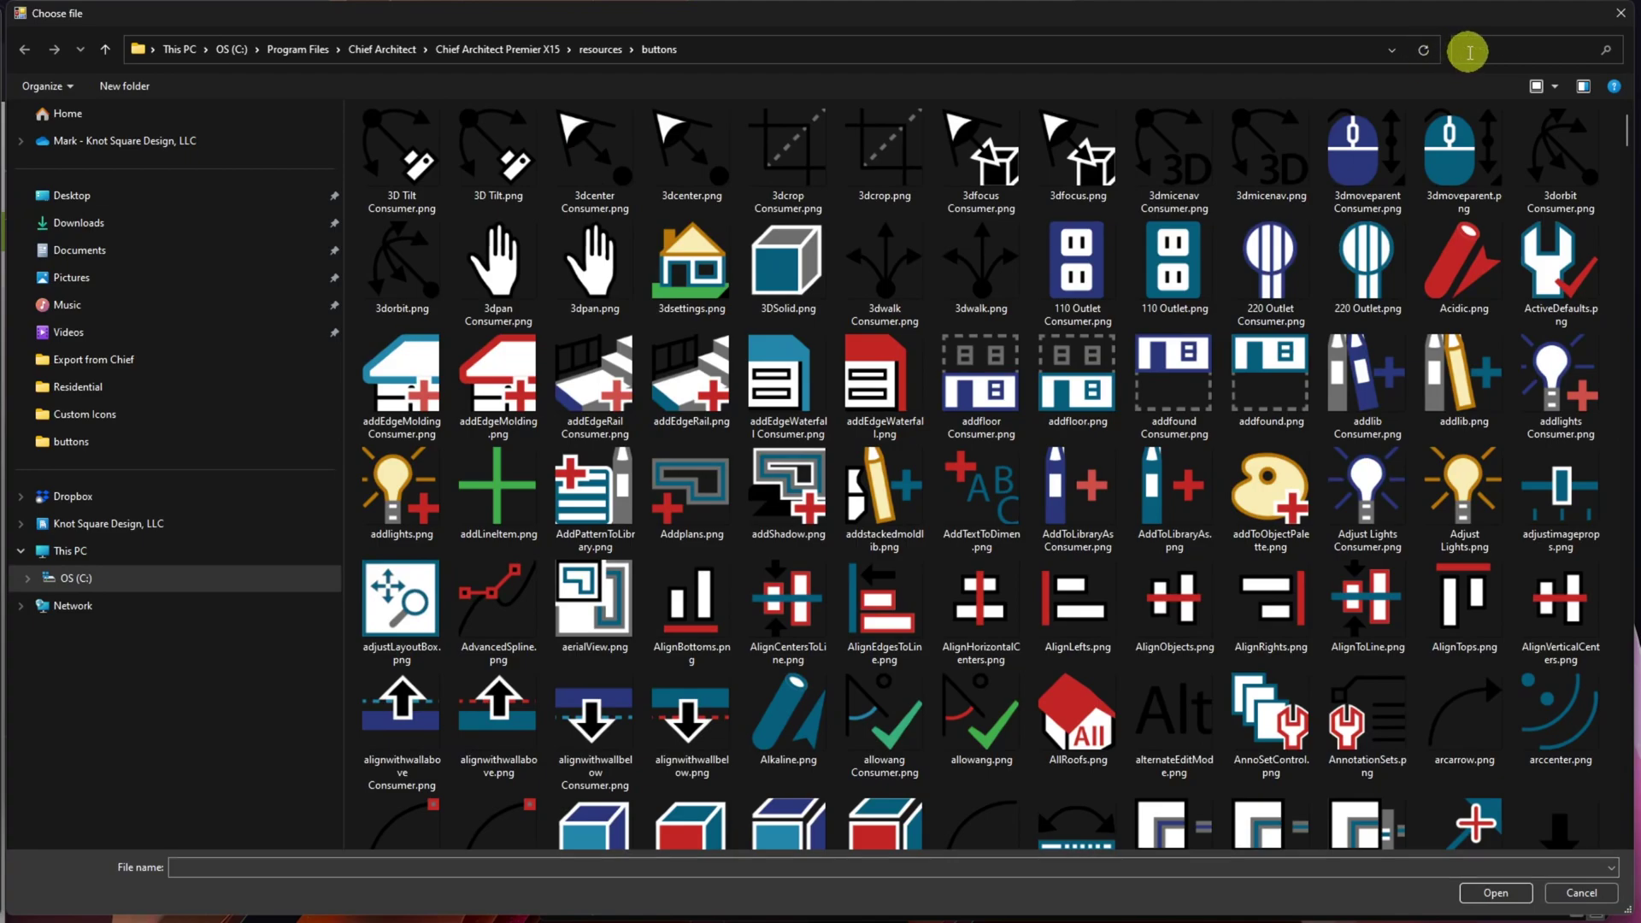
{"action": "type", "text": "center"}
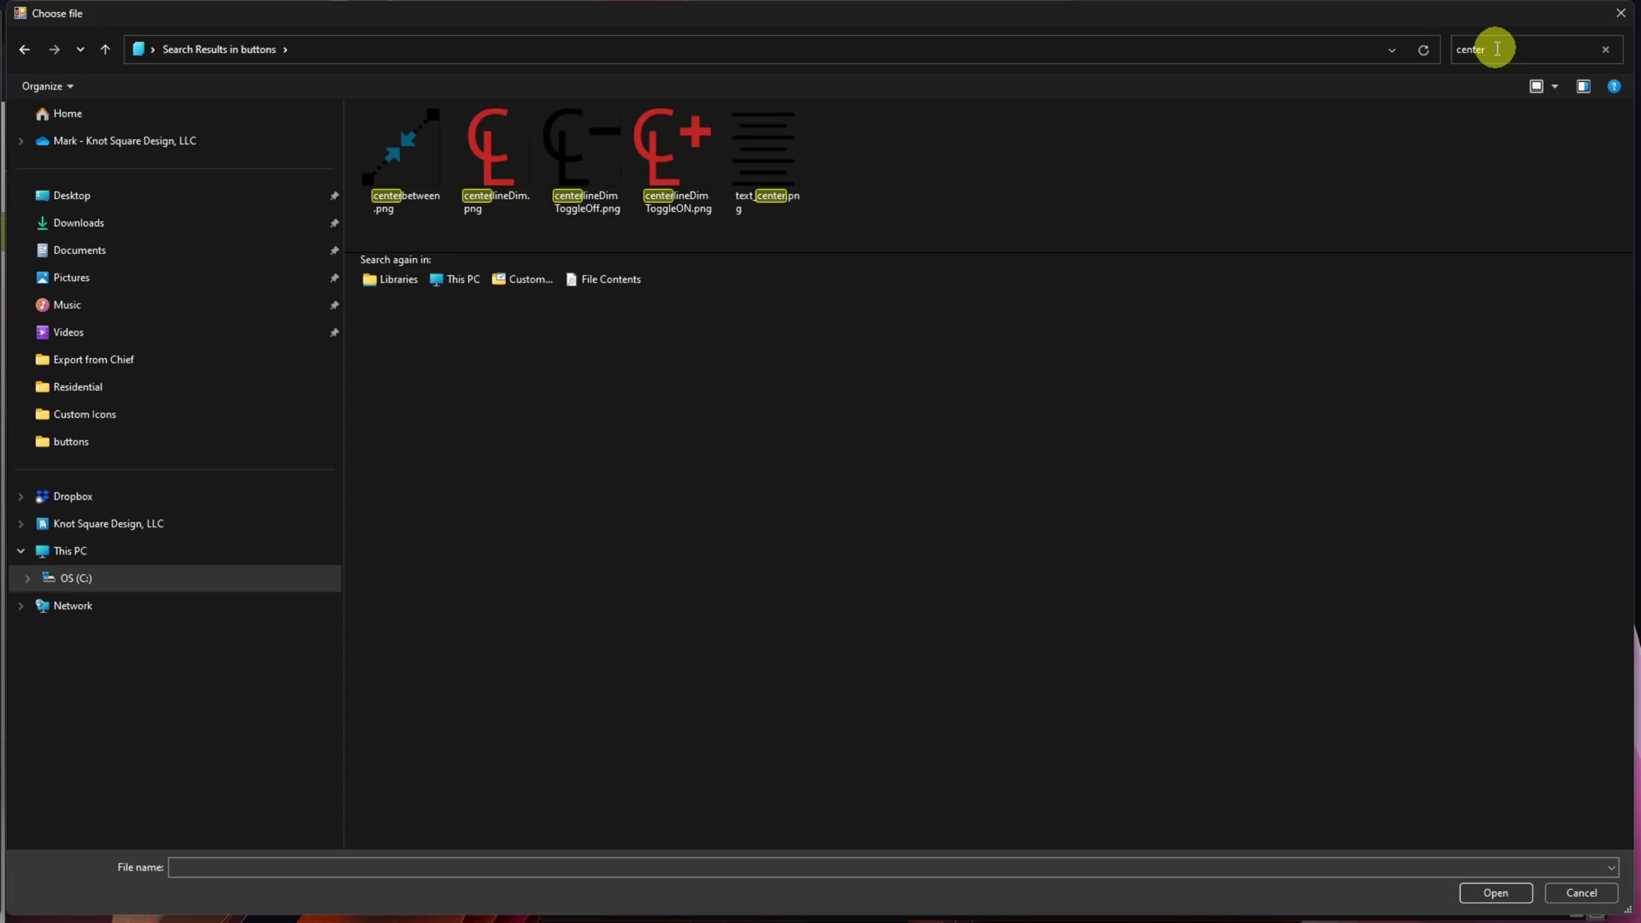
{"action": "left_click_drag", "start_coordinate": [1497, 48], "coordinate": [1458, 49]}
{"action": "type", "text": "c"}
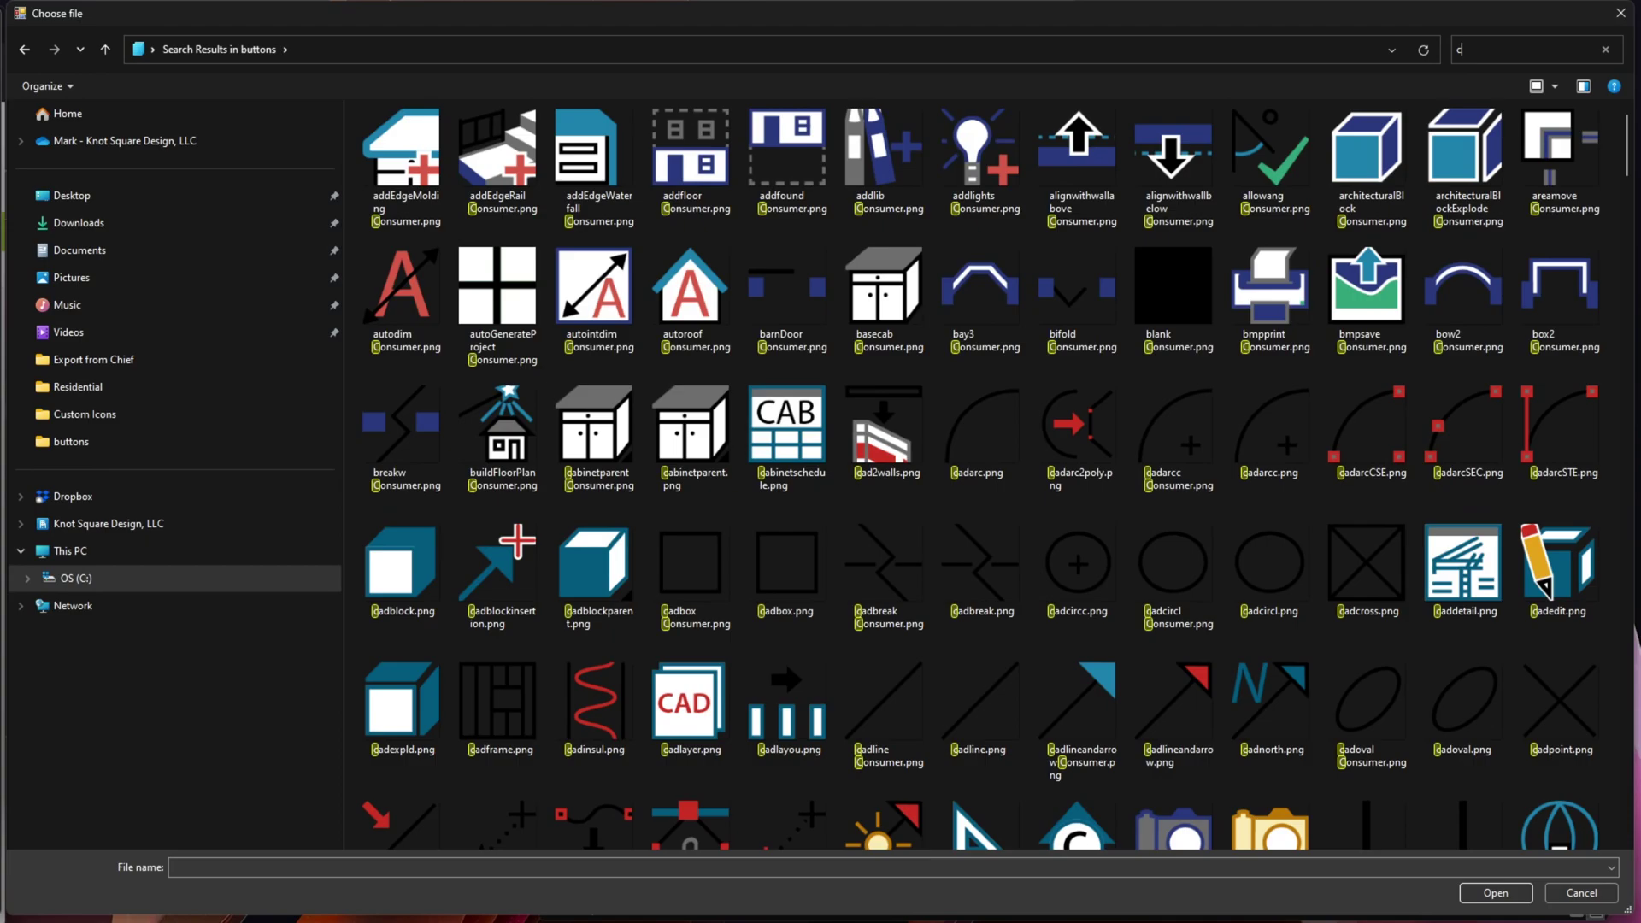
{"action": "scroll", "coordinate": [787, 479], "scroll_direction": "down", "scroll_amount": 10}
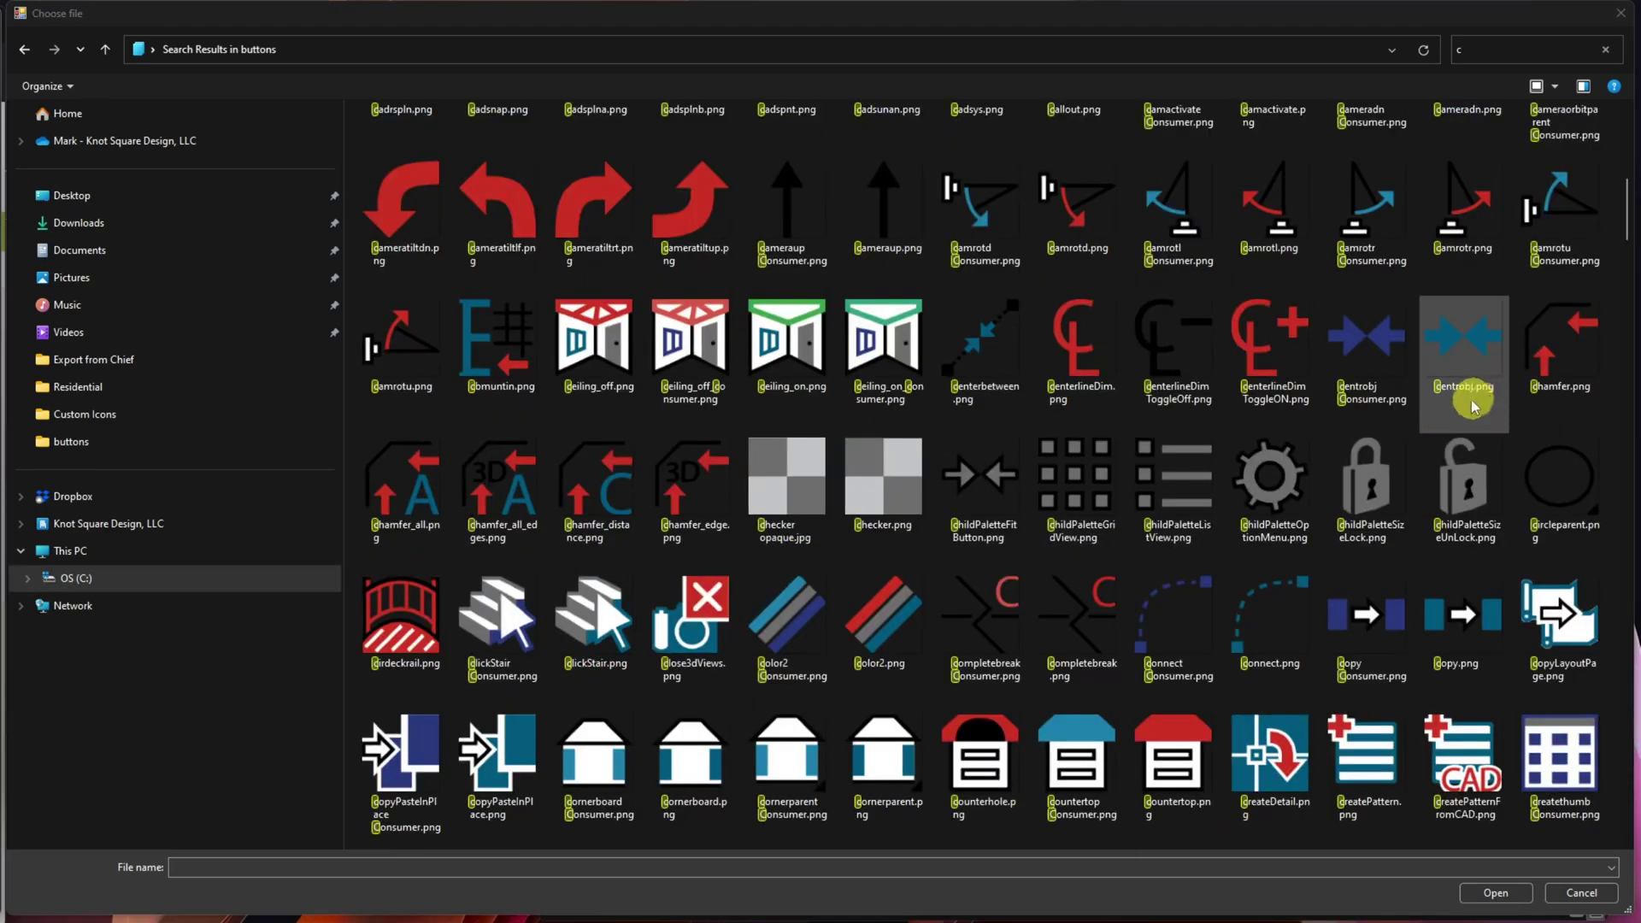
{"action": "left_click", "coordinate": [1362, 354]}
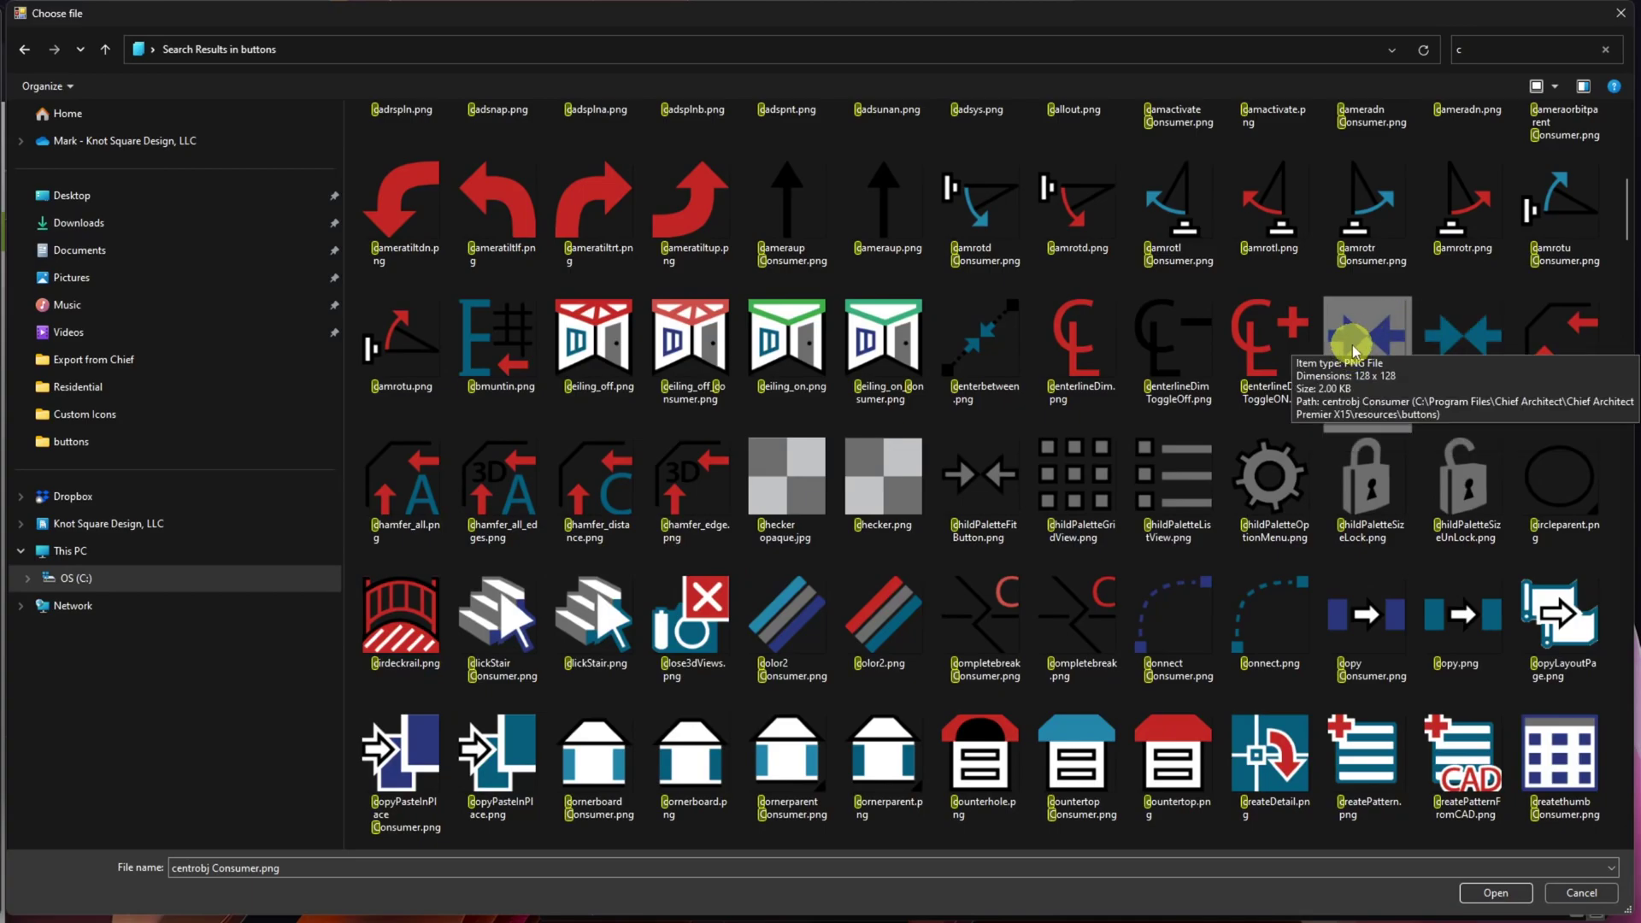
{"action": "left_click", "coordinate": [1477, 894]}
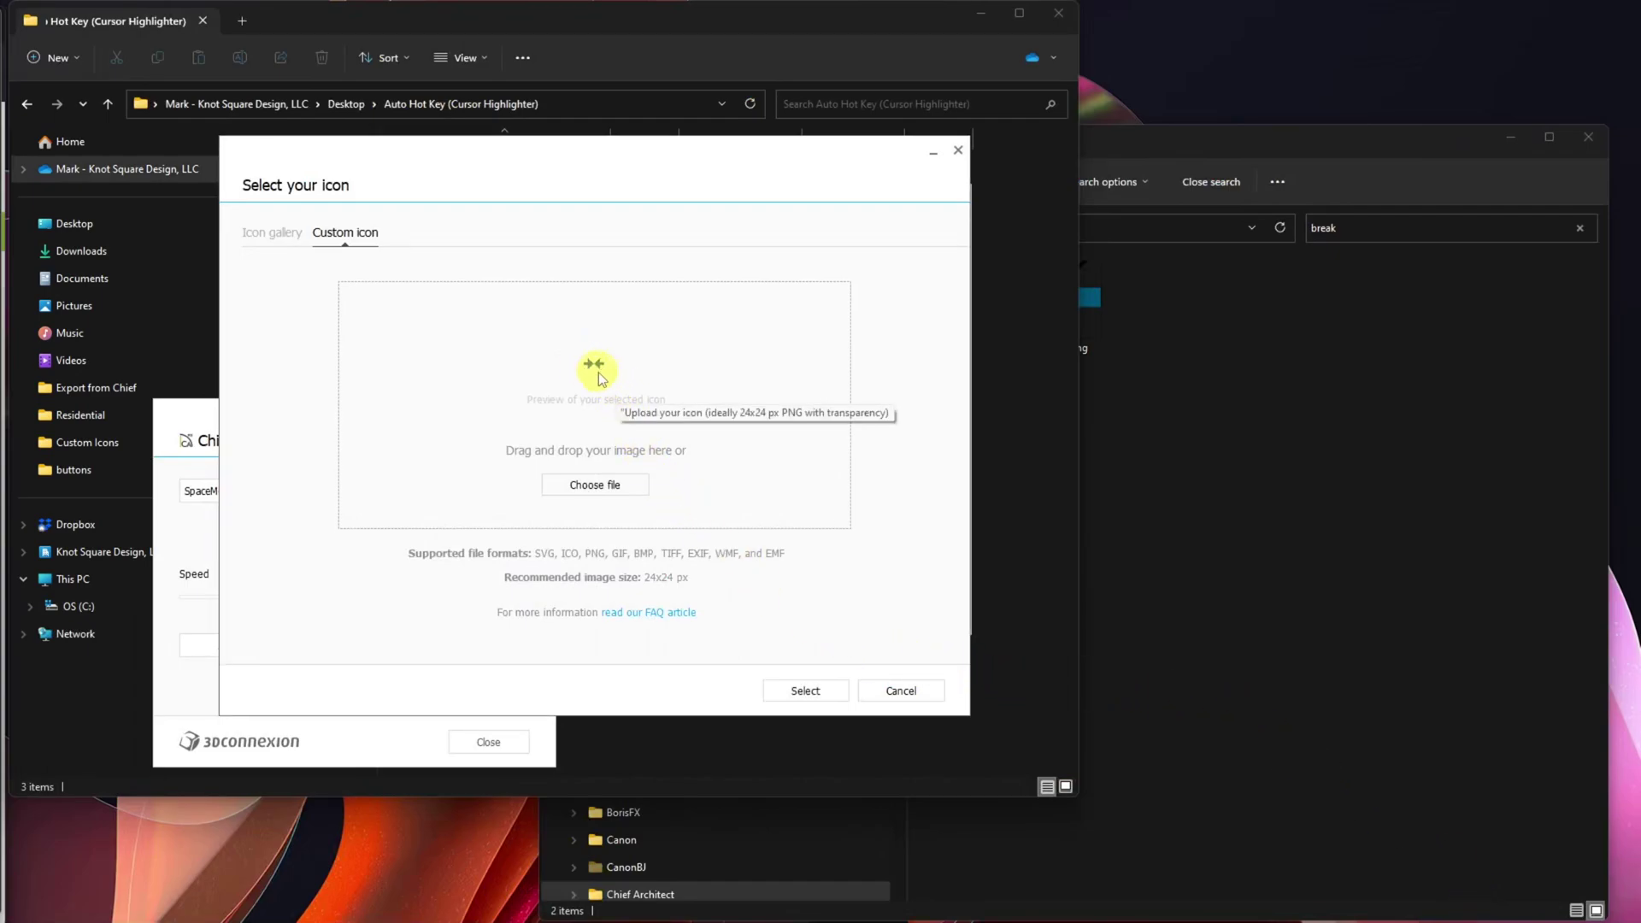
Swap the custom icon for the blue centrobj.png image and accept it.
{"action": "left_click", "coordinate": [599, 484]}
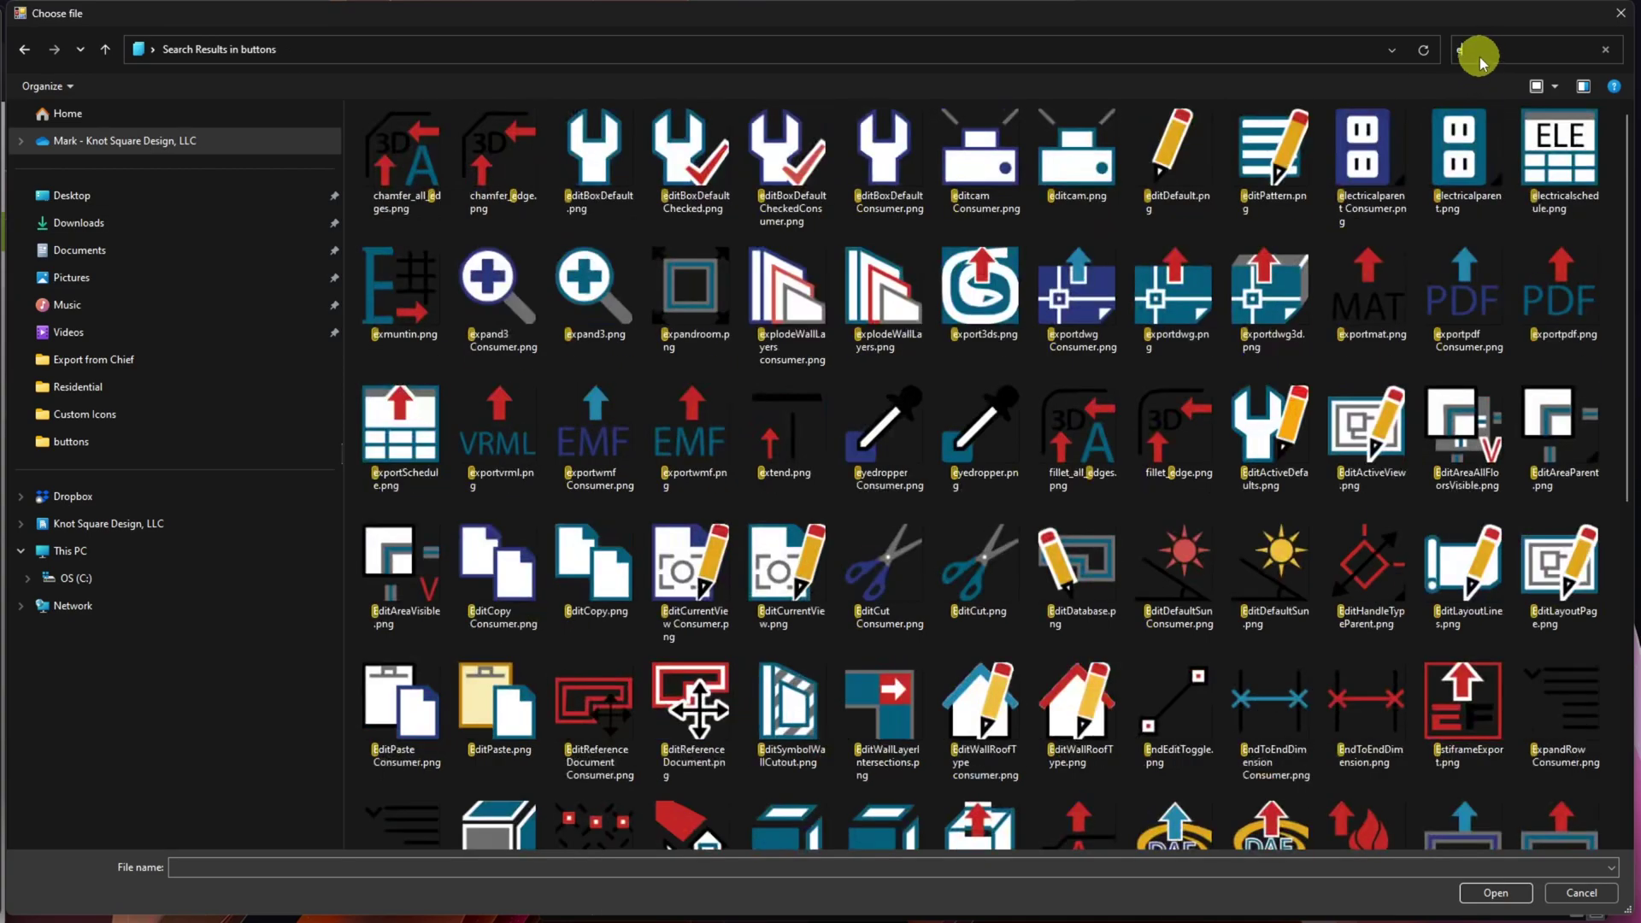
{"action": "type", "text": "c"}
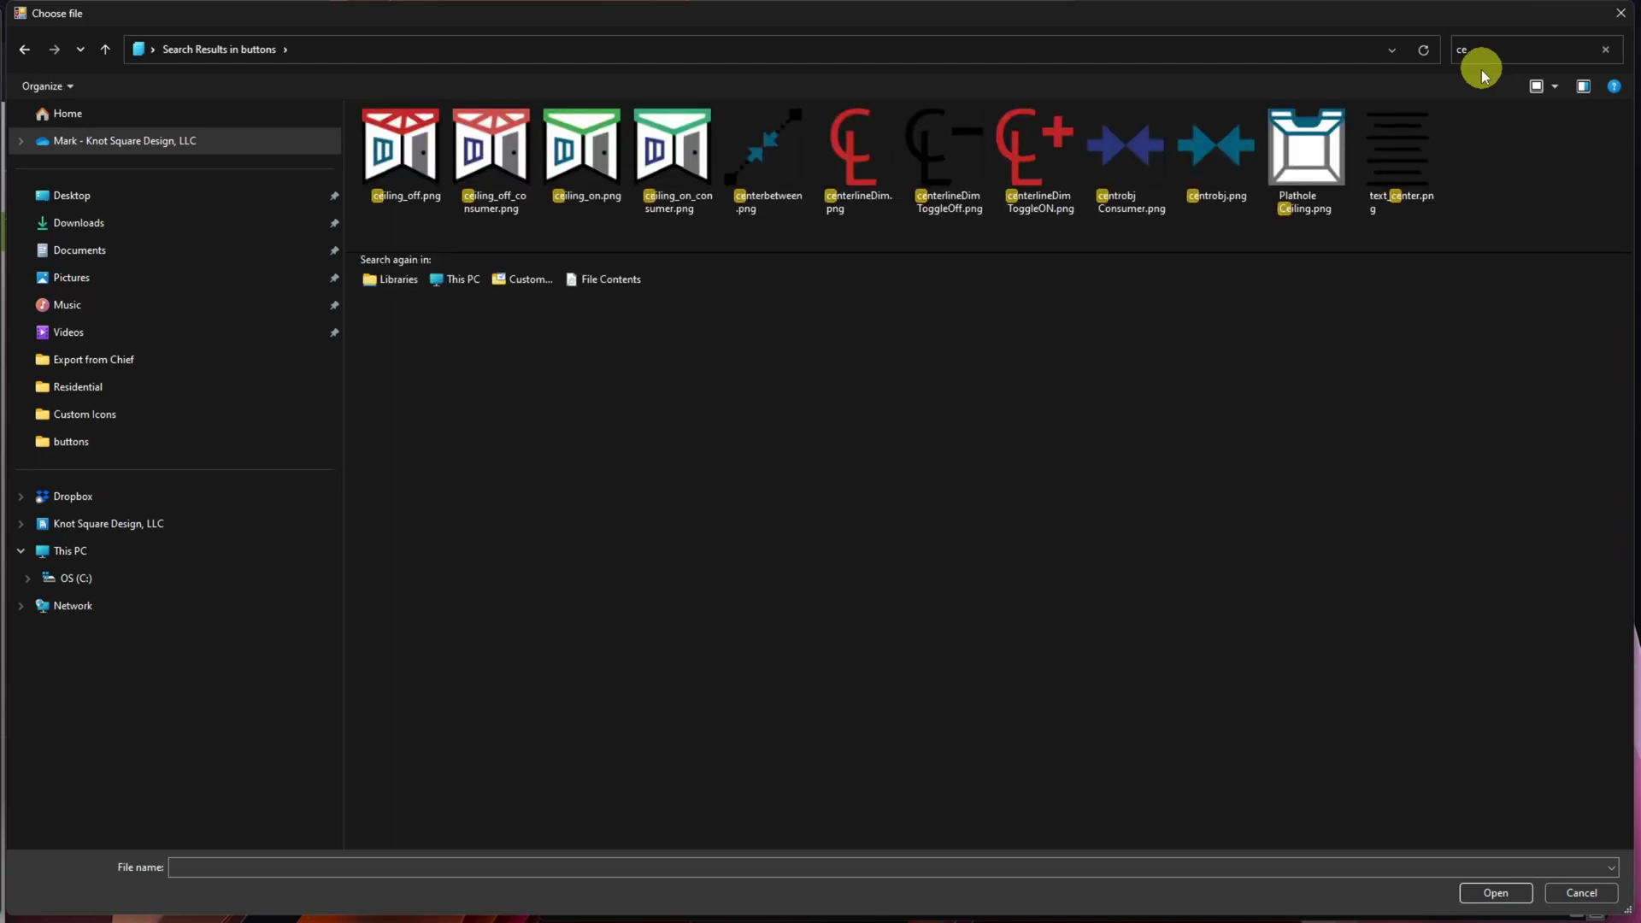
{"action": "left_click", "coordinate": [1230, 164]}
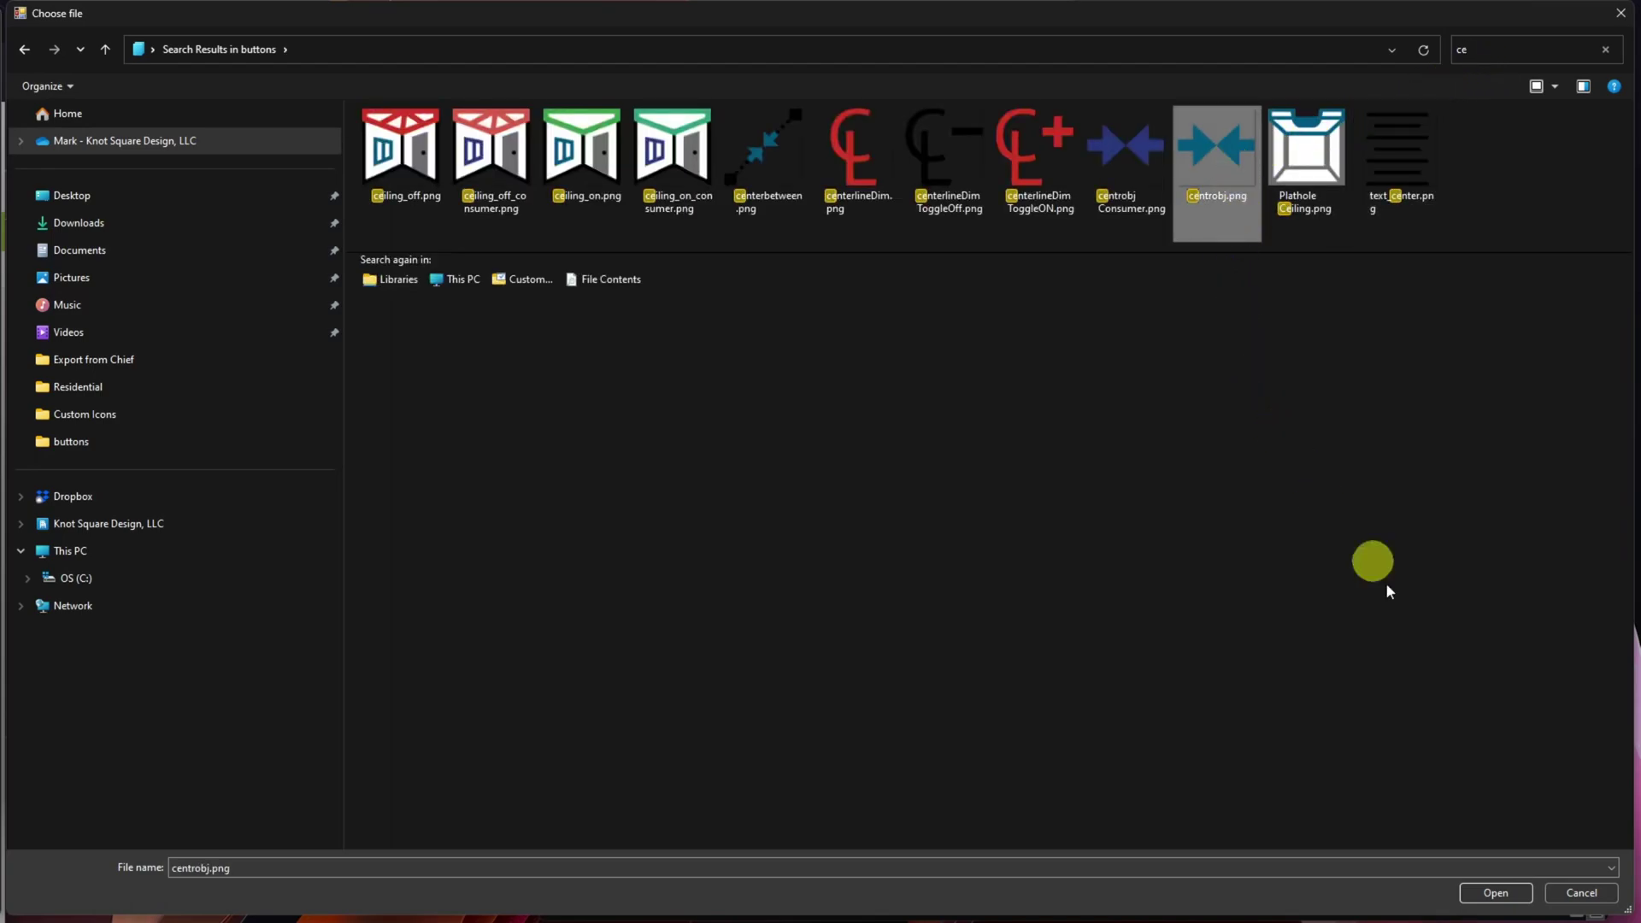
{"action": "left_click", "coordinate": [1511, 894]}
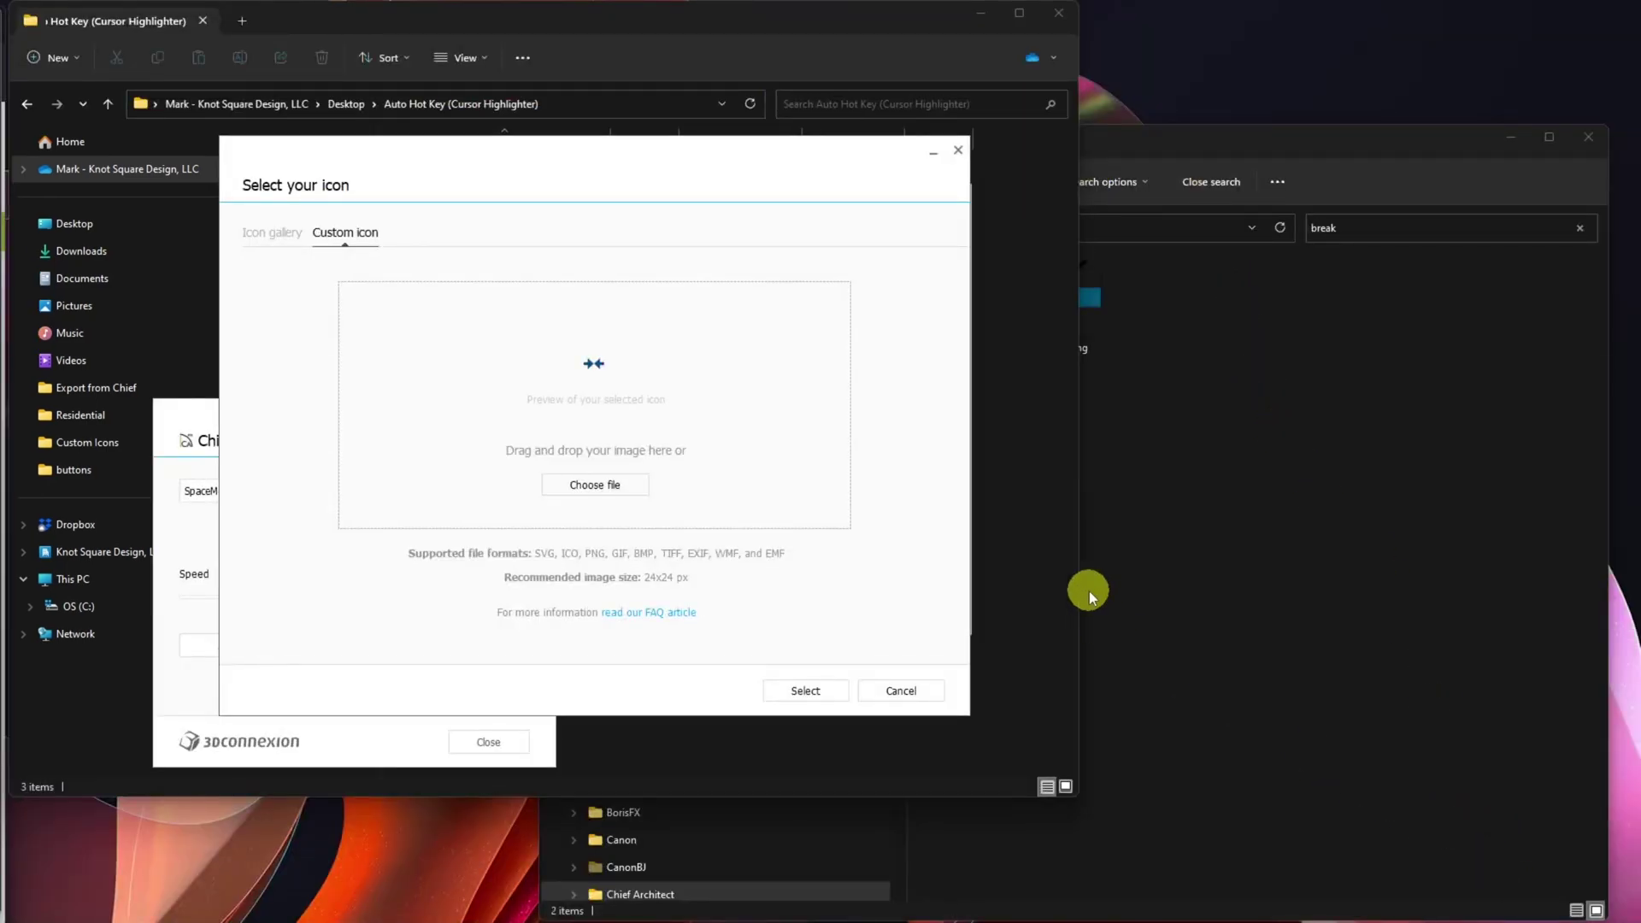
{"action": "left_click", "coordinate": [598, 484]}
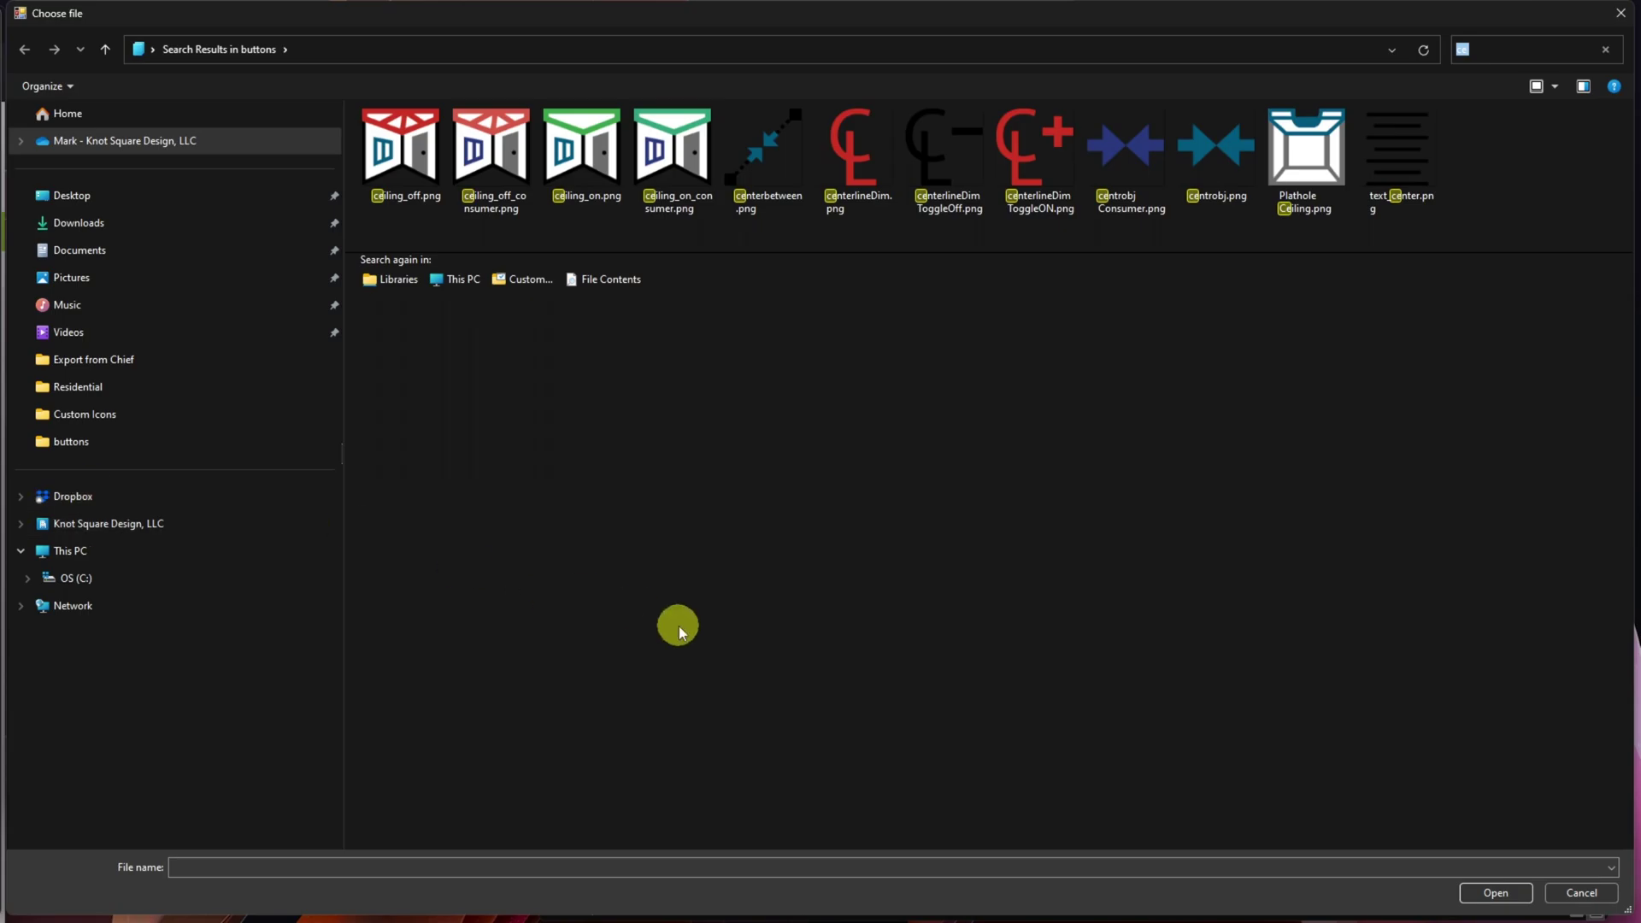
{"action": "left_click", "coordinate": [1244, 141]}
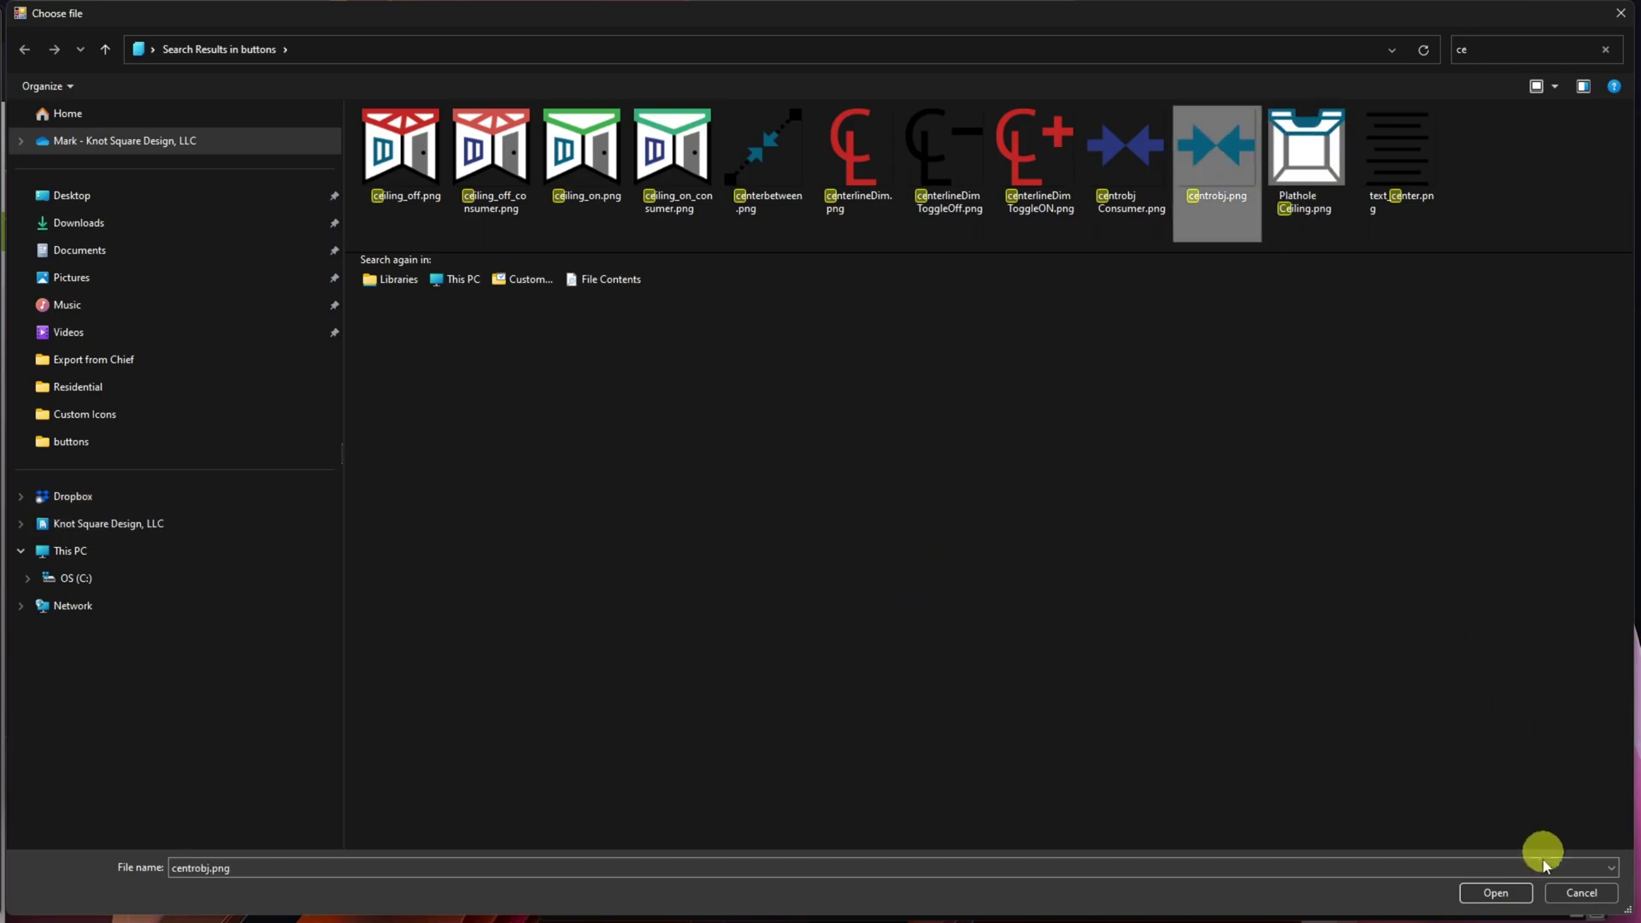
{"action": "left_click", "coordinate": [1498, 892]}
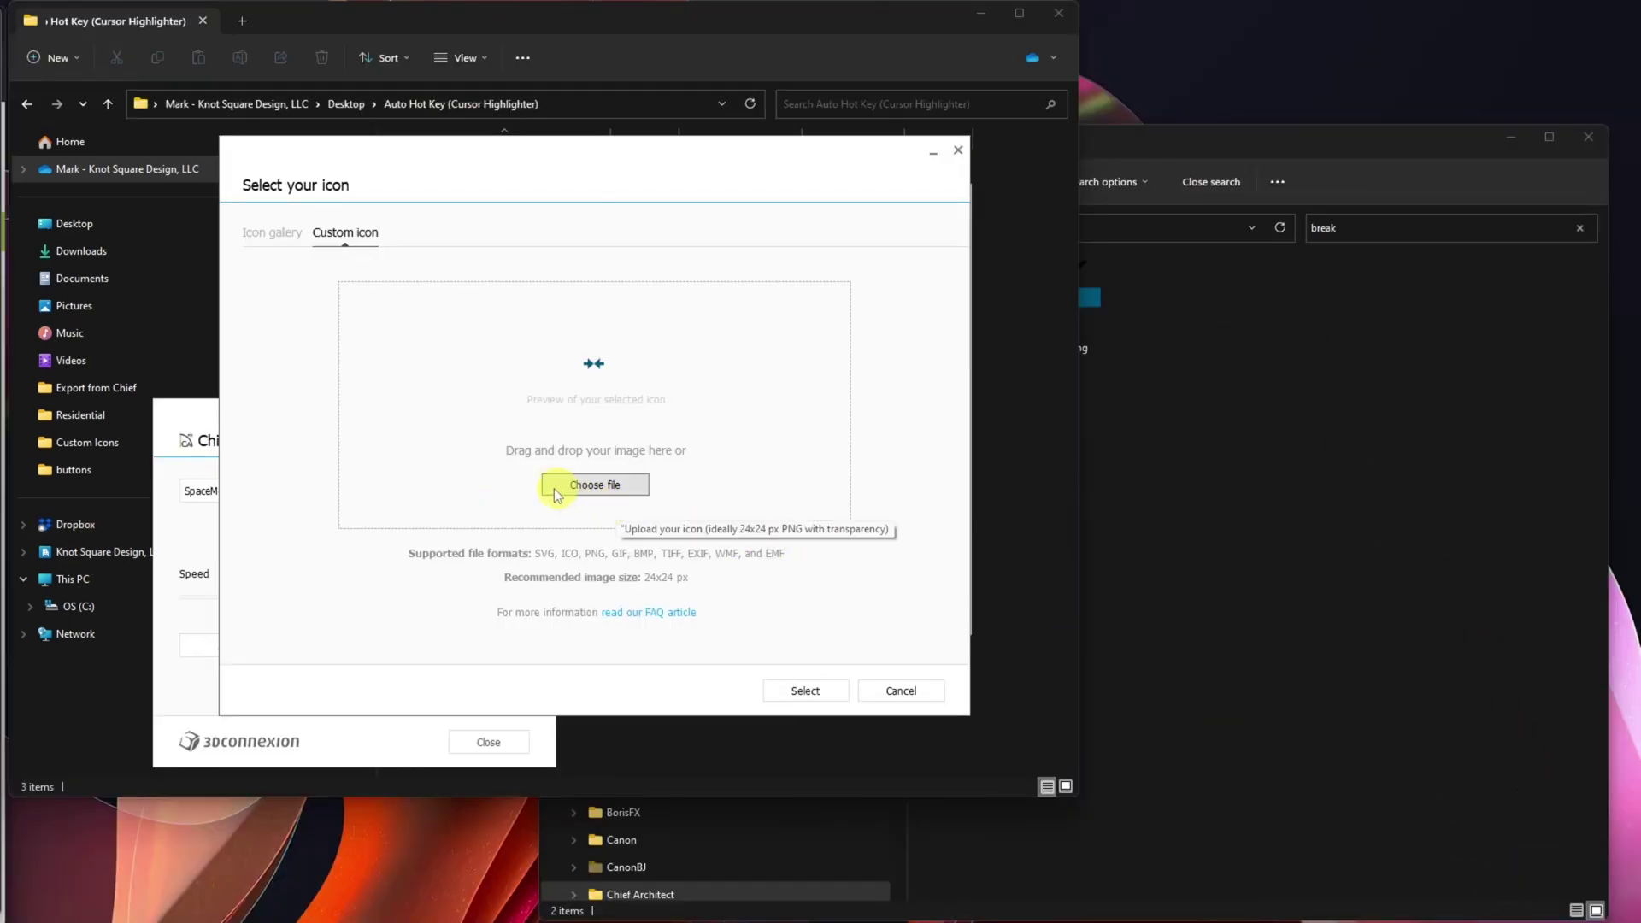
{"action": "left_click", "coordinate": [796, 692]}
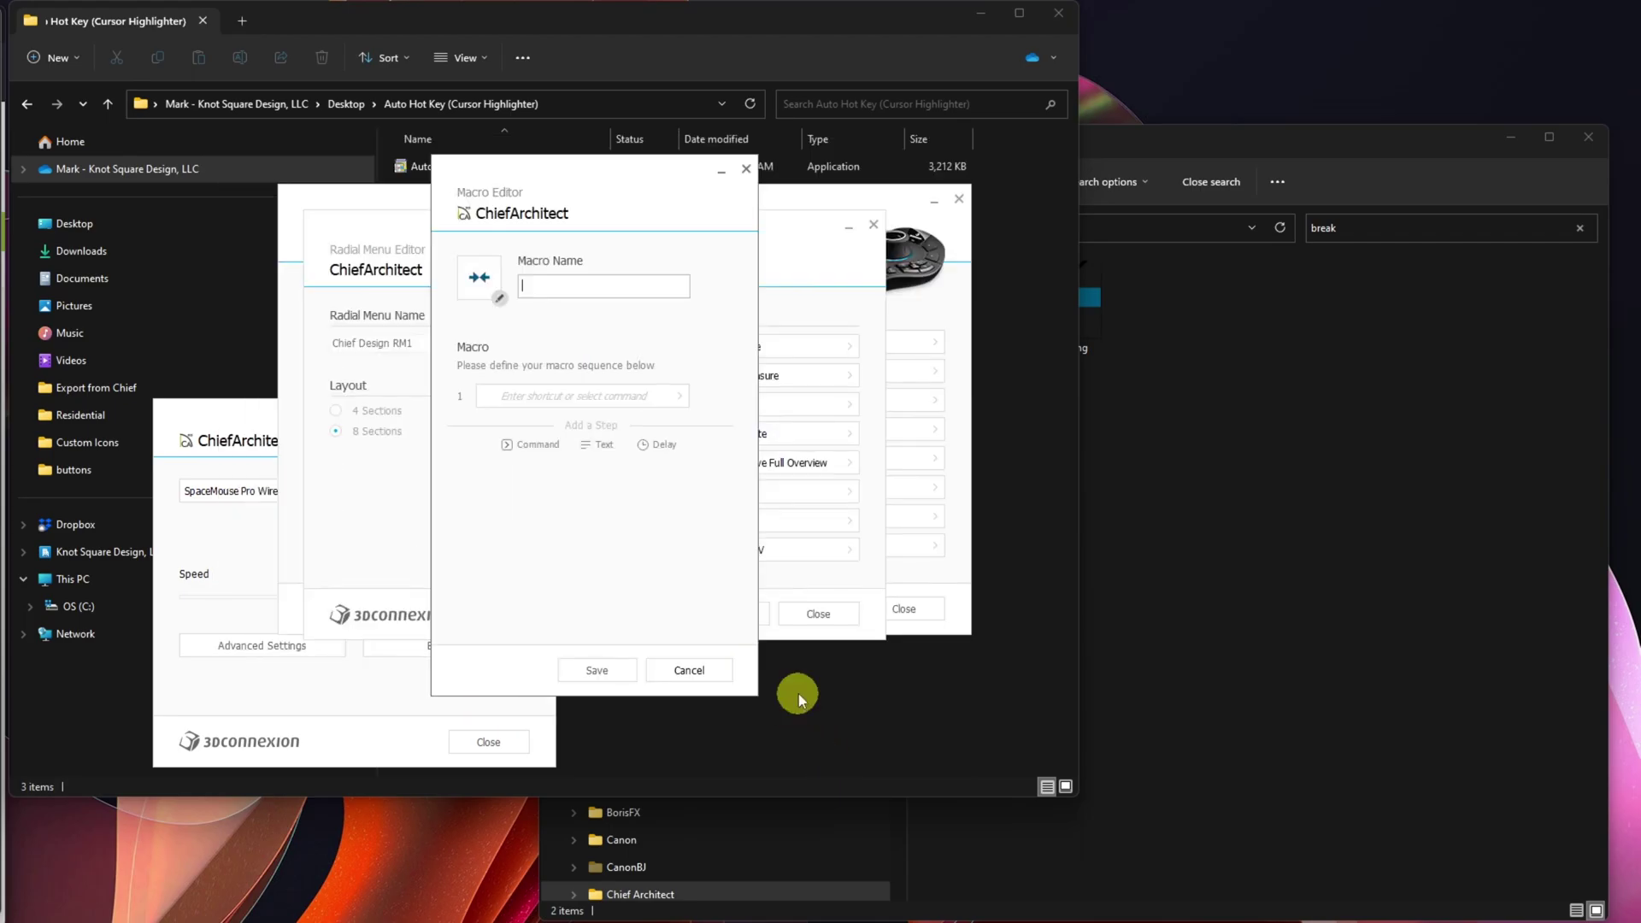
Record Ctrl+G as step one, name the macro 'Center Object', and save it to slot 6.
{"action": "left_click", "coordinate": [629, 396]}
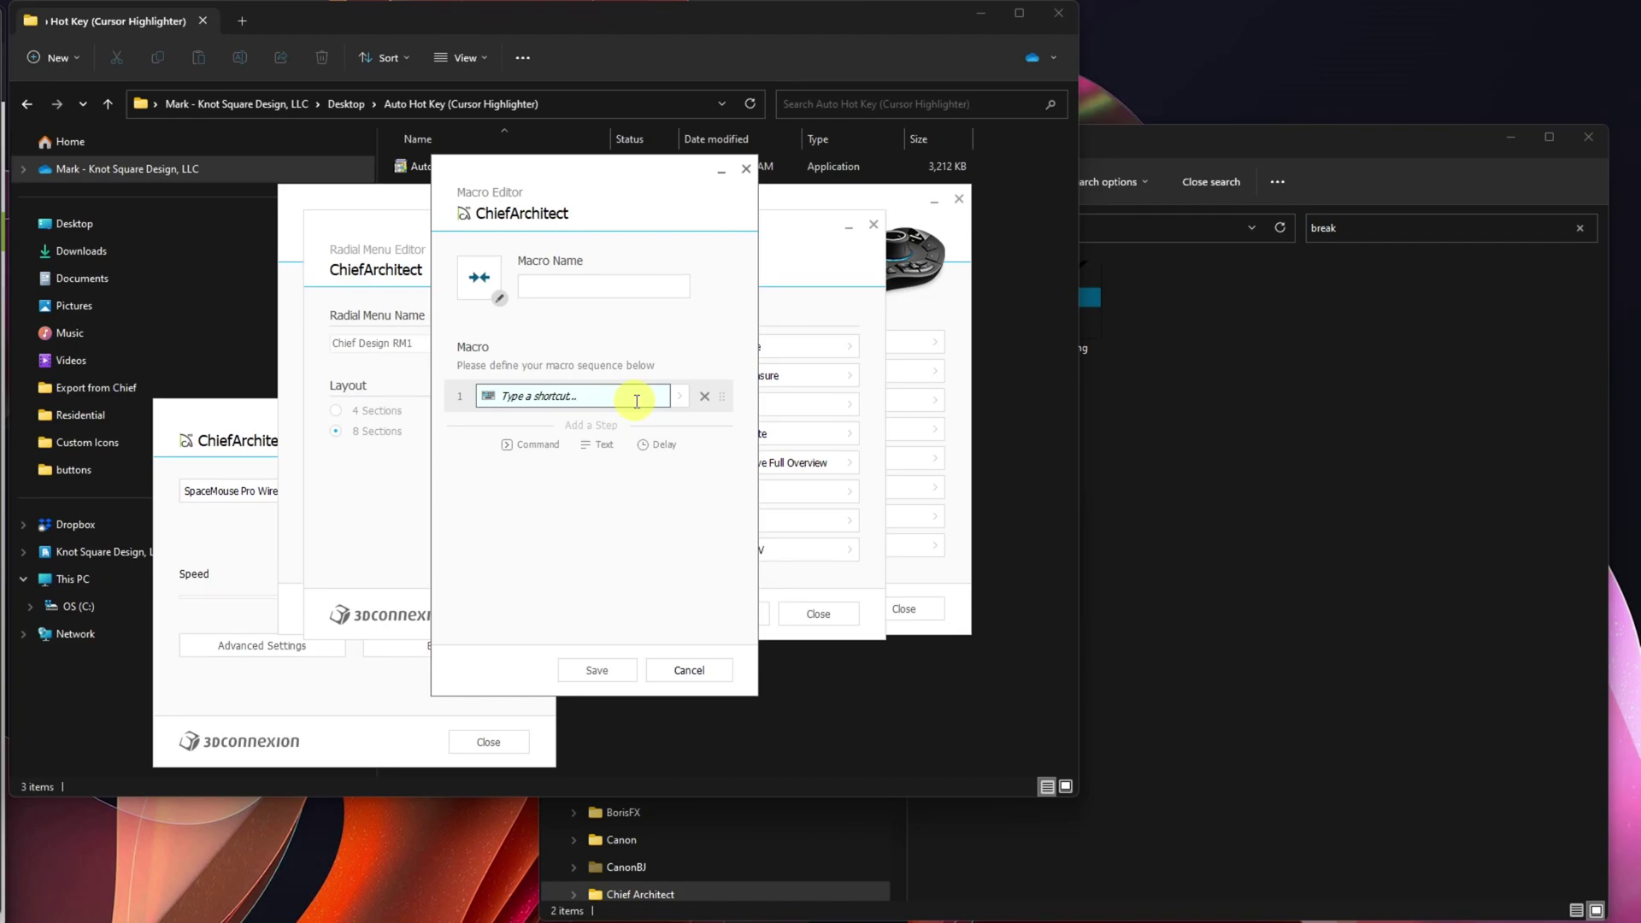
{"action": "key", "text": "ctrl+g"}
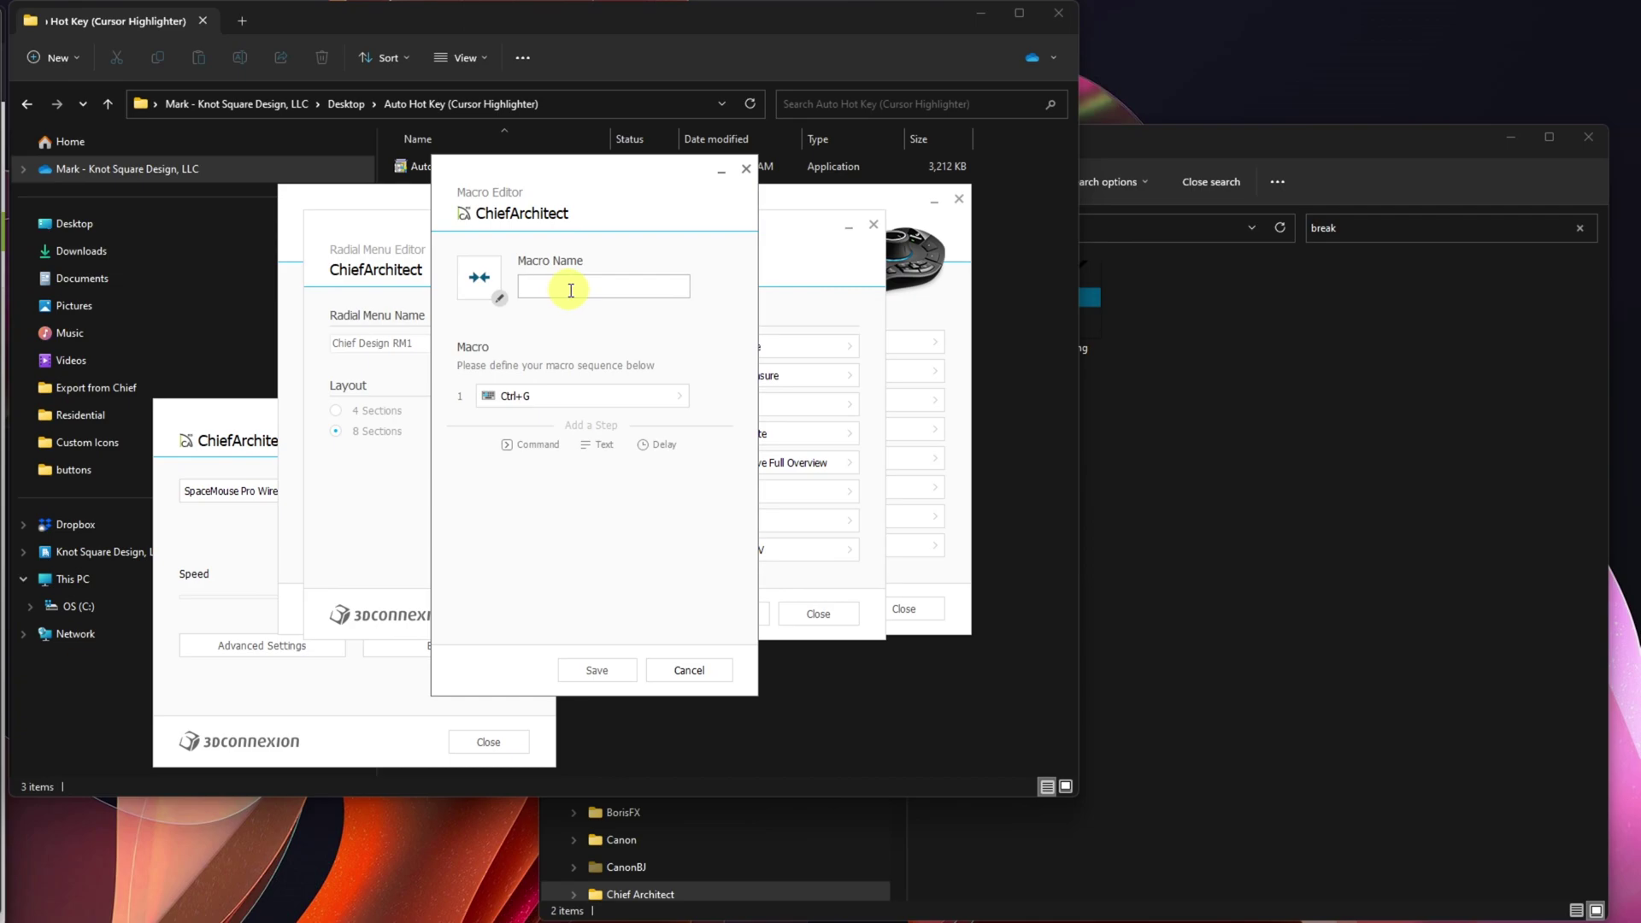
{"action": "type", "text": "Center Object"}
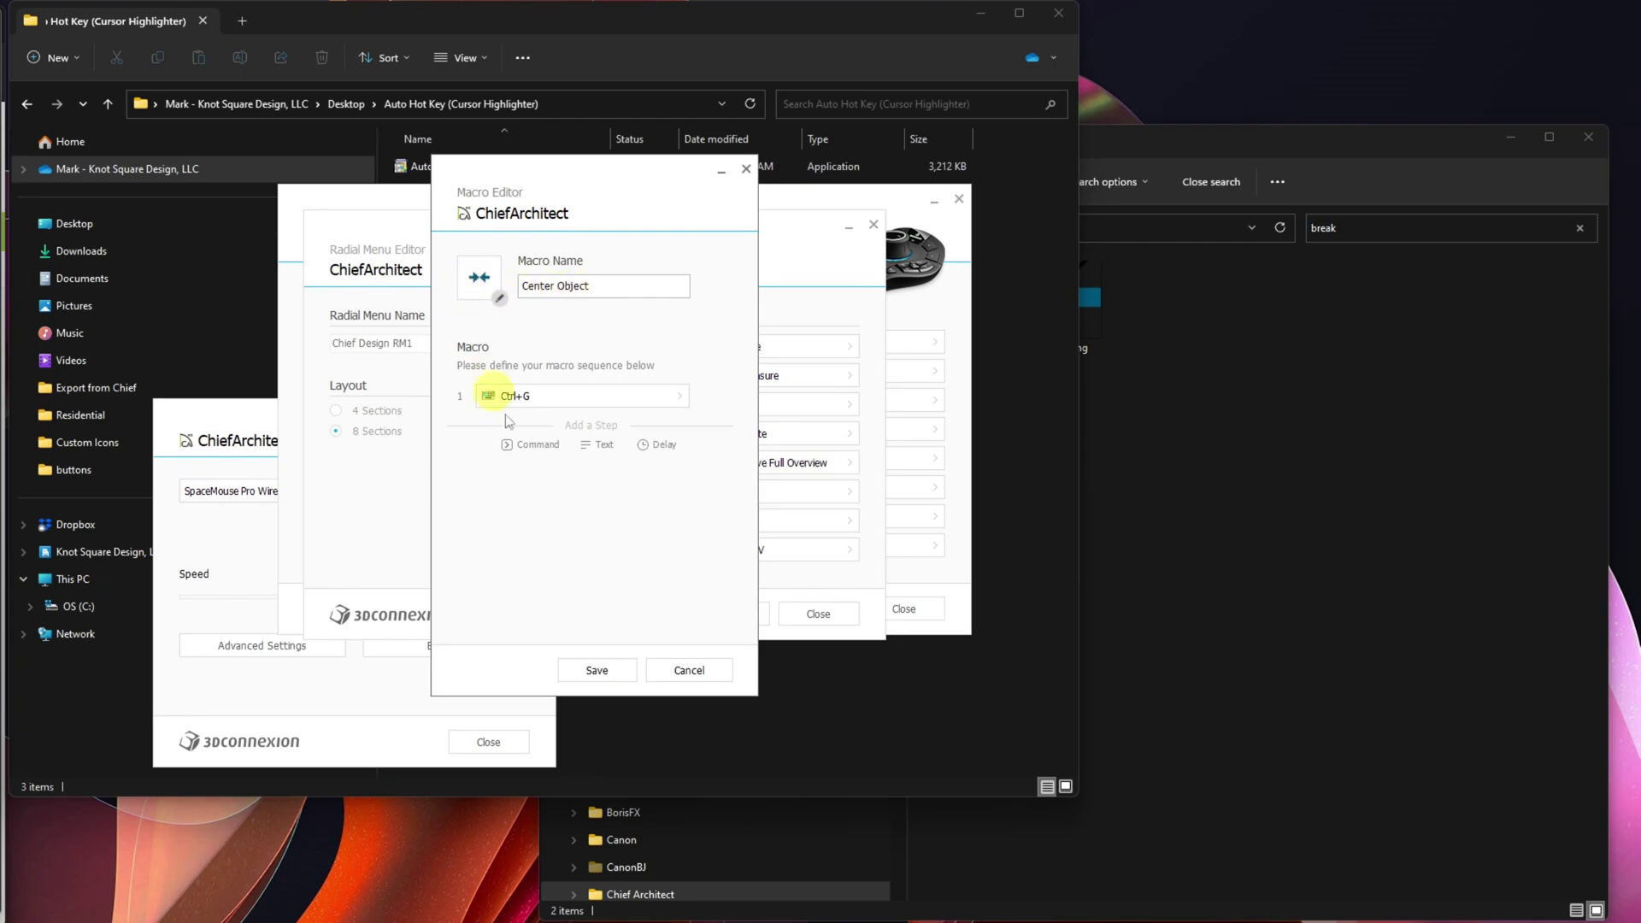
{"action": "left_click", "coordinate": [597, 670]}
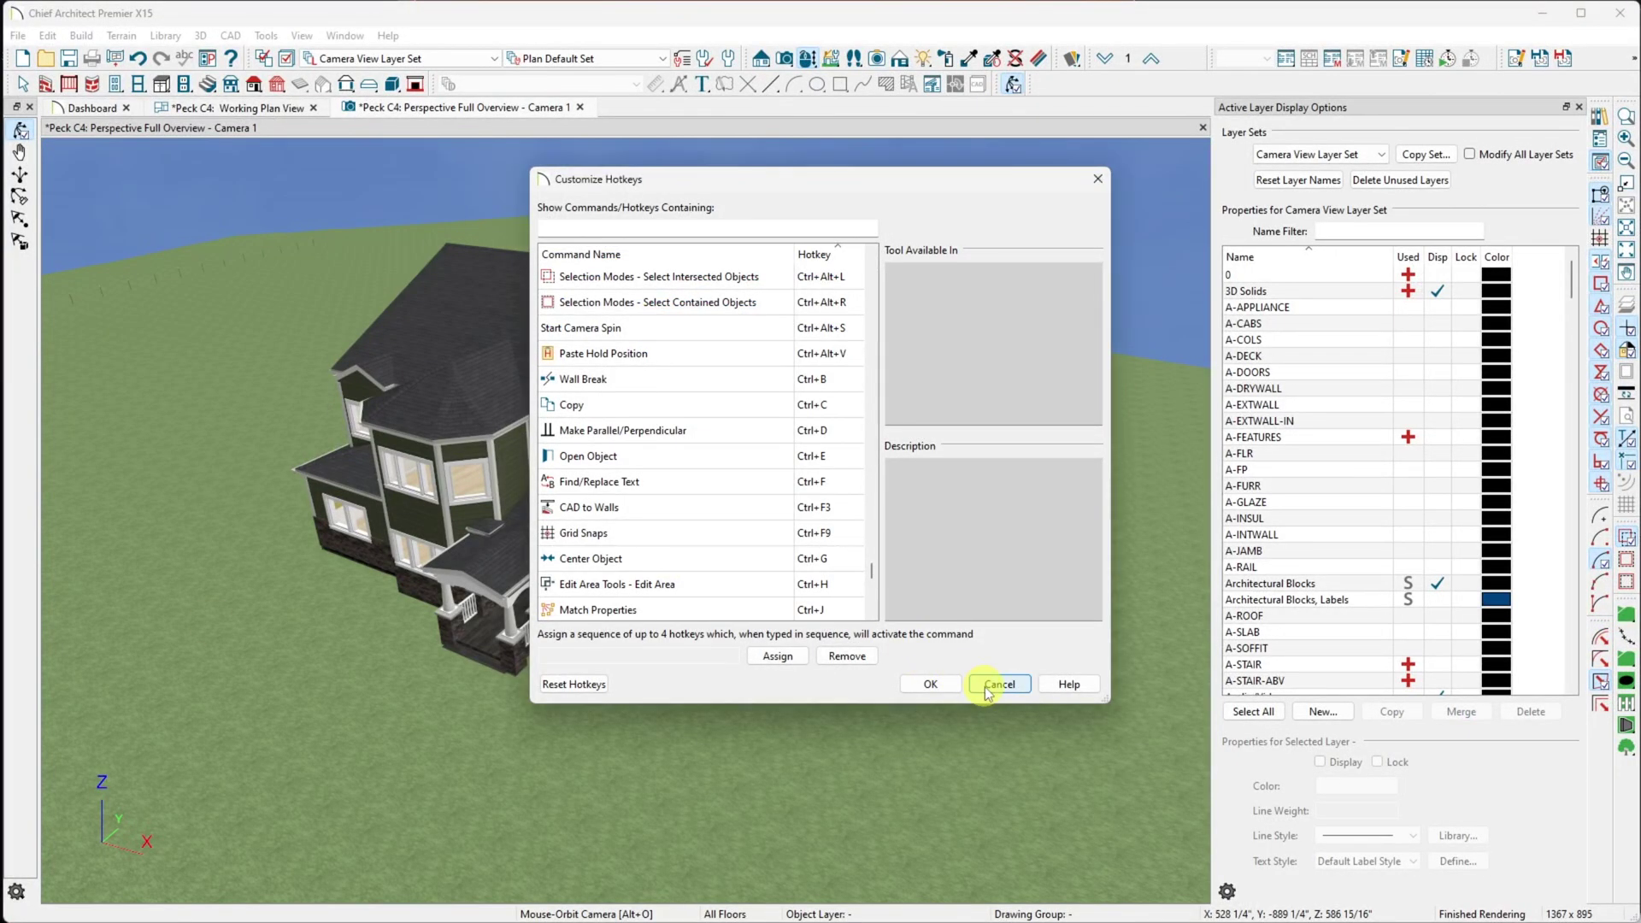
Close the hotkey list, run Center Object from the radial menu, then switch to the kitchen Working Plan View.
{"action": "left_click", "coordinate": [992, 684]}
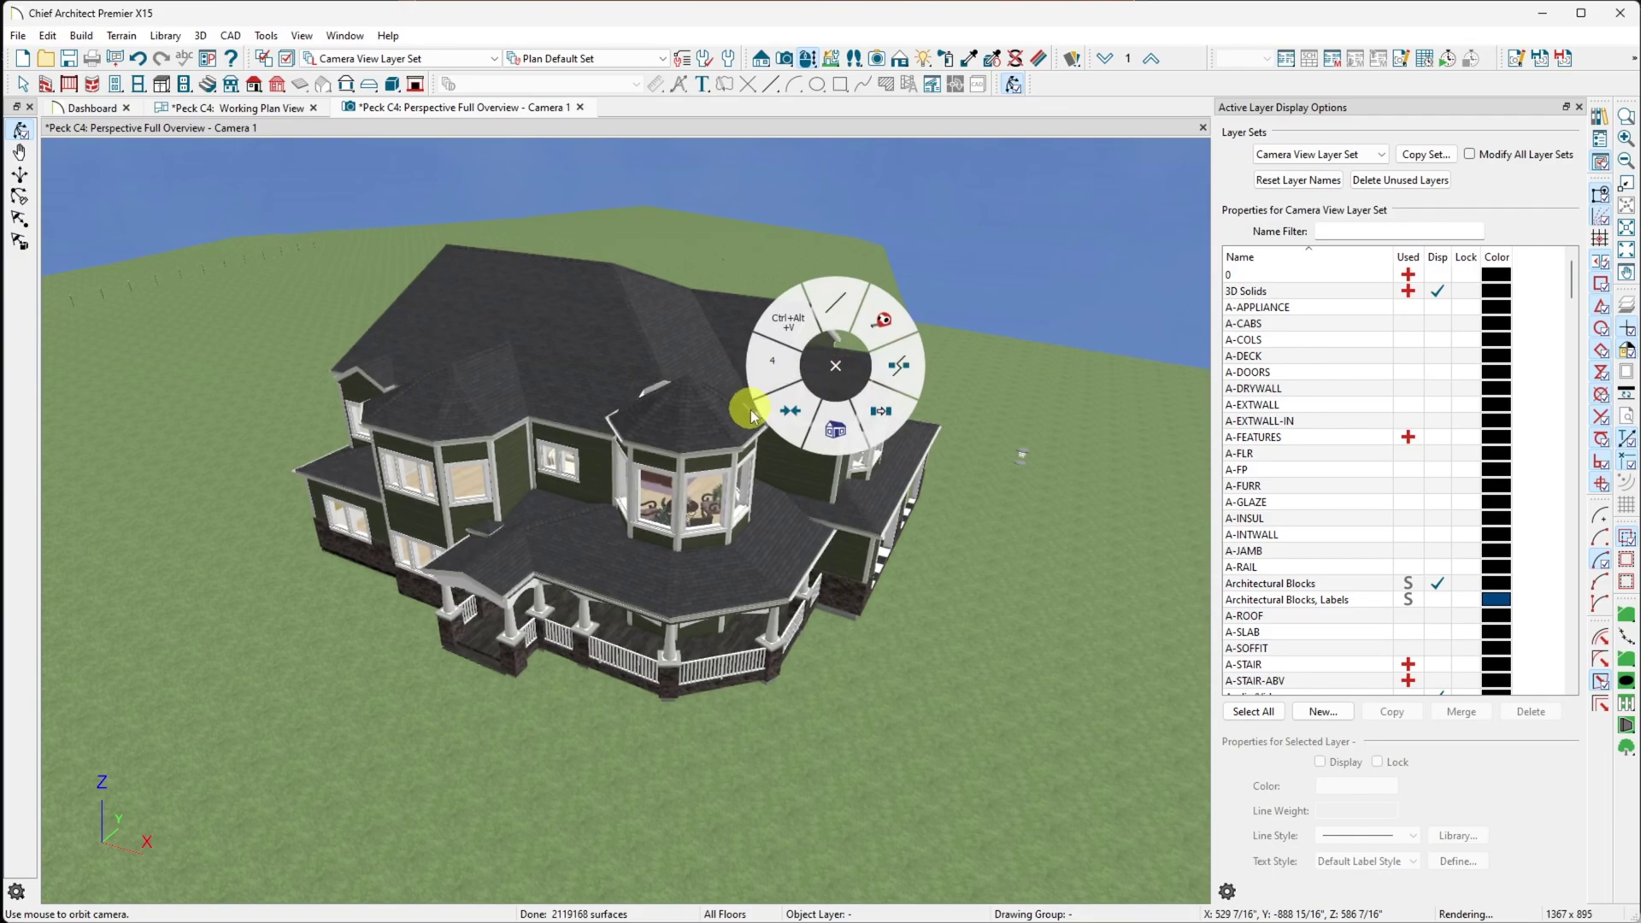
{"action": "left_click", "coordinate": [781, 419]}
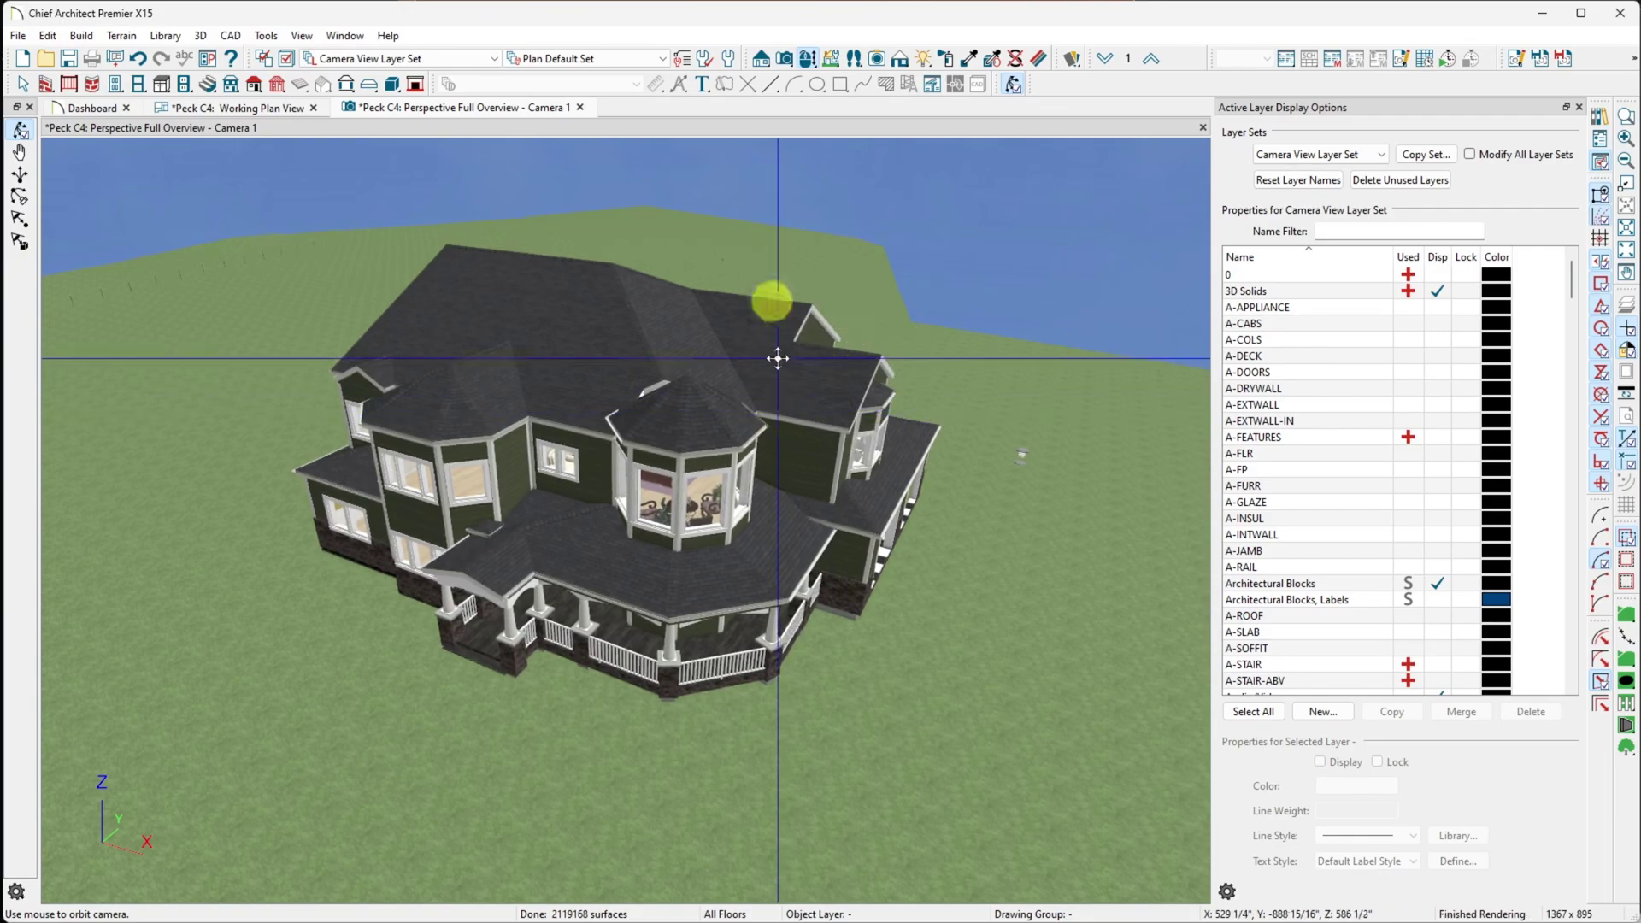
{"action": "left_click", "coordinate": [196, 107]}
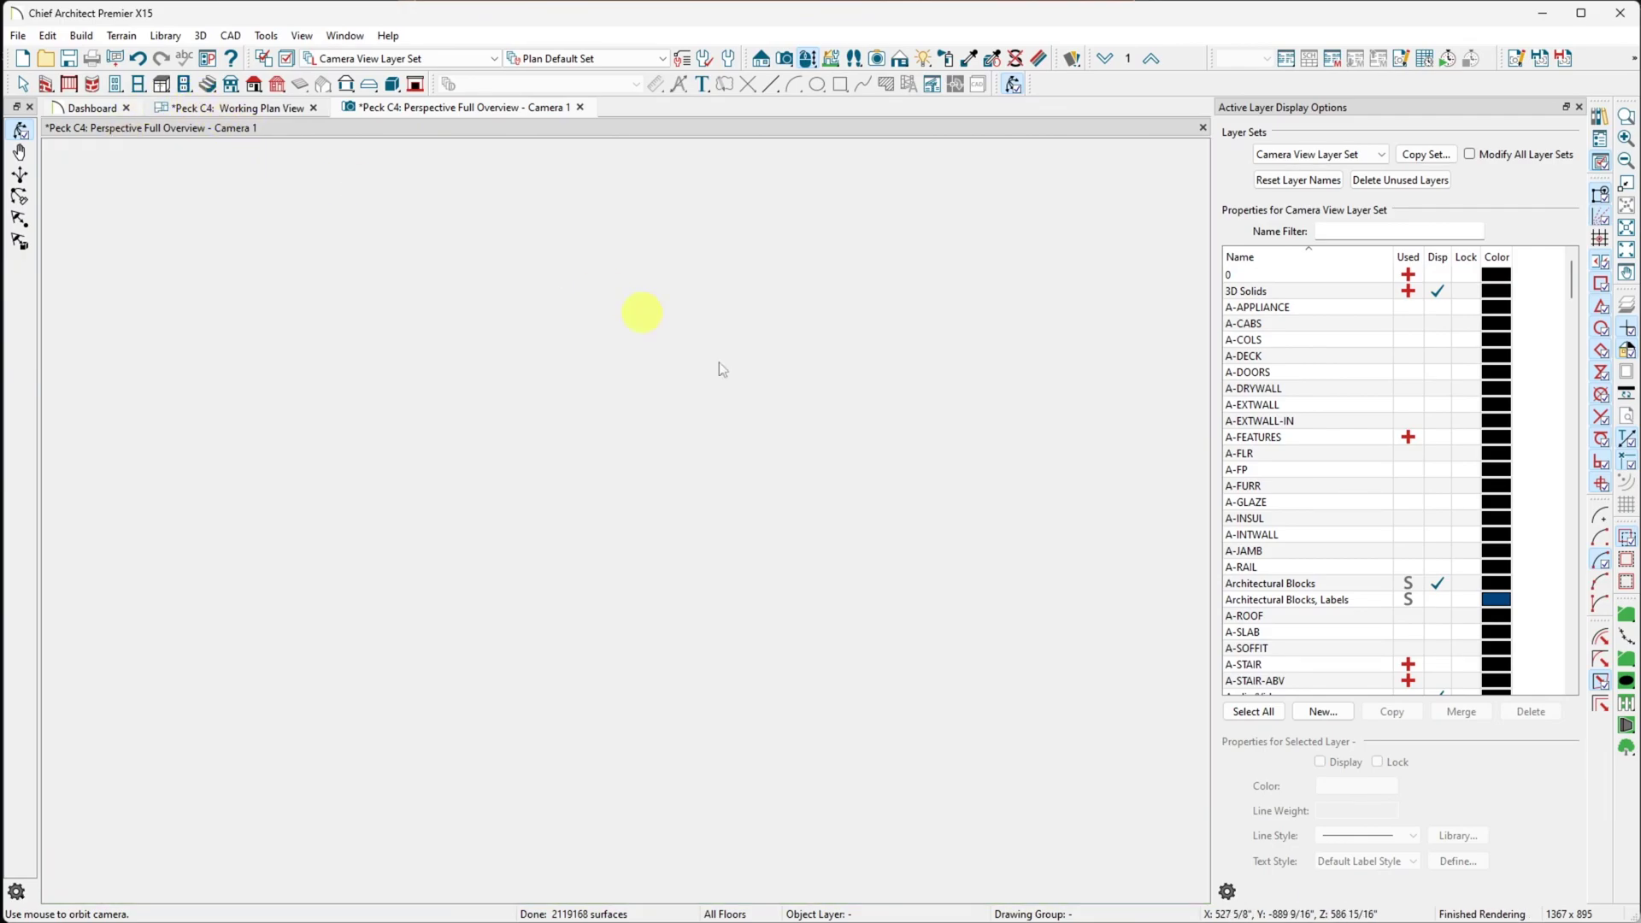